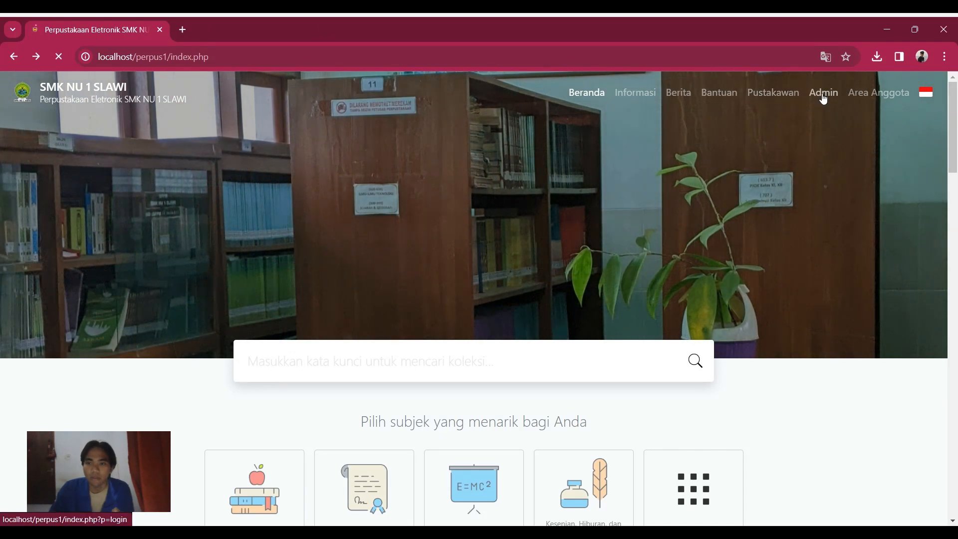
Step: Log in to the SLiMS librarian area with the administrator username and password
{"action": "left_click", "coordinate": [823, 98]}
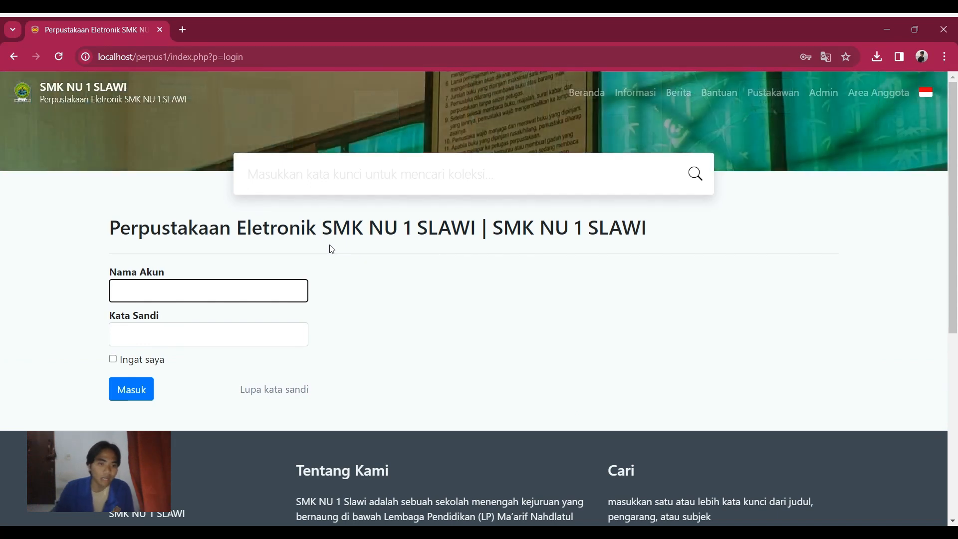
{"action": "type", "text": "a"}
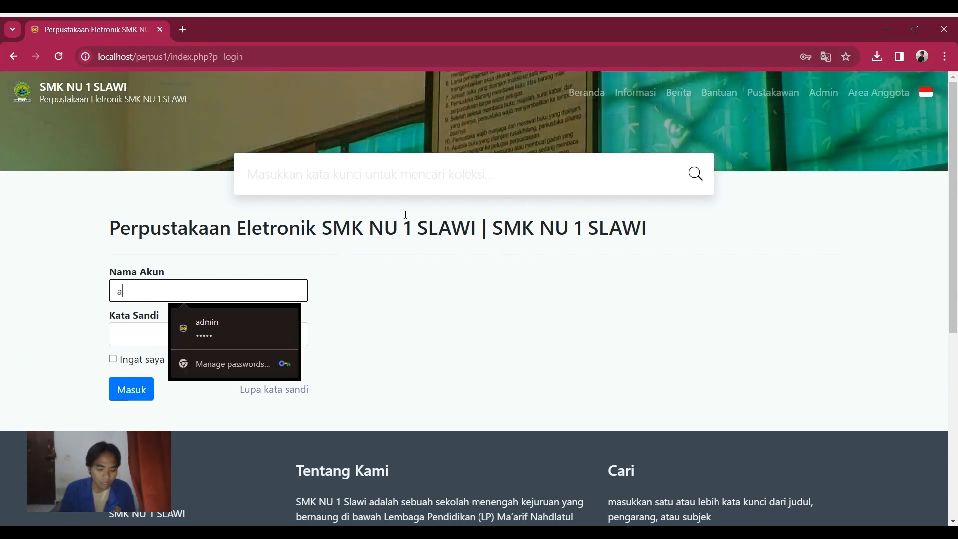
{"action": "type", "text": "dmin"}
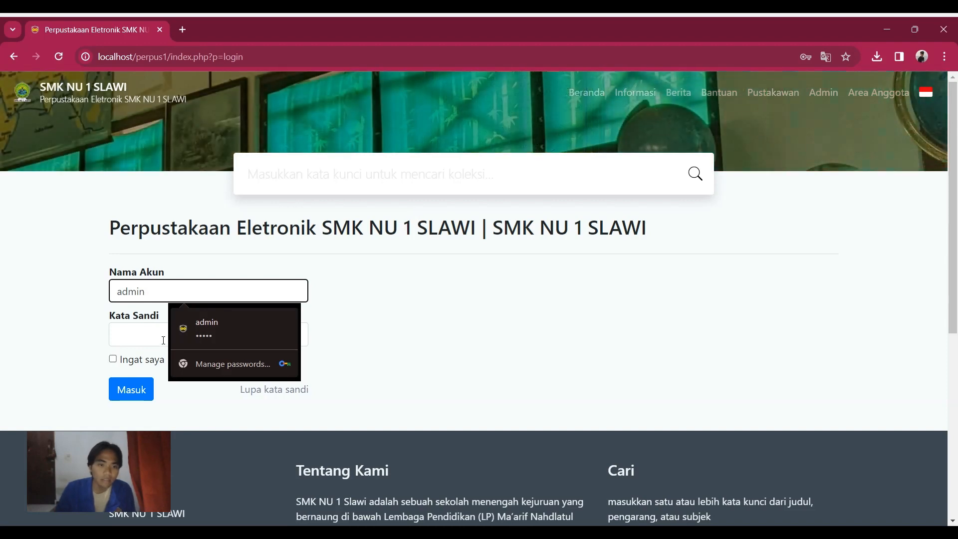
{"action": "left_click", "coordinate": [145, 336]}
{"action": "type", "text": "adm"}
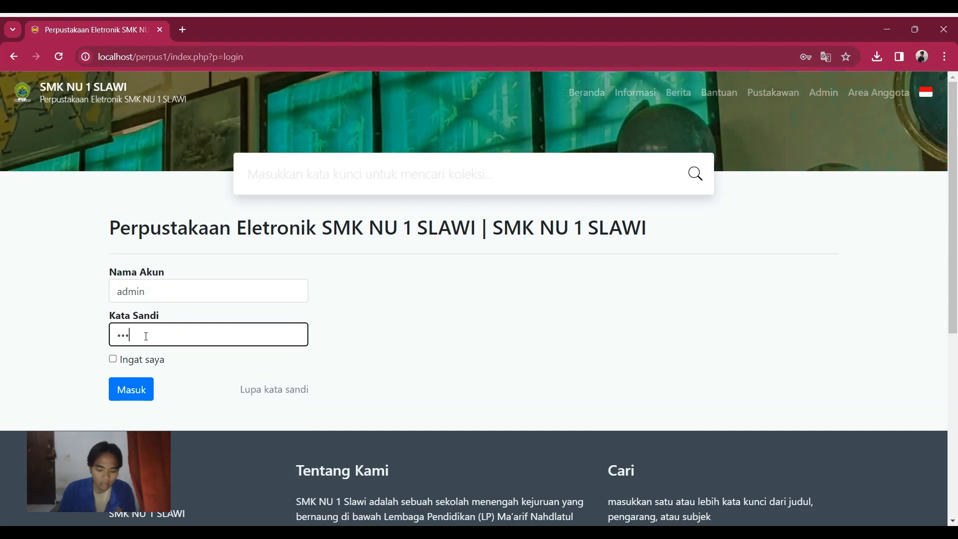
{"action": "type", "text": "in"}
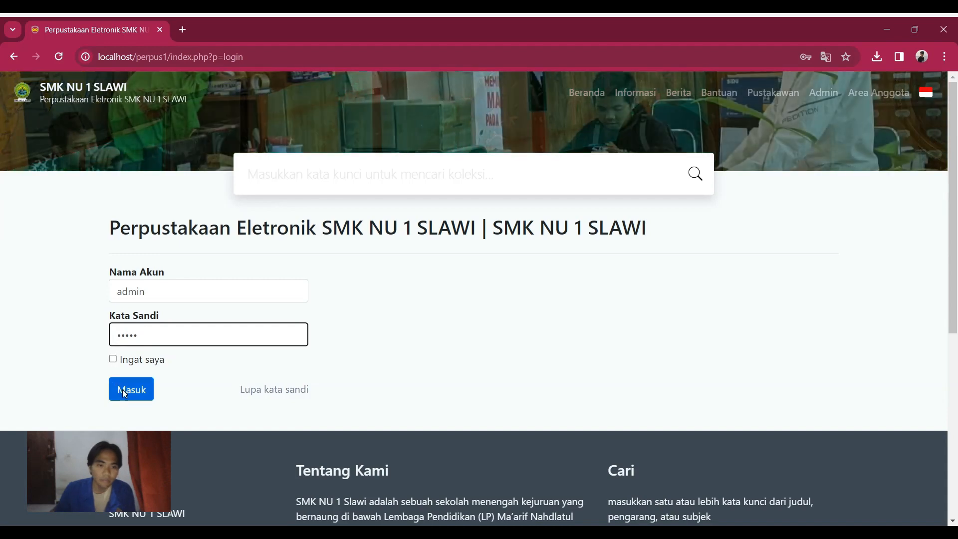
{"action": "left_click", "coordinate": [125, 392]}
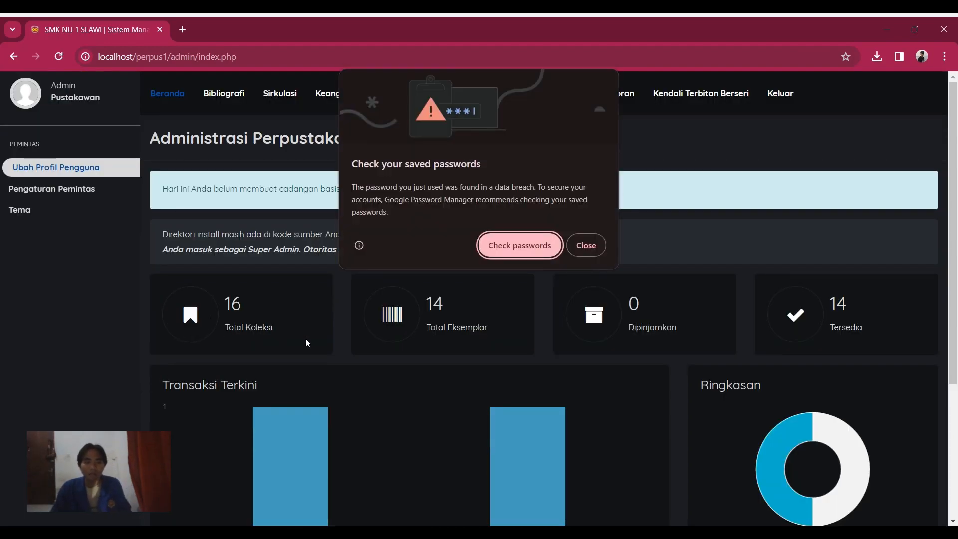
Step: Dismiss the saved-password warning and open the Keanggotaan membership list
{"action": "left_click", "coordinate": [583, 248]}
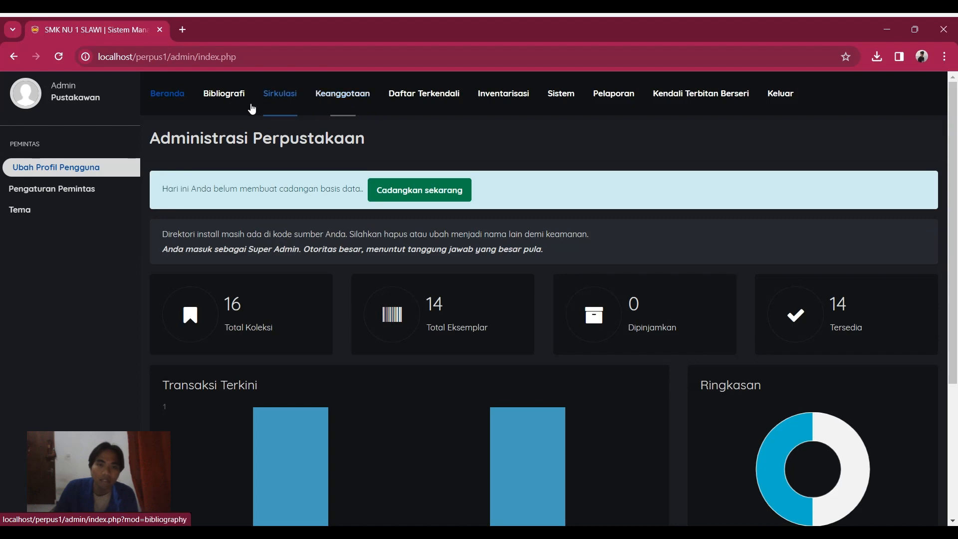
{"action": "left_click", "coordinate": [350, 111]}
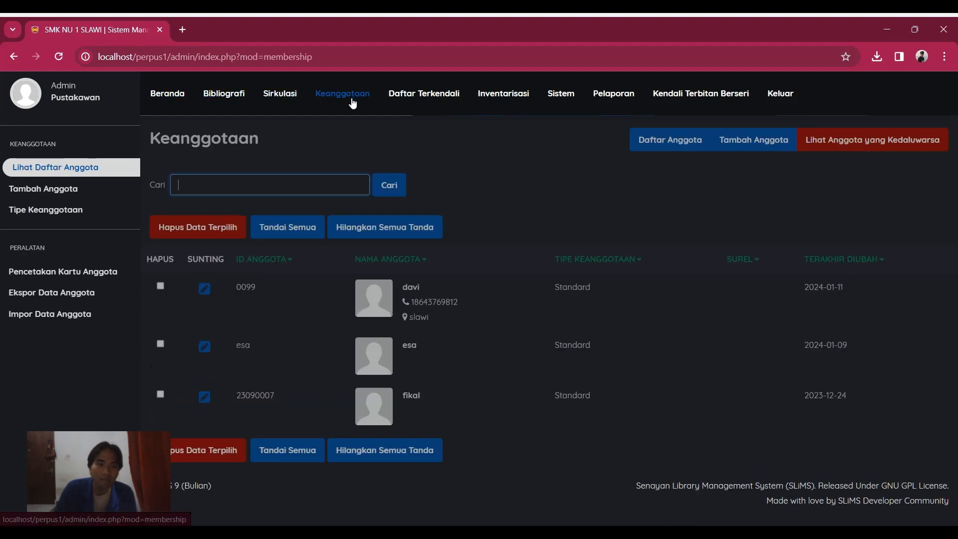
Step: On a new Tambah Anggota form, enter the new member's ID and full name
{"action": "left_click", "coordinate": [83, 190]}
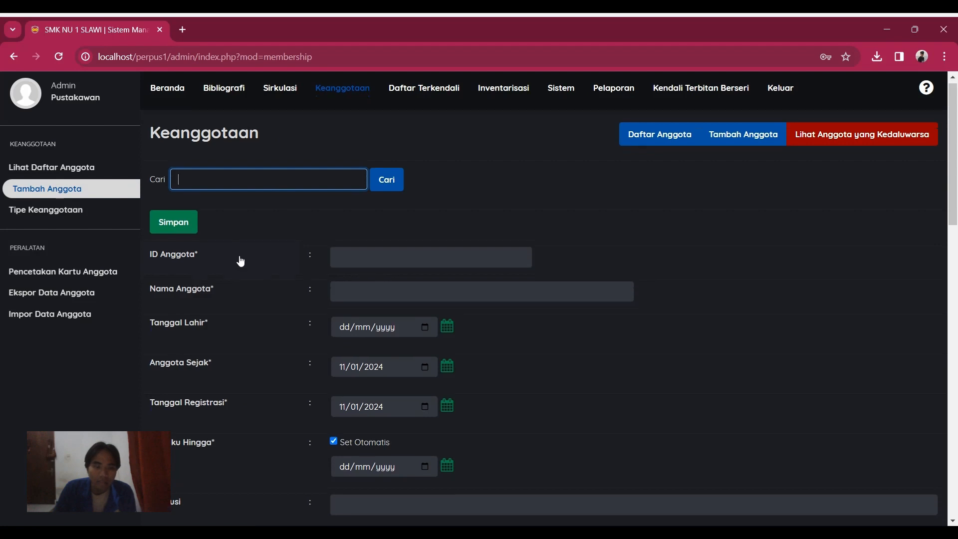
{"action": "scroll", "coordinate": [249, 254], "scroll_direction": "down", "scroll_amount": 3}
{"action": "scroll", "coordinate": [265, 247], "scroll_direction": "up", "scroll_amount": 3}
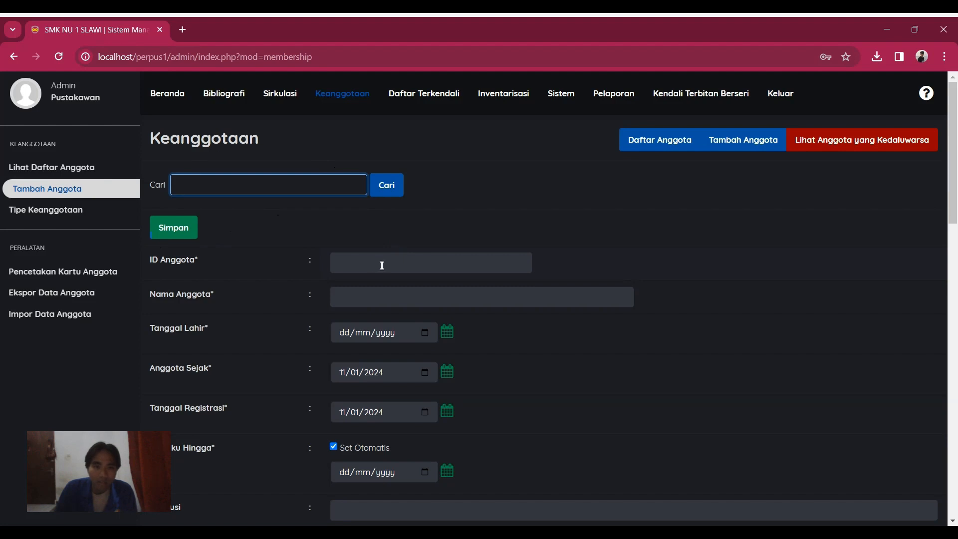
{"action": "left_click", "coordinate": [407, 264]}
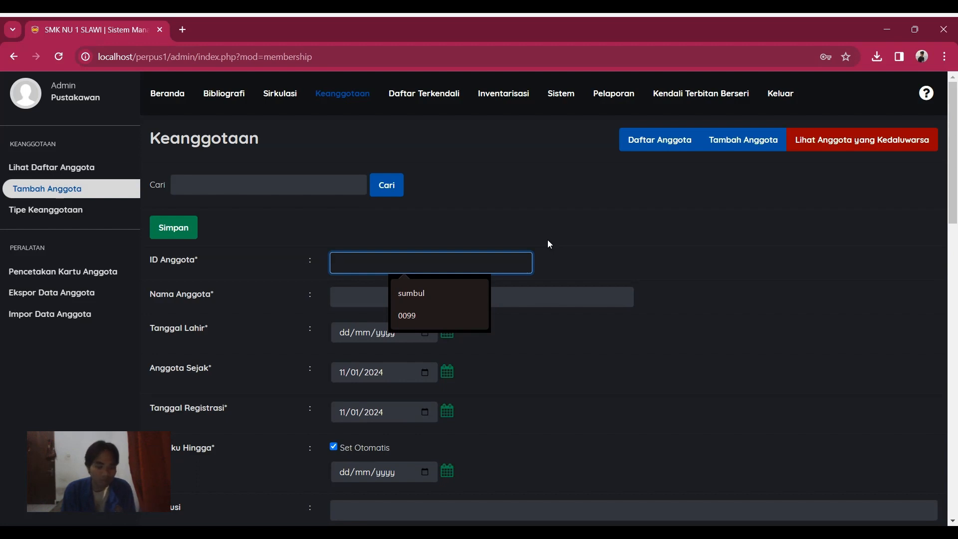
{"action": "type", "text": "2427"}
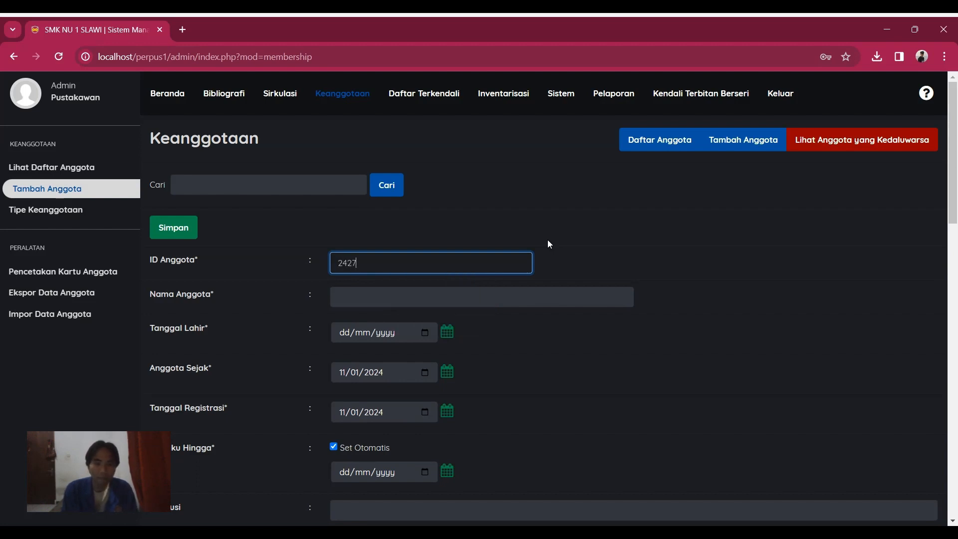
{"action": "type", "text": "27"}
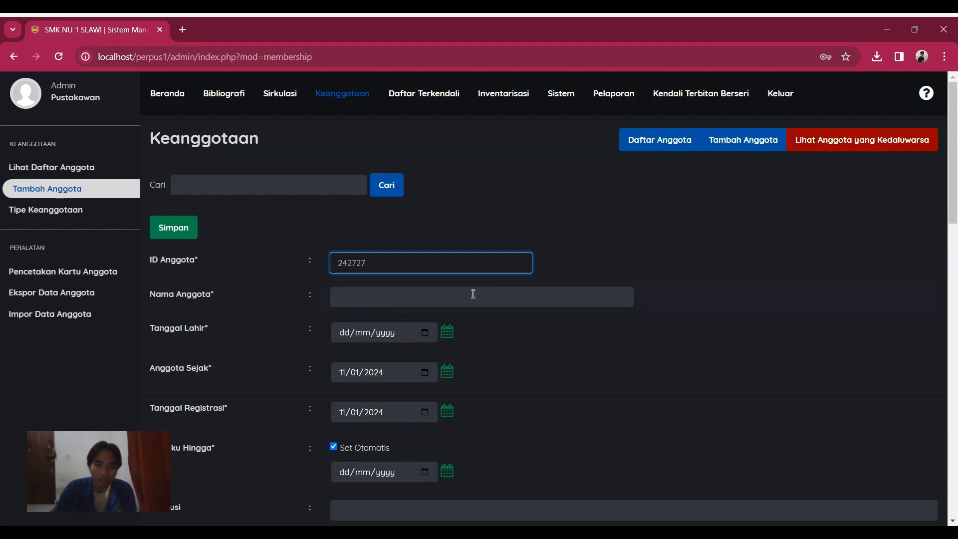
{"action": "left_click", "coordinate": [469, 299]}
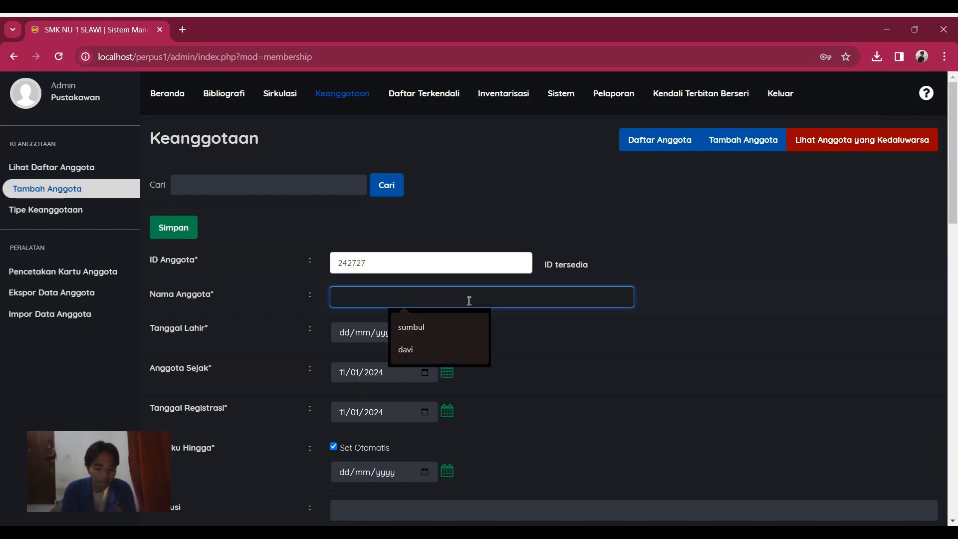
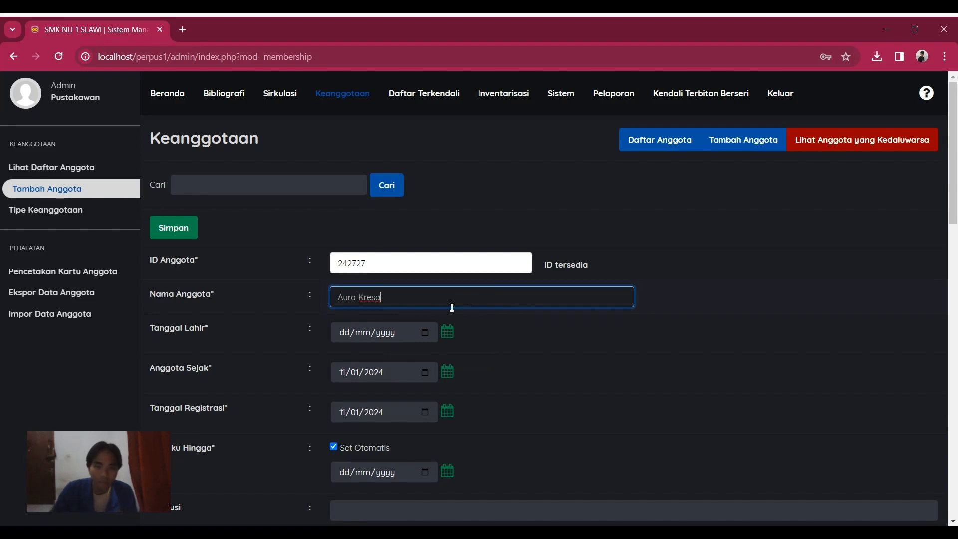
{"action": "left_click", "coordinate": [428, 333]}
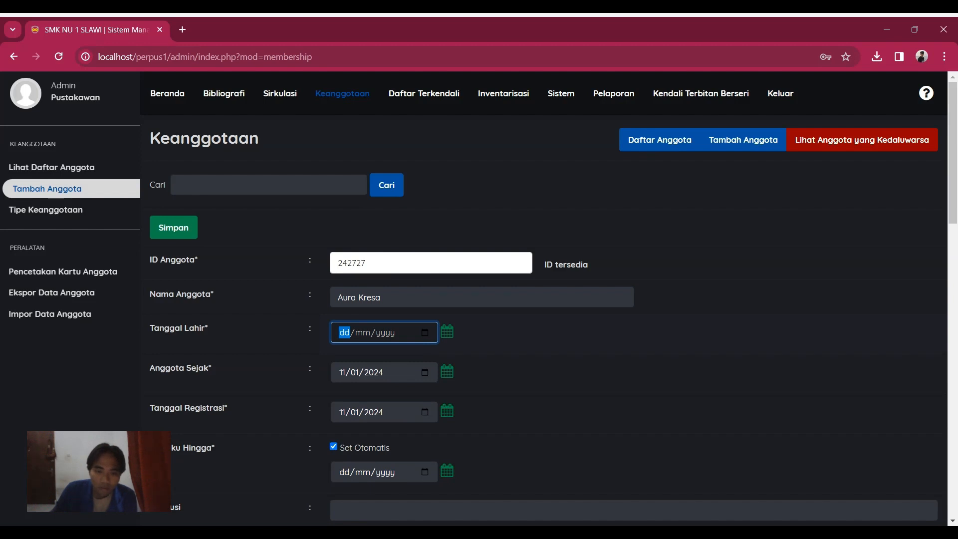
Step: Set the new member's birth date to 06/02/2003
{"action": "left_click", "coordinate": [468, 356]}
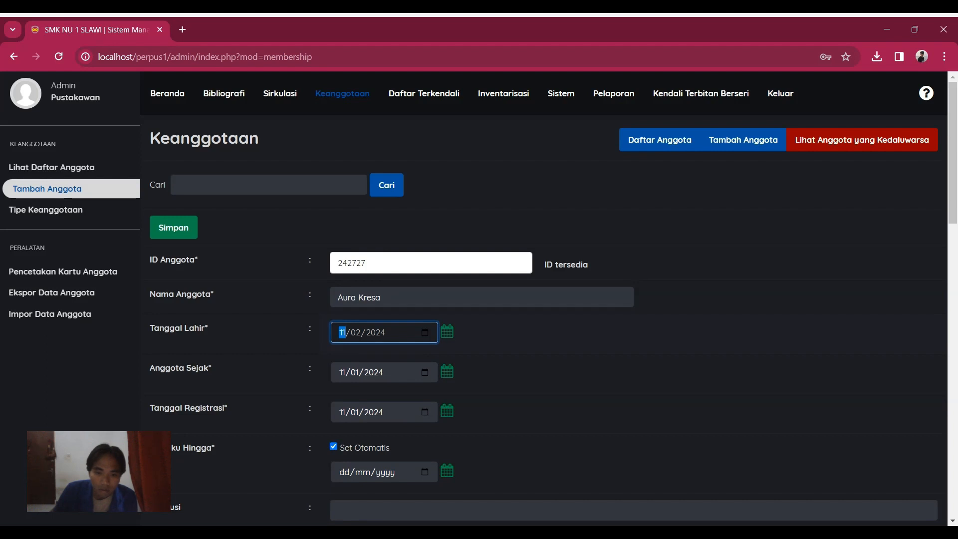
{"action": "key", "text": "Up"}
{"action": "key", "text": "Up"}
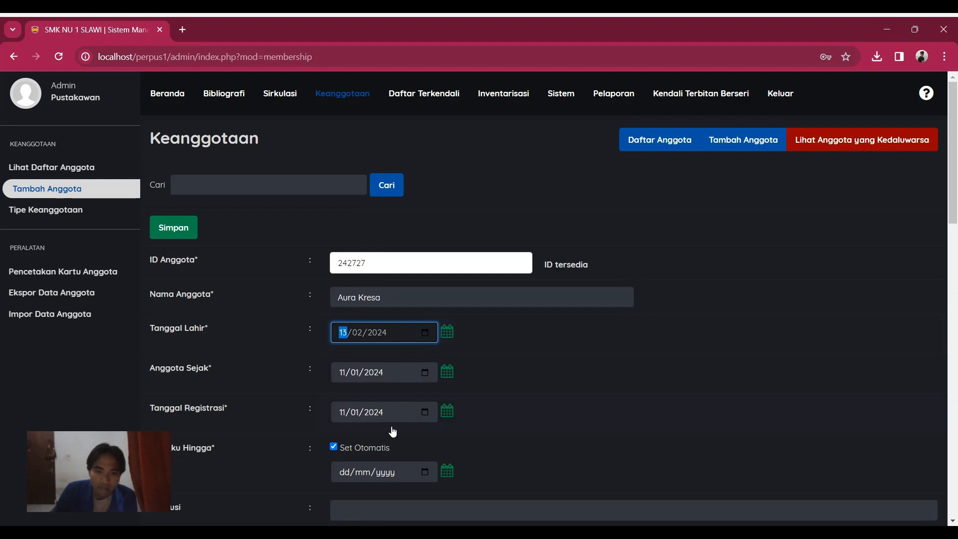
{"action": "left_click", "coordinate": [384, 332]}
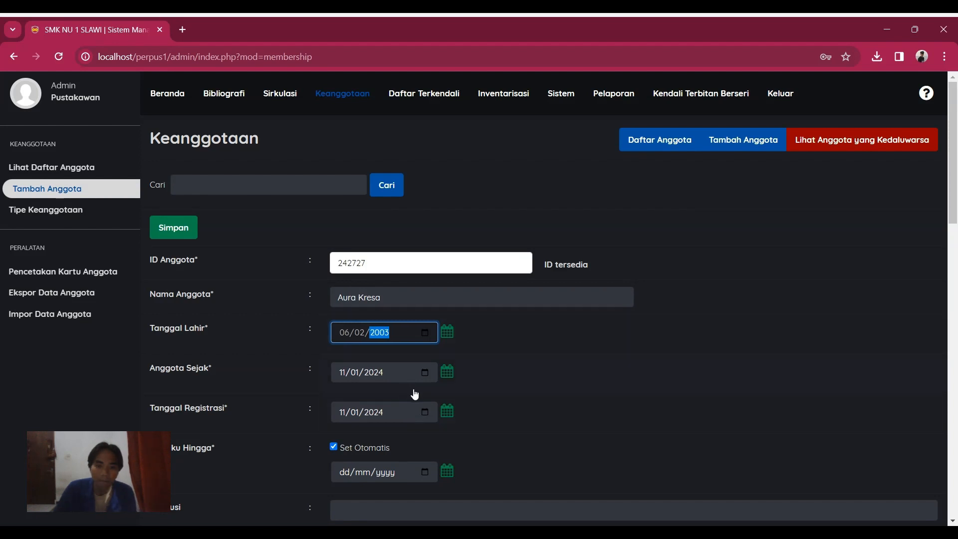
Step: Set the membership expiry date to 18/06/2026
{"action": "scroll", "coordinate": [413, 392], "scroll_direction": "down", "scroll_amount": 2}
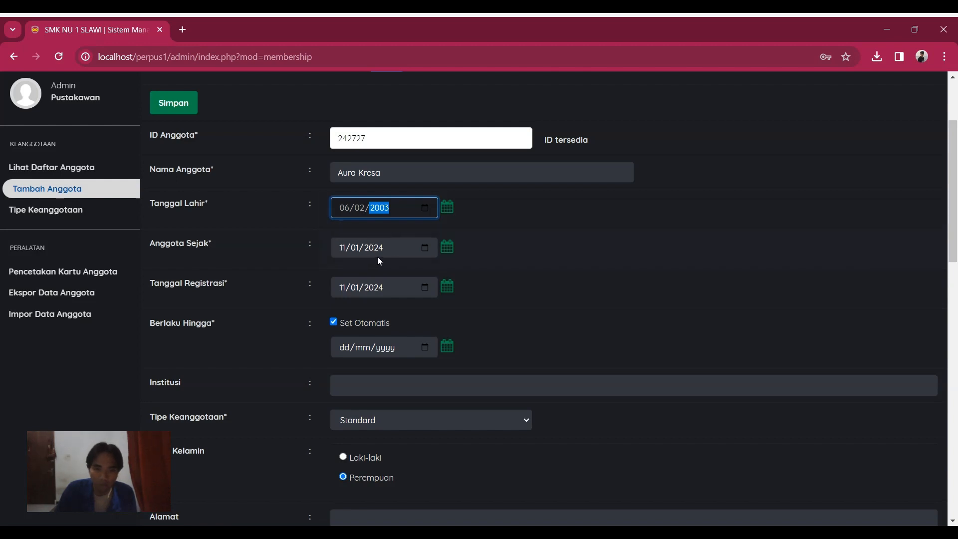
{"action": "scroll", "coordinate": [254, 275], "scroll_direction": "down", "scroll_amount": 1}
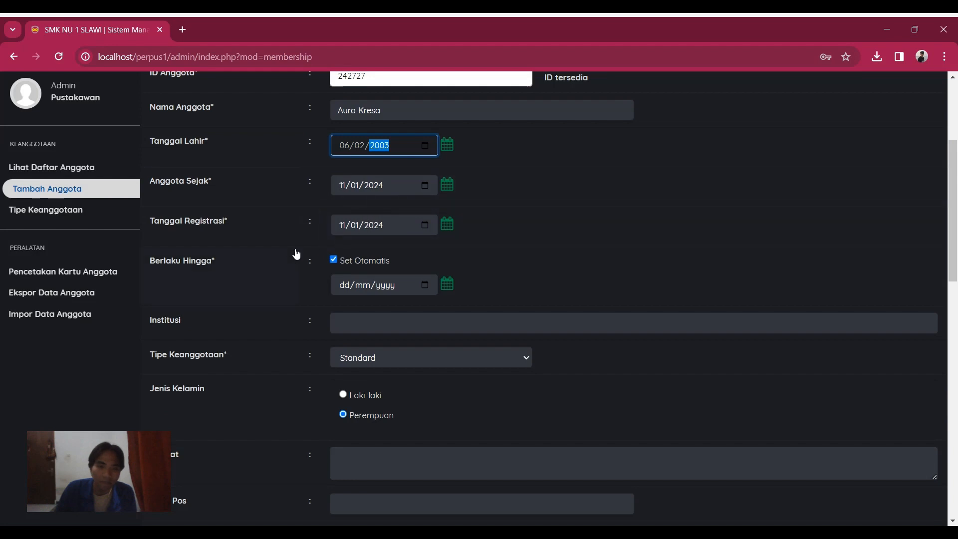
{"action": "scroll", "coordinate": [296, 254], "scroll_direction": "down", "scroll_amount": 3}
{"action": "left_click", "coordinate": [429, 163]}
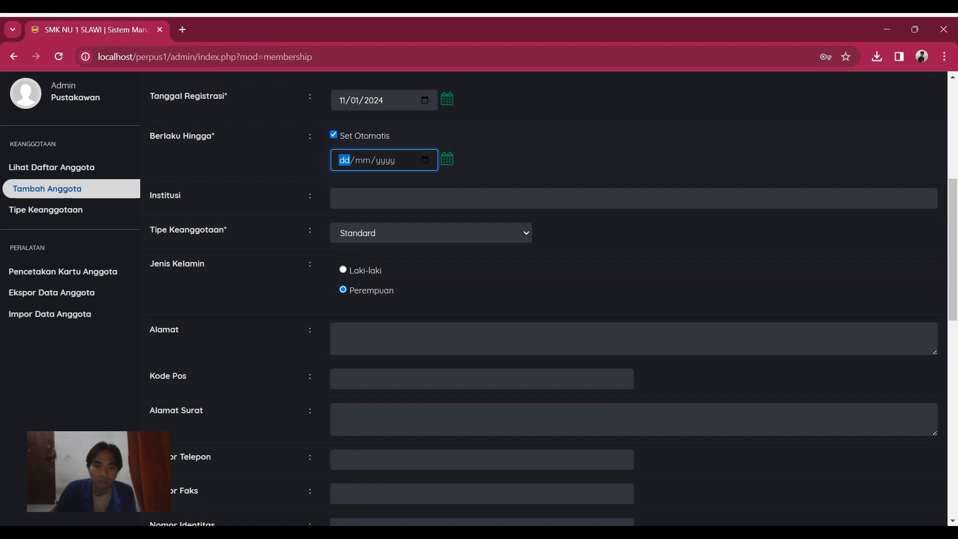
{"action": "type", "text": "18/06/2026"}
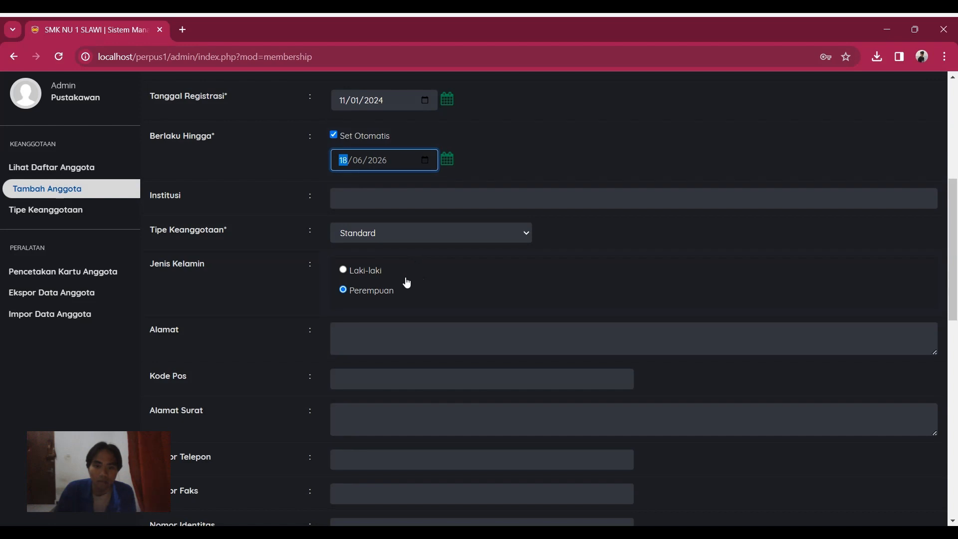
{"action": "scroll", "coordinate": [405, 272], "scroll_direction": "up", "scroll_amount": 1}
{"action": "scroll", "coordinate": [405, 272], "scroll_direction": "down", "scroll_amount": 1}
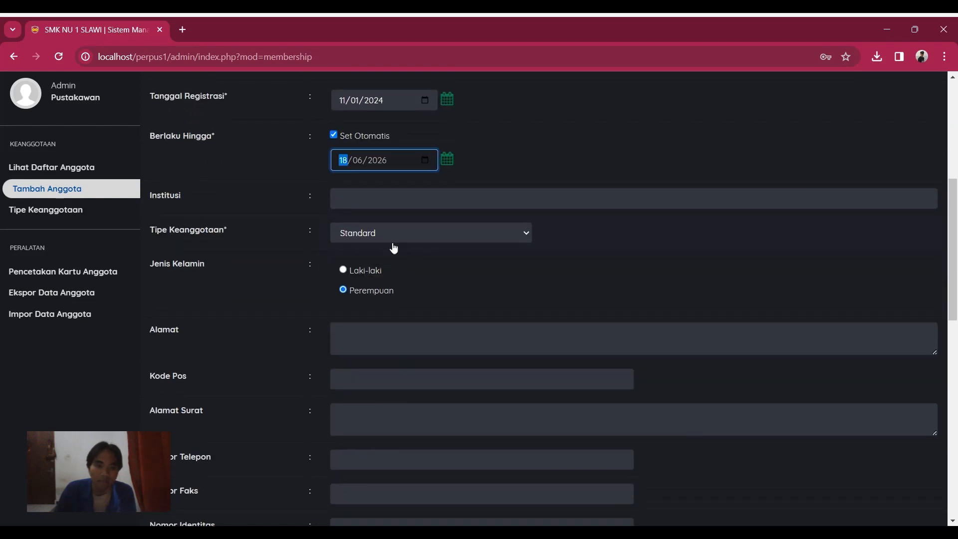
Step: Enter institution 'SMK NU' and set the member's gender to Laki-laki
{"action": "left_click", "coordinate": [393, 202]}
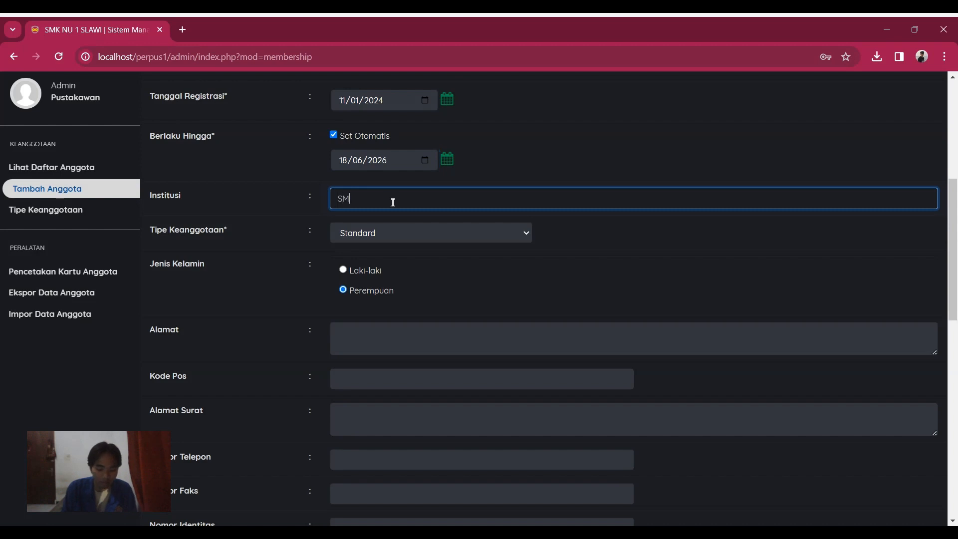
{"action": "type", "text": "SMK NU 1 Slawi"}
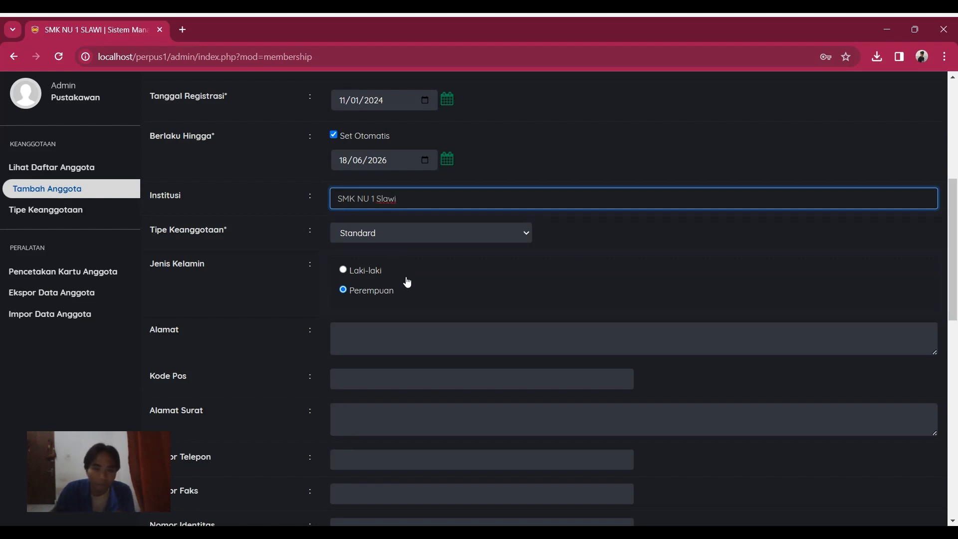
{"action": "left_click", "coordinate": [342, 273]}
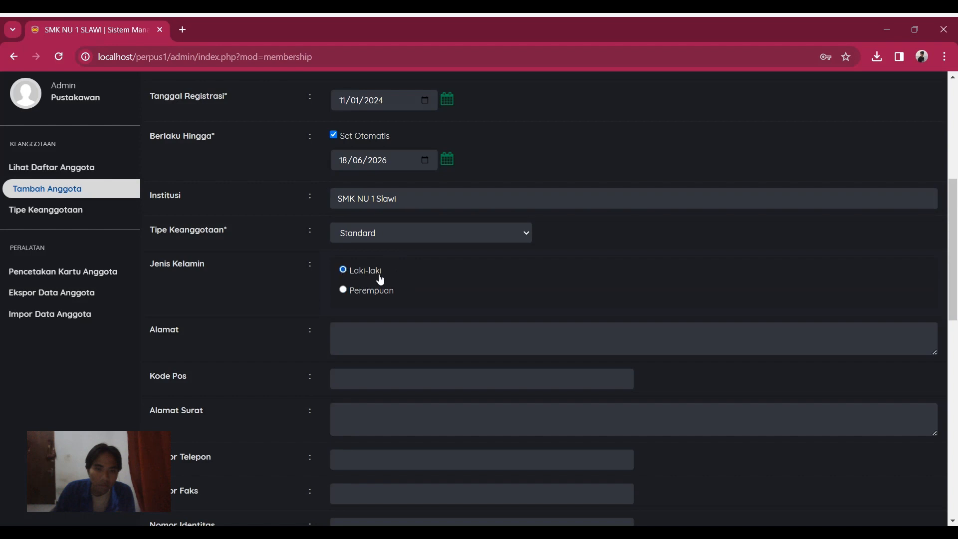
{"action": "scroll", "coordinate": [402, 299], "scroll_direction": "down", "scroll_amount": 1}
Step: Enter the member's home address, fixing the stray characters in the RT/RW numbers
{"action": "left_click", "coordinate": [393, 282]}
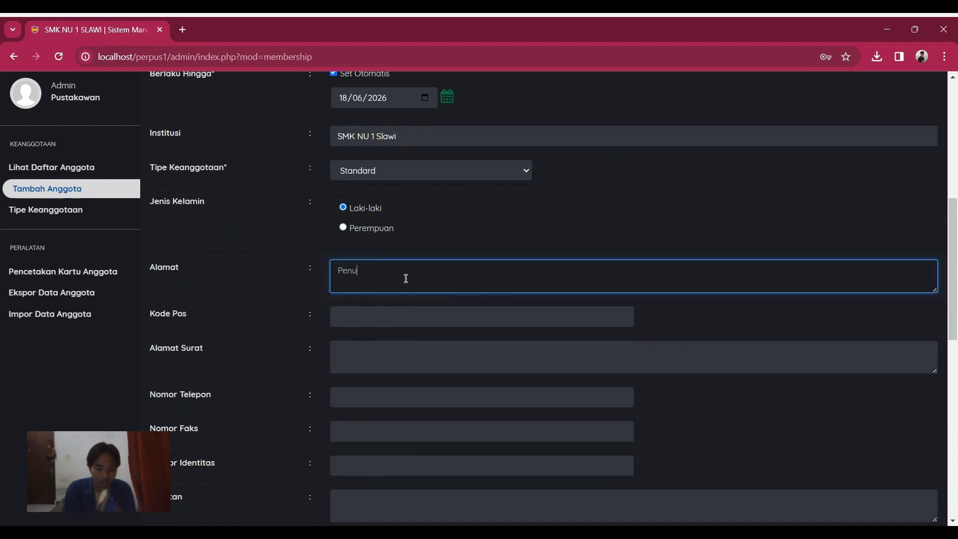
{"action": "type", "text": "Penusupan "}
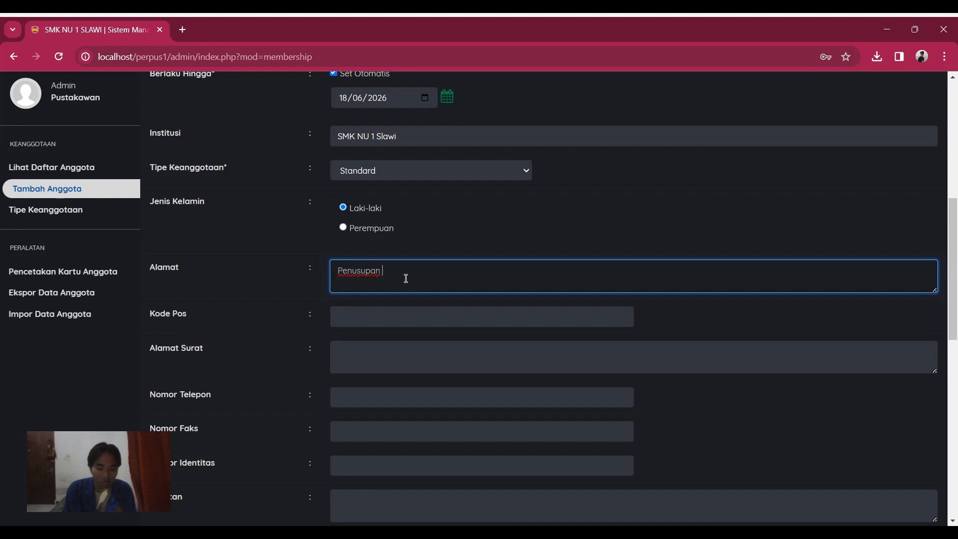
{"action": "type", "text": "RT # RW $"}
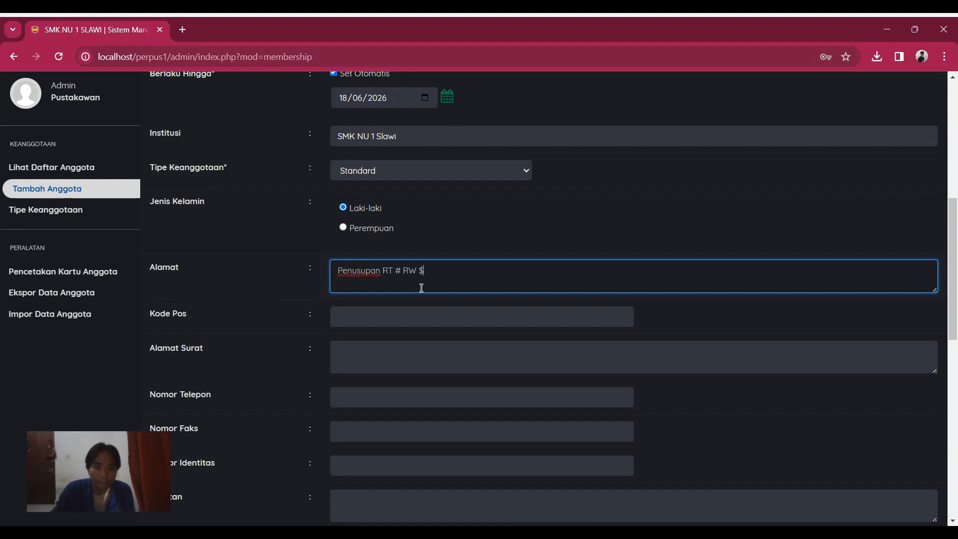
{"action": "key", "text": "BackSpace"}
{"action": "type", "text": "3"}
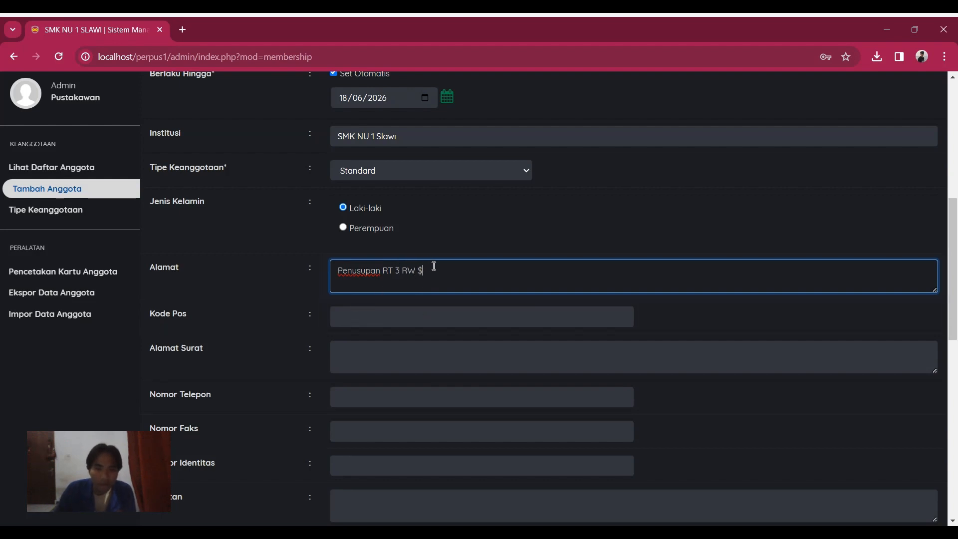
{"action": "key", "text": "BackSpace"}
{"action": "type", "text": "5"}
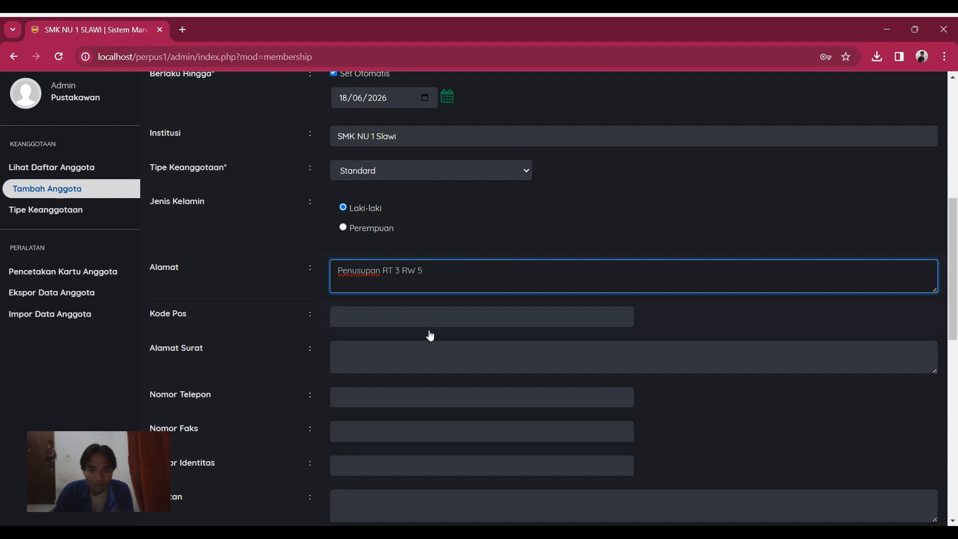
{"action": "left_click", "coordinate": [388, 324]}
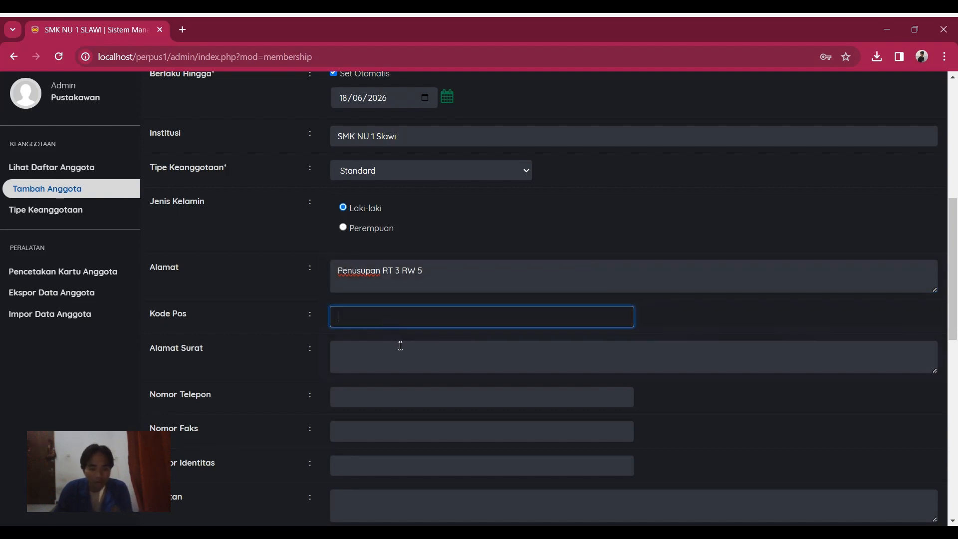
{"action": "scroll", "coordinate": [383, 363], "scroll_direction": "down", "scroll_amount": 1}
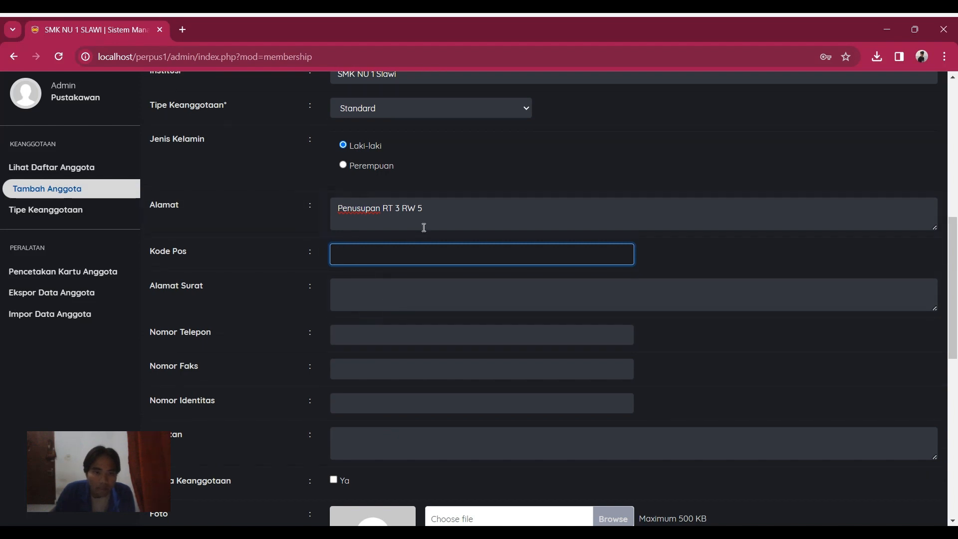
{"action": "scroll", "coordinate": [432, 244], "scroll_direction": "down", "scroll_amount": 1}
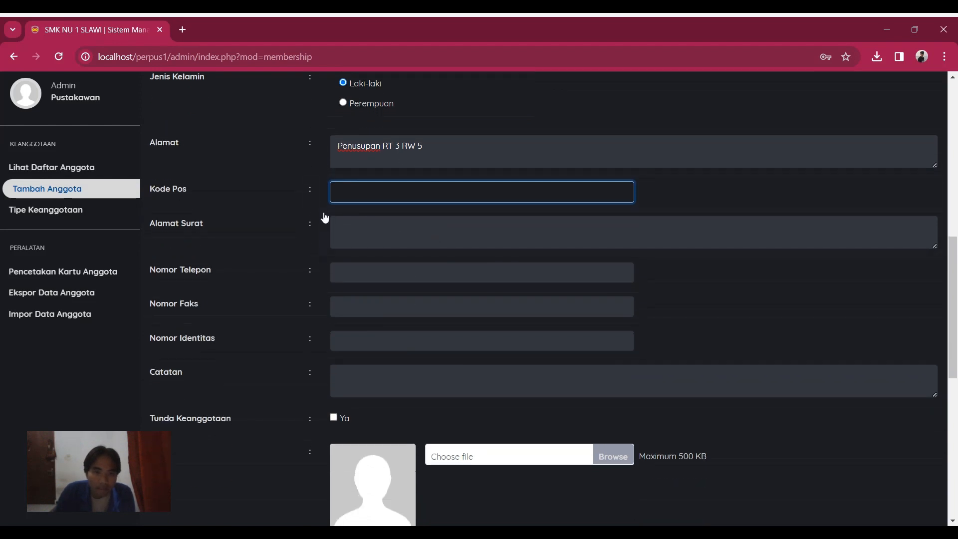
{"action": "left_click", "coordinate": [356, 227]}
{"action": "left_click", "coordinate": [368, 272]}
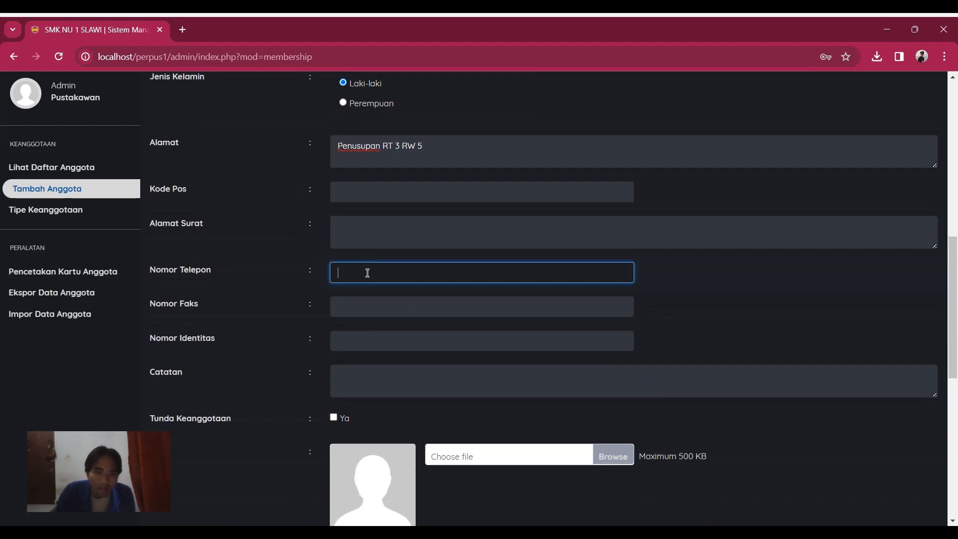
{"action": "left_click", "coordinate": [369, 301]}
{"action": "left_click", "coordinate": [366, 339]}
{"action": "left_click", "coordinate": [369, 373]}
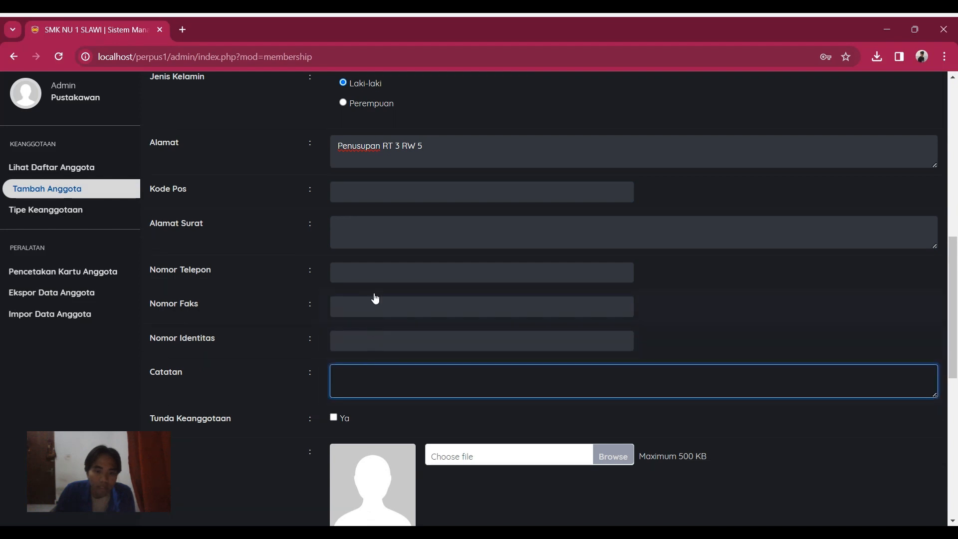
{"action": "left_click", "coordinate": [369, 193]}
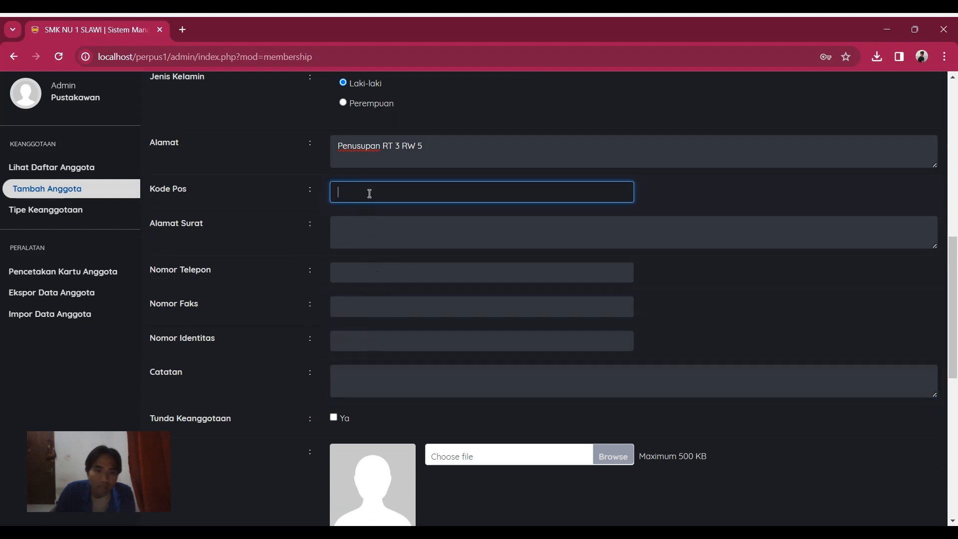
{"action": "left_click", "coordinate": [369, 227]}
{"action": "left_click", "coordinate": [369, 271]}
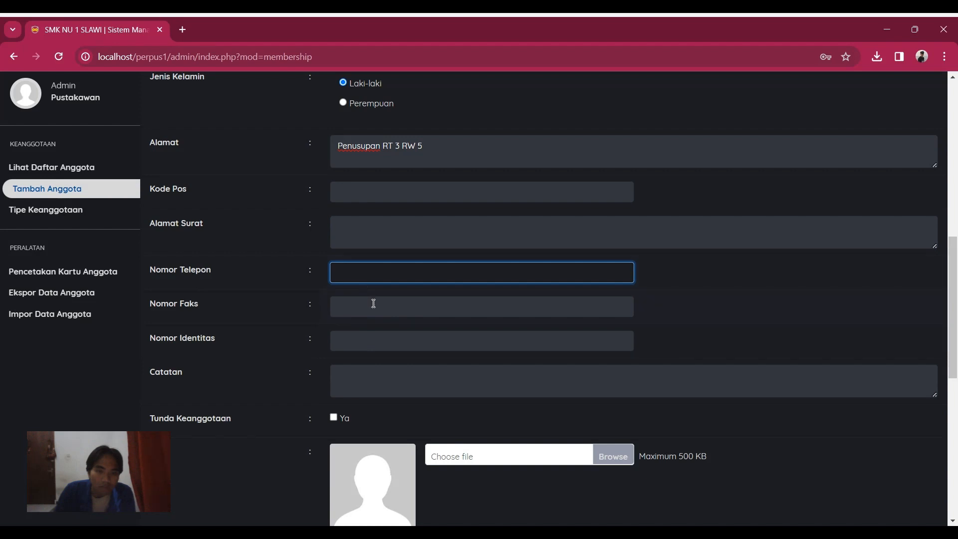
{"action": "left_click", "coordinate": [373, 303]}
{"action": "left_click", "coordinate": [362, 224]}
{"action": "left_click", "coordinate": [362, 195]}
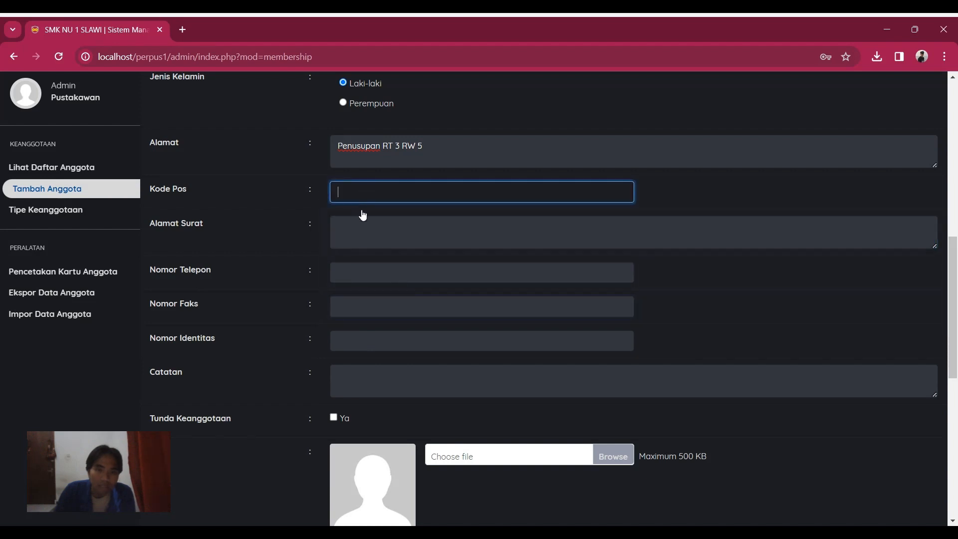
{"action": "left_click", "coordinate": [363, 231]}
{"action": "left_click", "coordinate": [371, 268]}
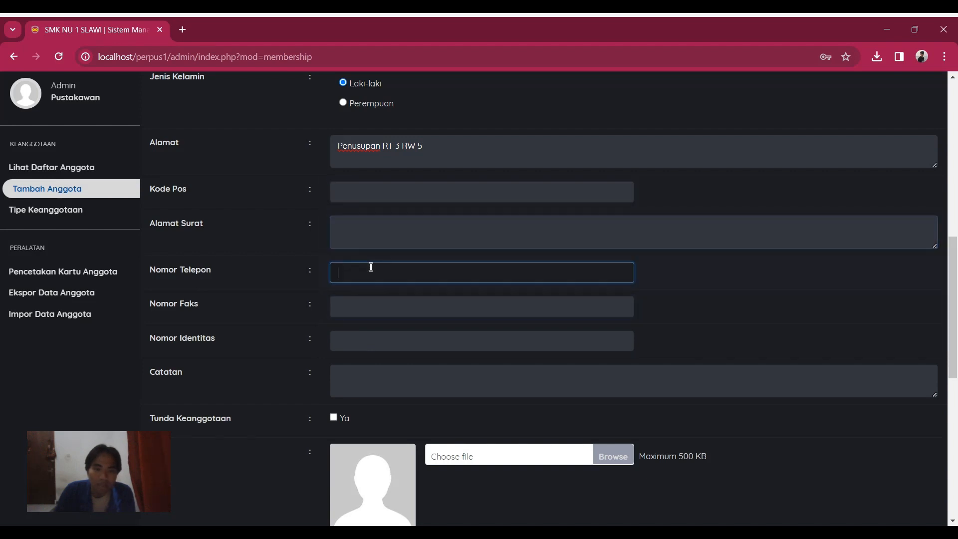
{"action": "left_click", "coordinate": [374, 314]}
{"action": "left_click", "coordinate": [369, 335]}
{"action": "scroll", "coordinate": [387, 359], "scroll_direction": "down", "scroll_amount": 2}
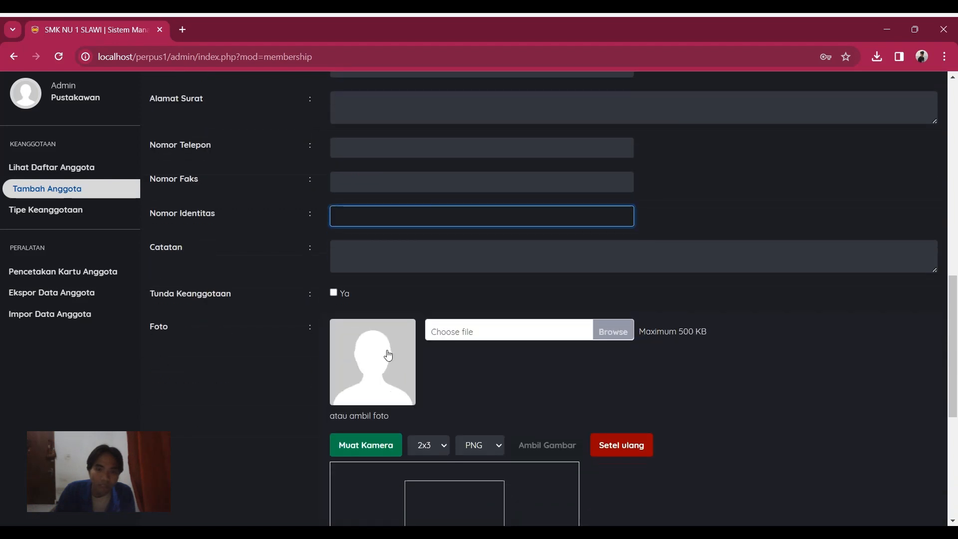
{"action": "scroll", "coordinate": [267, 289], "scroll_direction": "down", "scroll_amount": 2}
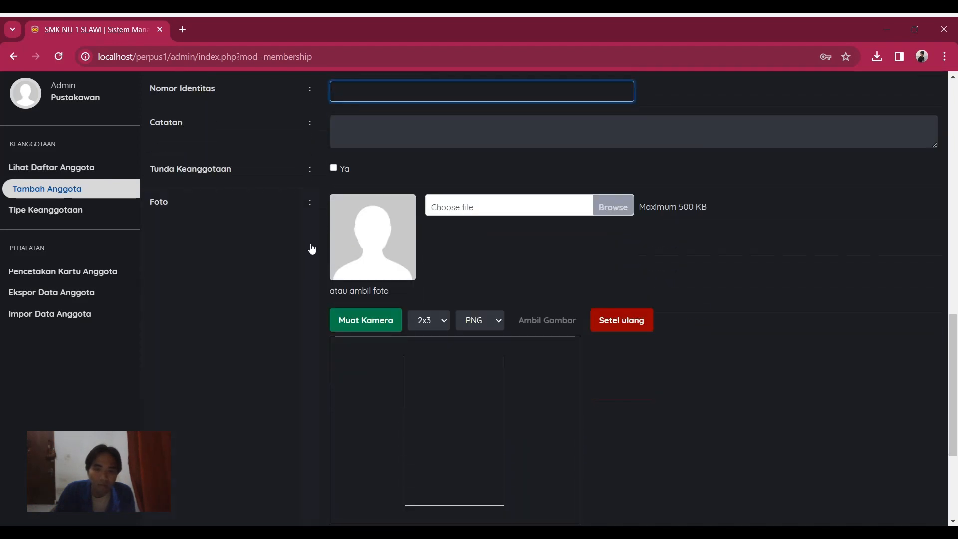
{"action": "scroll", "coordinate": [254, 279], "scroll_direction": "down", "scroll_amount": 3}
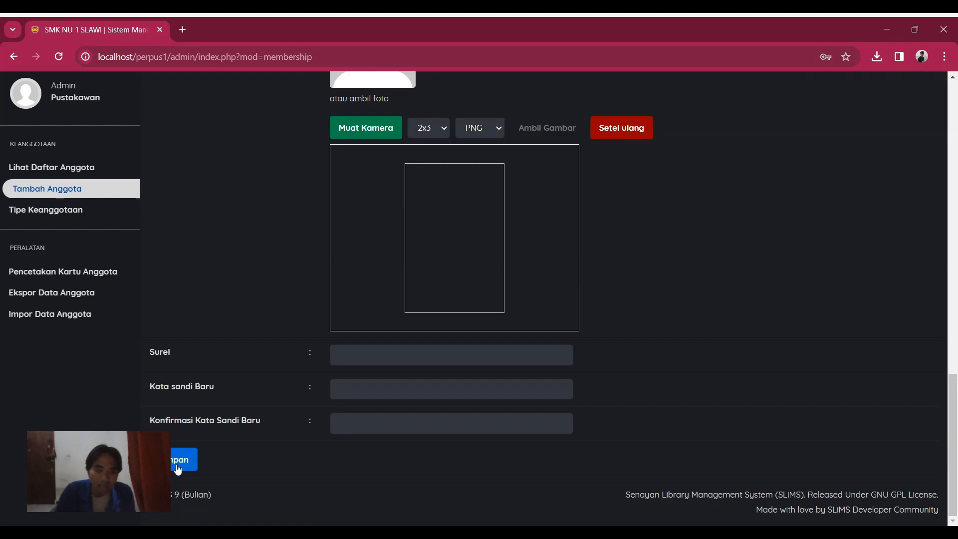
Step: Save the new member, bringing the membership list to four members
{"action": "left_click", "coordinate": [193, 467]}
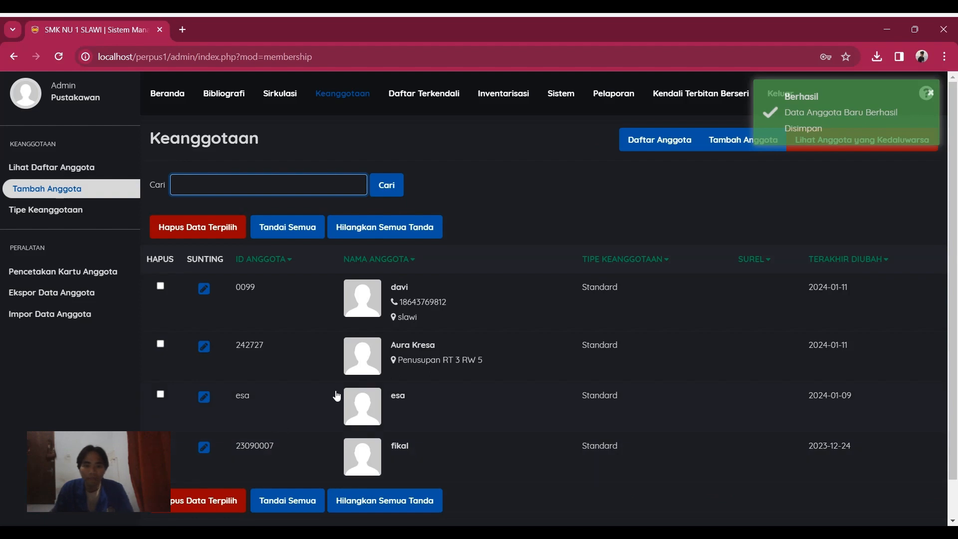
{"action": "scroll", "coordinate": [339, 394], "scroll_direction": "down", "scroll_amount": 1}
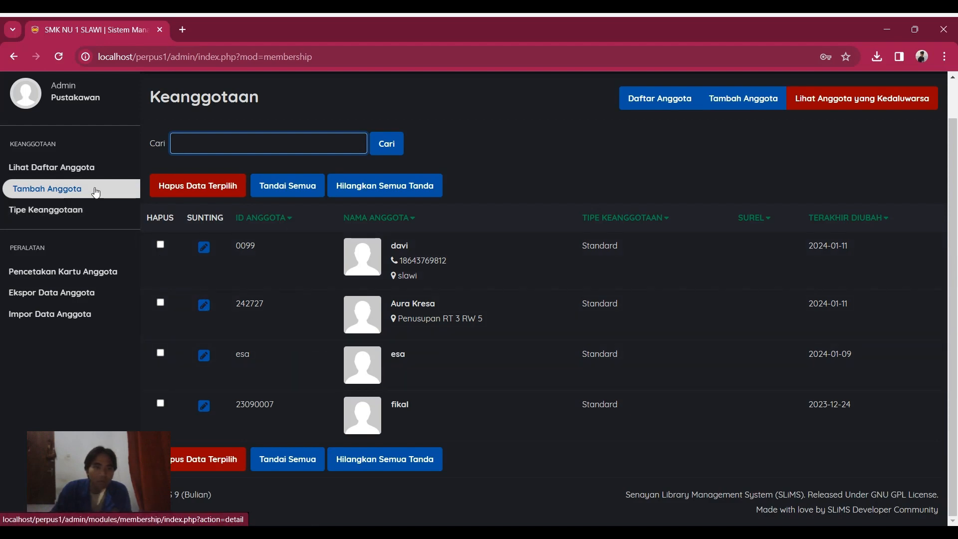
{"action": "left_click", "coordinate": [98, 172]}
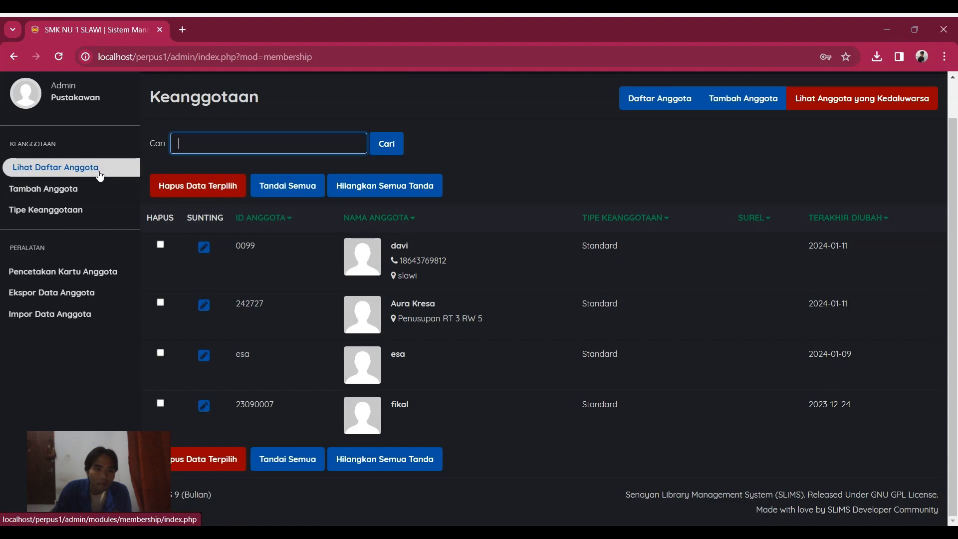
{"action": "scroll", "coordinate": [224, 195], "scroll_direction": "up", "scroll_amount": 2}
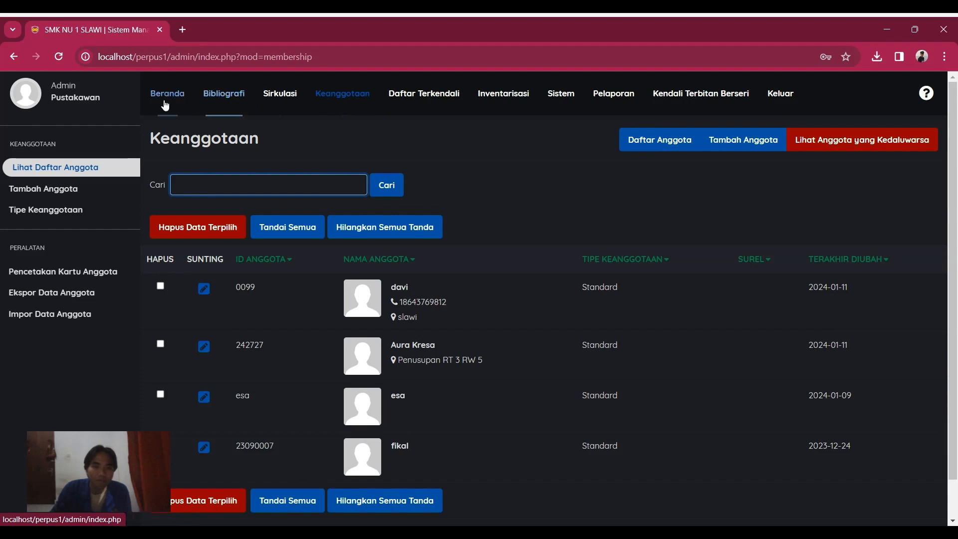
{"action": "left_click", "coordinate": [281, 94]}
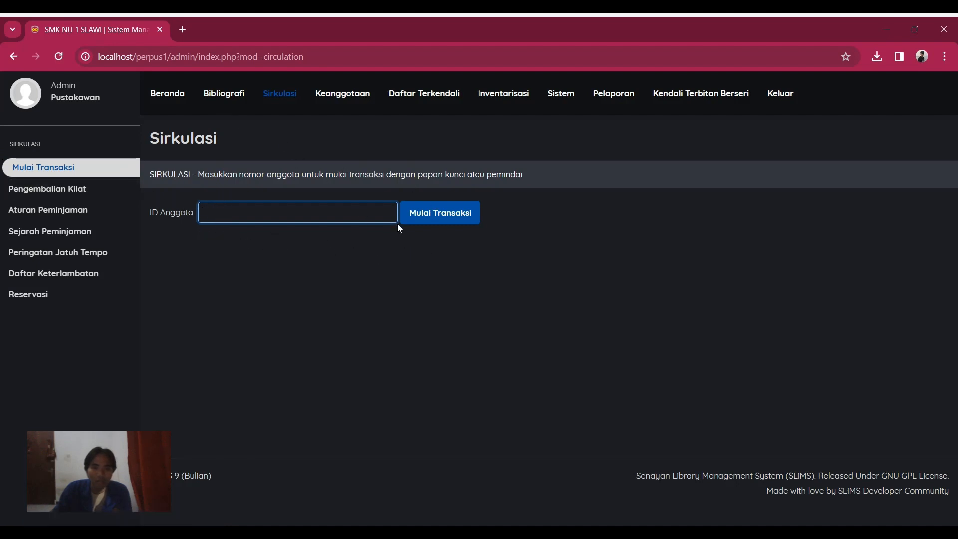
{"action": "left_click", "coordinate": [353, 98]}
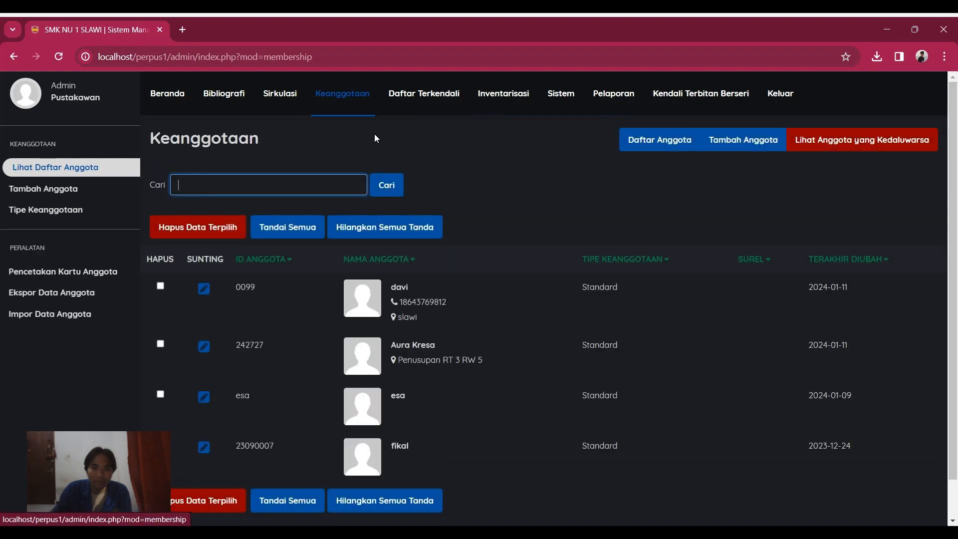
{"action": "scroll", "coordinate": [486, 347], "scroll_direction": "down", "scroll_amount": 1}
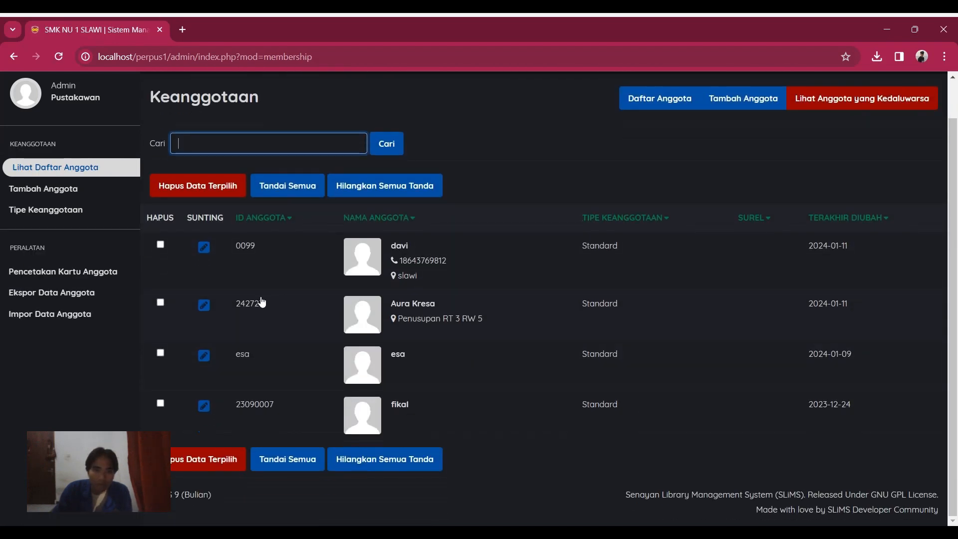
Step: Copy the new member's ID and start a Sirkulasi transaction with it
{"action": "left_click_drag", "start_coordinate": [265, 306], "coordinate": [239, 315]}
{"action": "key", "text": "ctrl+c"}
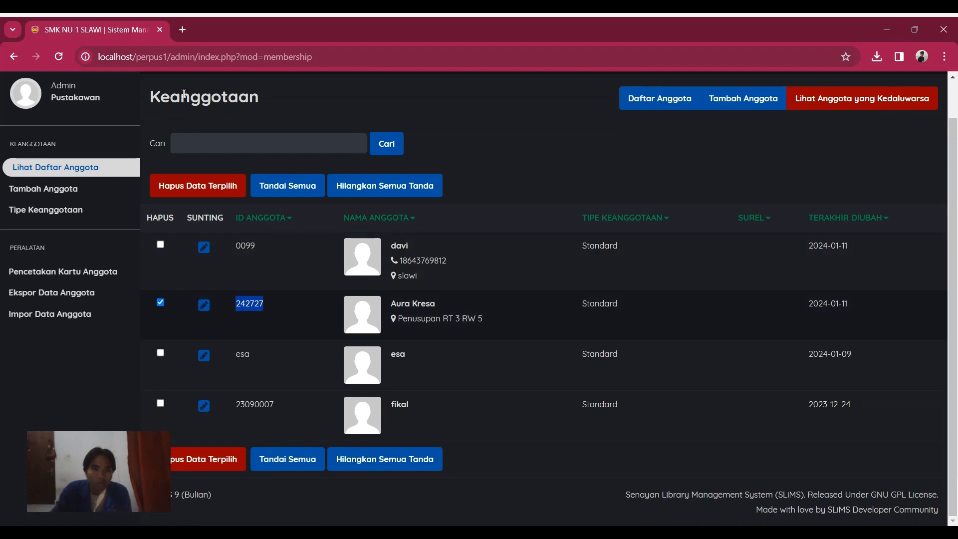
{"action": "scroll", "coordinate": [264, 202], "scroll_direction": "up", "scroll_amount": 1}
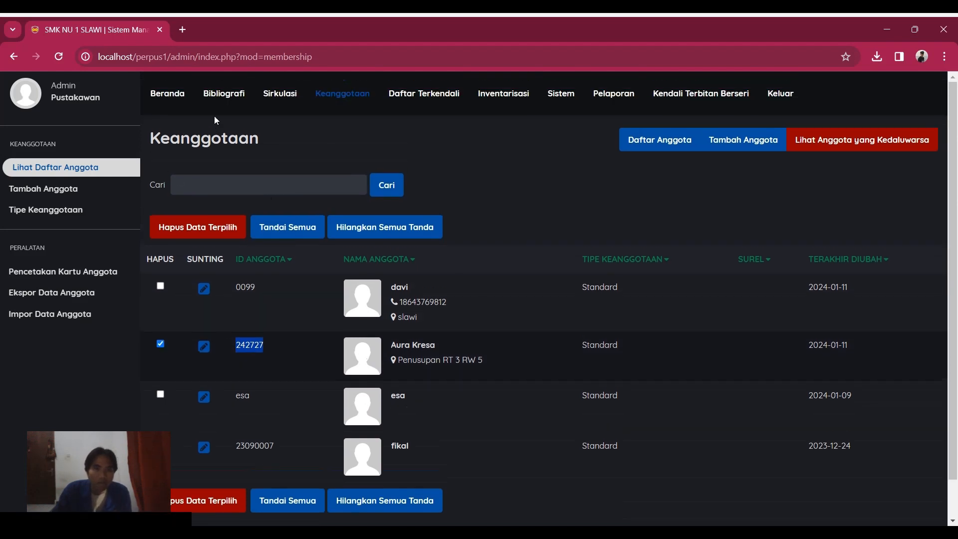
{"action": "left_click", "coordinate": [277, 94]}
{"action": "key", "text": "ctrl+v"}
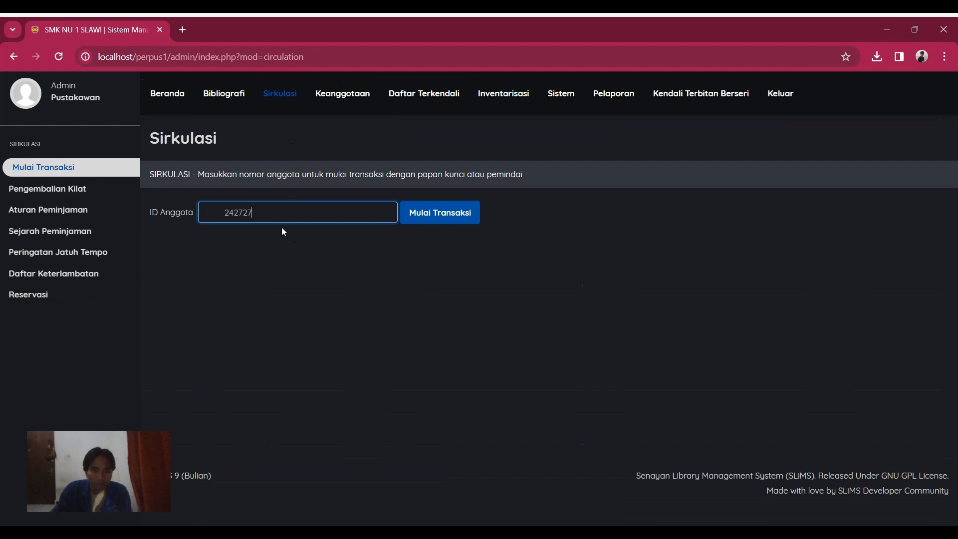
{"action": "left_click", "coordinate": [420, 267]}
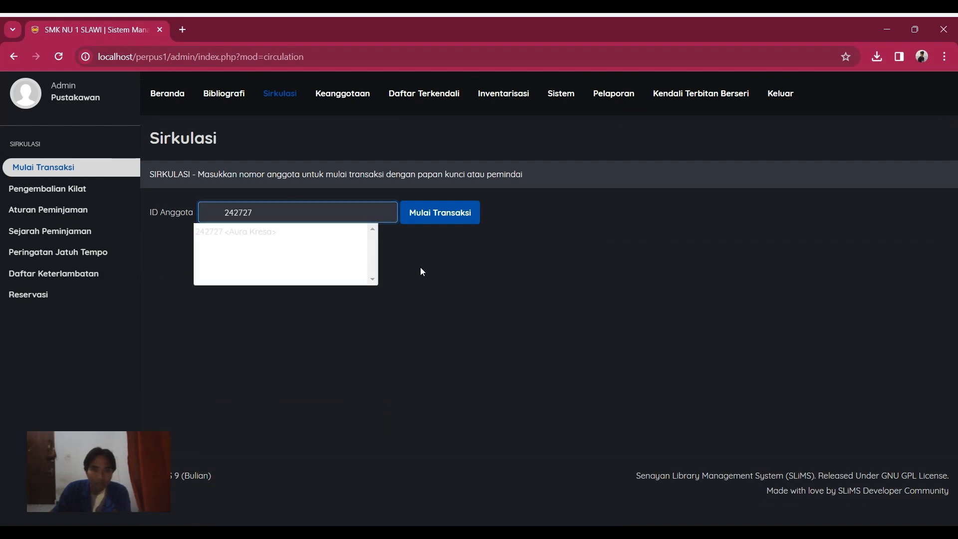
{"action": "left_click", "coordinate": [439, 216]}
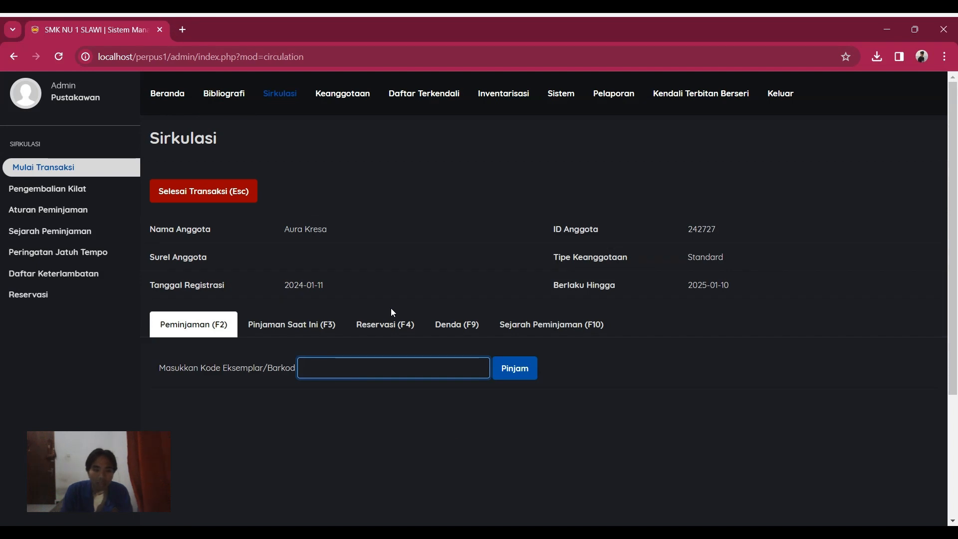
Step: Lend copy 0001 of Filosofi Teras, due 2024-01-18, and finish the transaction
{"action": "type", "text": "0001"}
{"action": "left_click", "coordinate": [516, 368]}
{"action": "scroll", "coordinate": [517, 383], "scroll_direction": "down", "scroll_amount": 2}
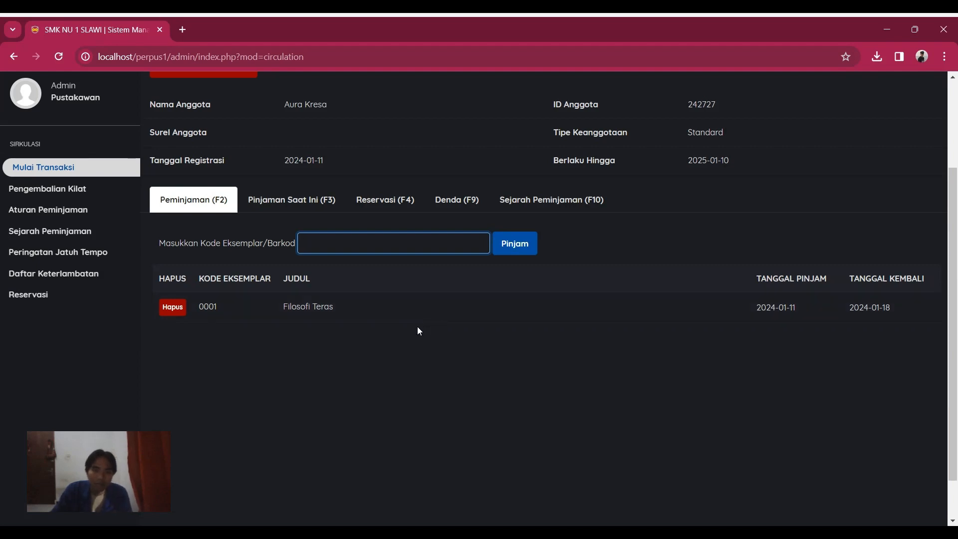
{"action": "scroll", "coordinate": [417, 327], "scroll_direction": "up", "scroll_amount": 3}
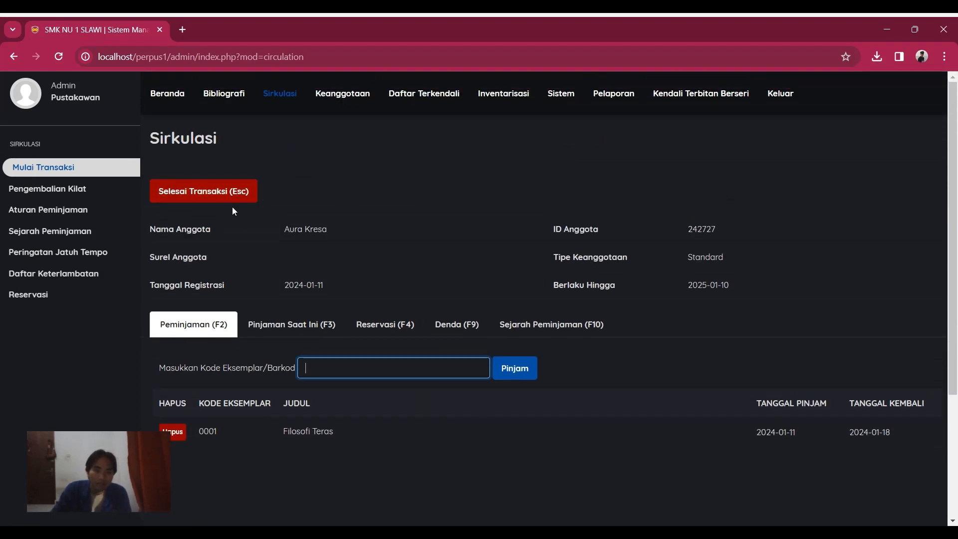
{"action": "left_click", "coordinate": [231, 193]}
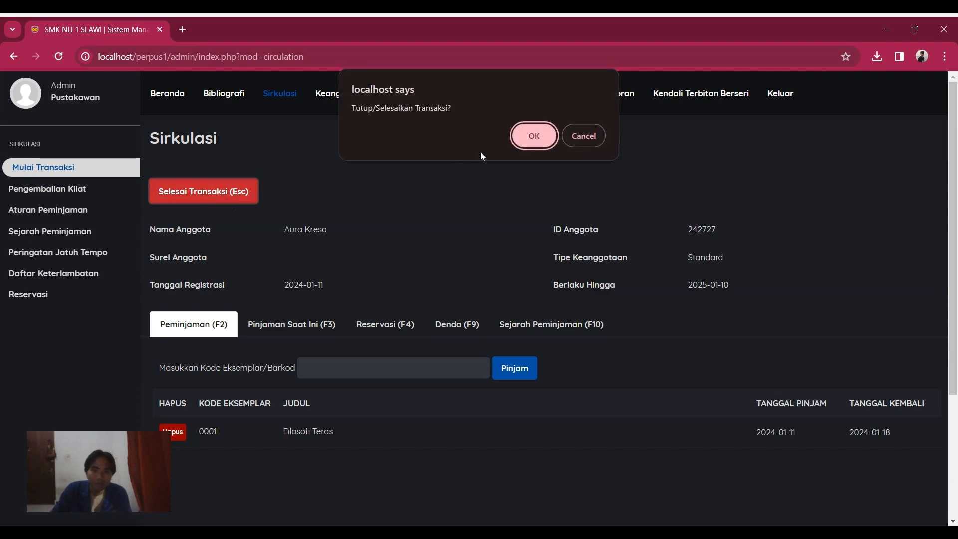
{"action": "left_click", "coordinate": [534, 136]}
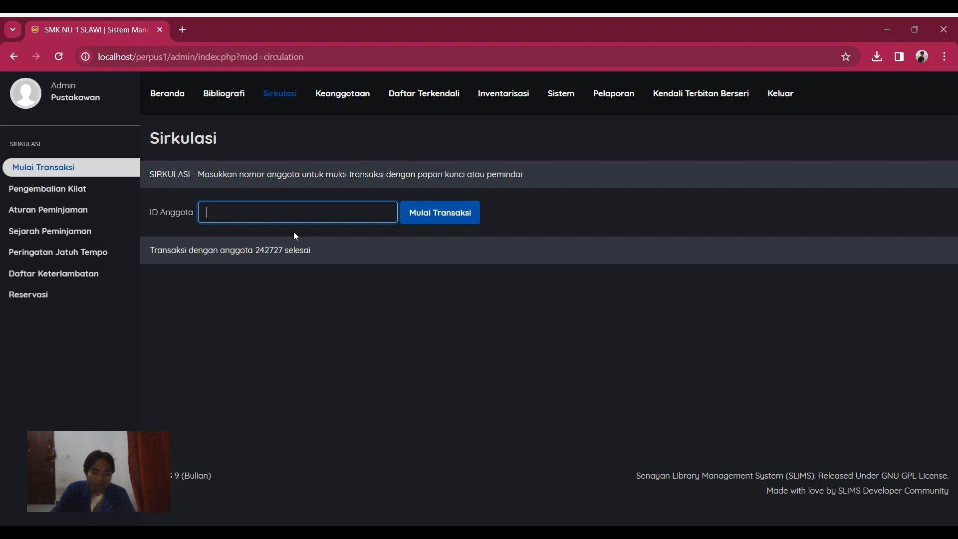
Step: Reopen the member's transaction and review their Reservasi and Denda tabs
{"action": "type", "text": "242727"}
{"action": "left_click", "coordinate": [363, 282]}
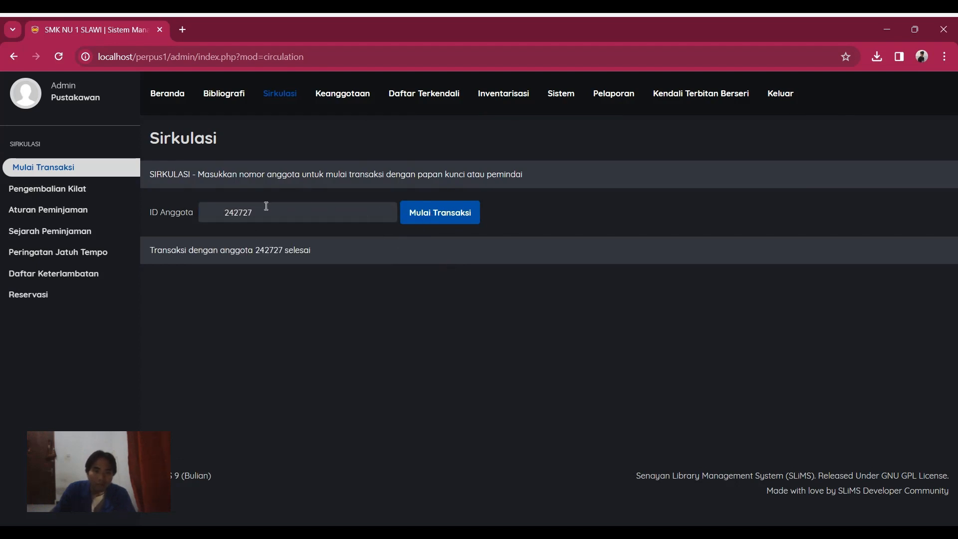
{"action": "left_click", "coordinate": [448, 219]}
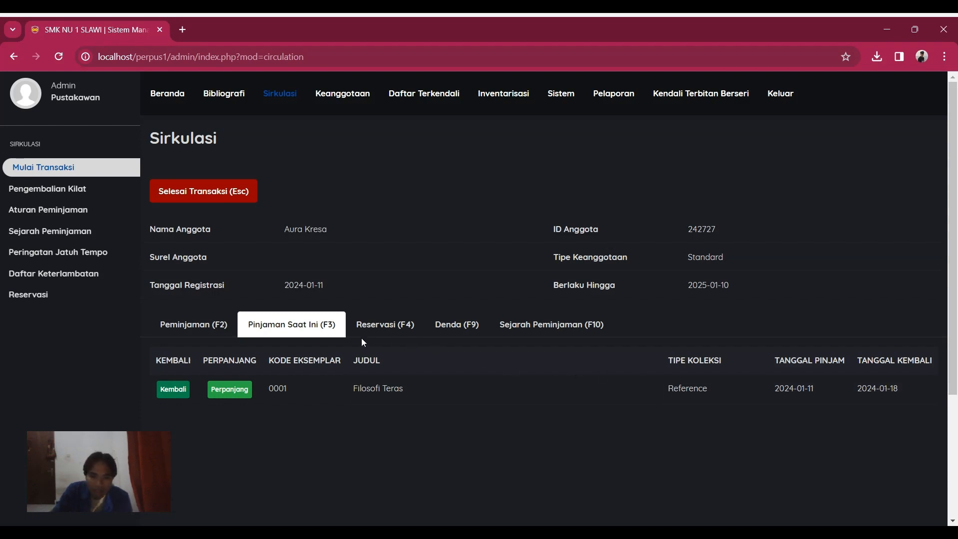
{"action": "left_click", "coordinate": [399, 333]}
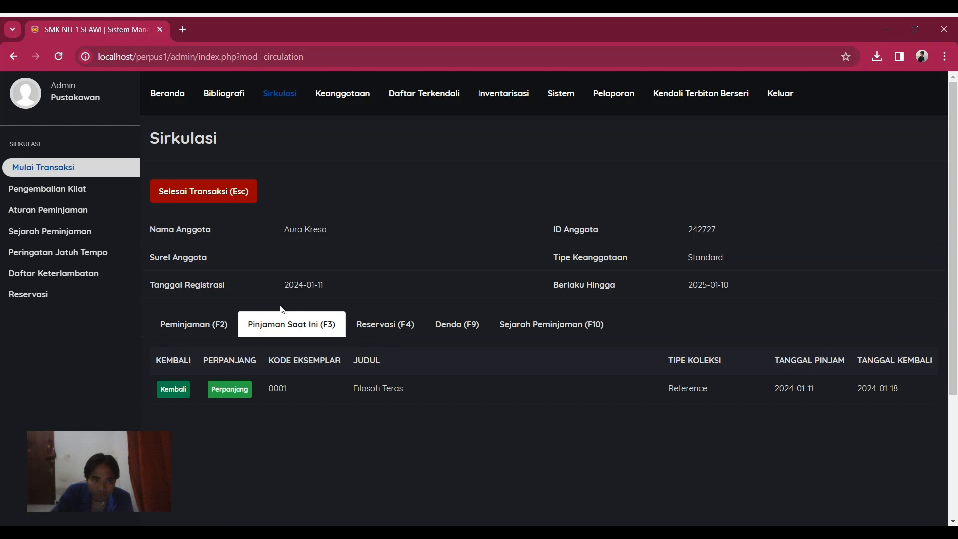
{"action": "left_click", "coordinate": [446, 333]}
{"action": "left_click", "coordinate": [402, 334]}
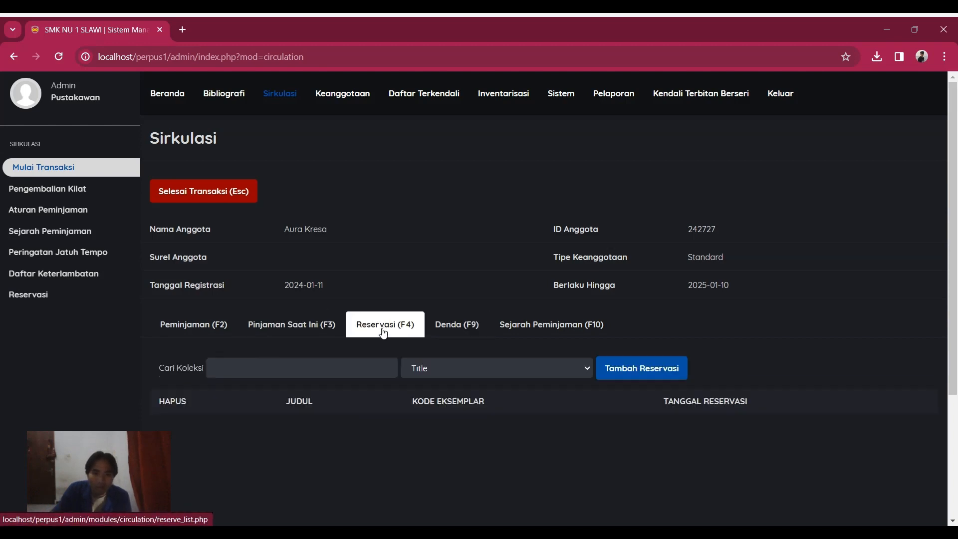
{"action": "left_click", "coordinate": [323, 328]}
{"action": "left_click", "coordinate": [431, 325]}
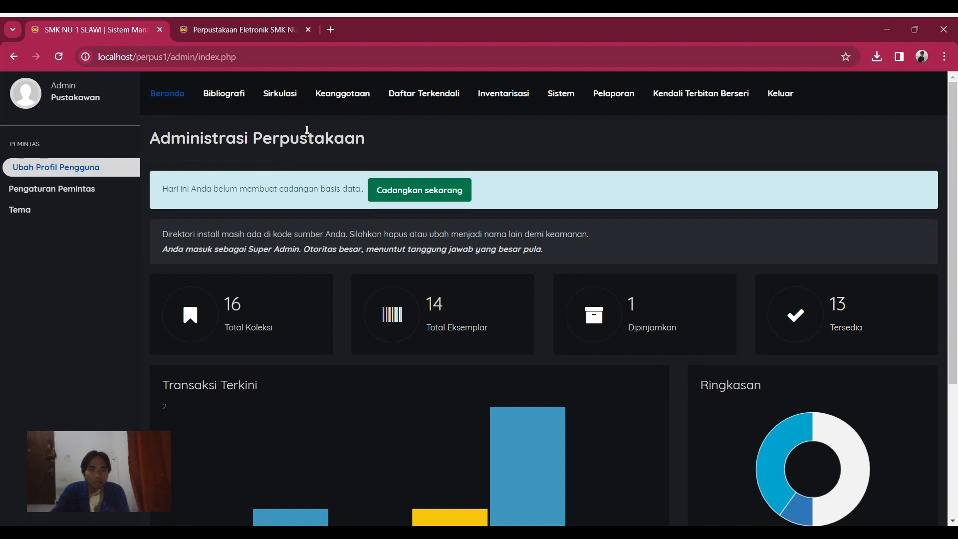
Step: Return the member's borrowed copy 0001 through Sirkulasi and confirm
{"action": "left_click", "coordinate": [286, 107]}
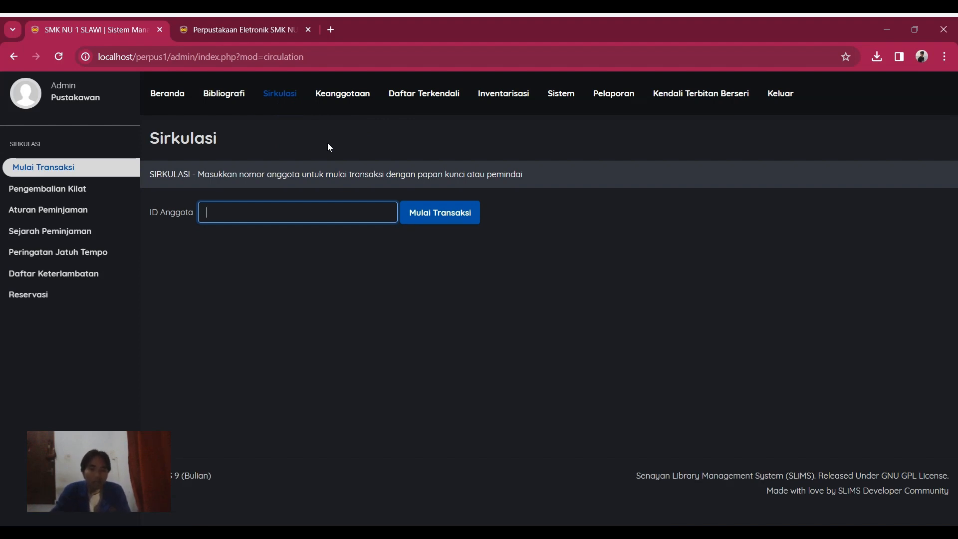
{"action": "type", "text": "242727"}
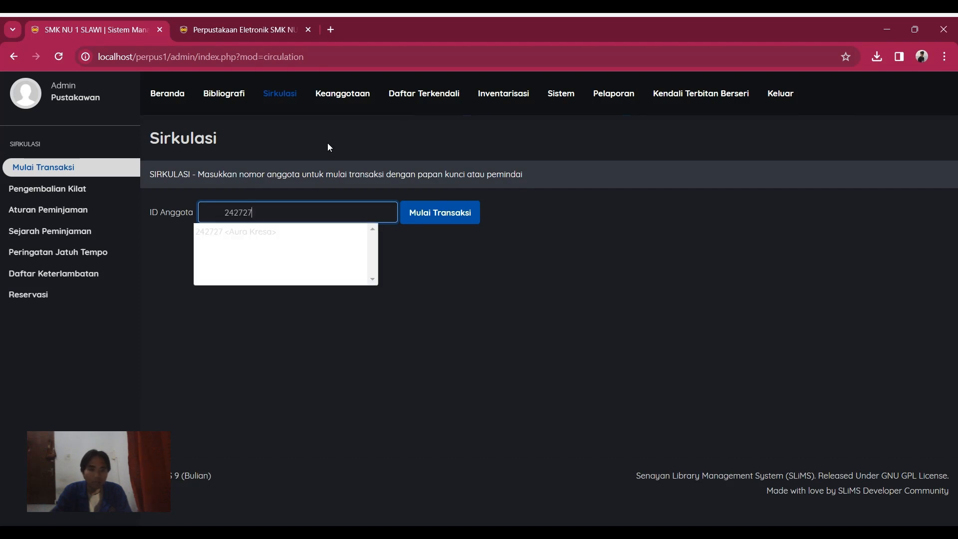
{"action": "left_click", "coordinate": [432, 218]}
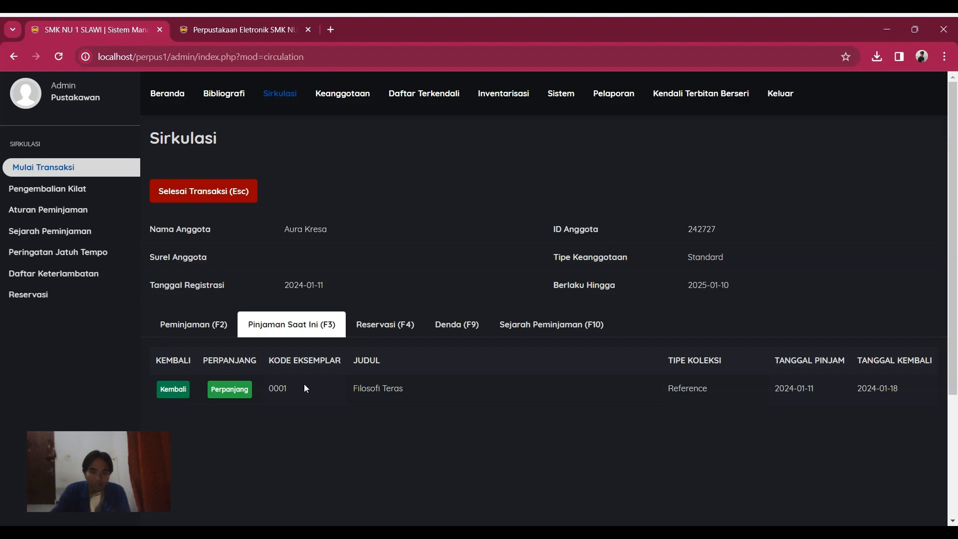
{"action": "left_click", "coordinate": [173, 389]}
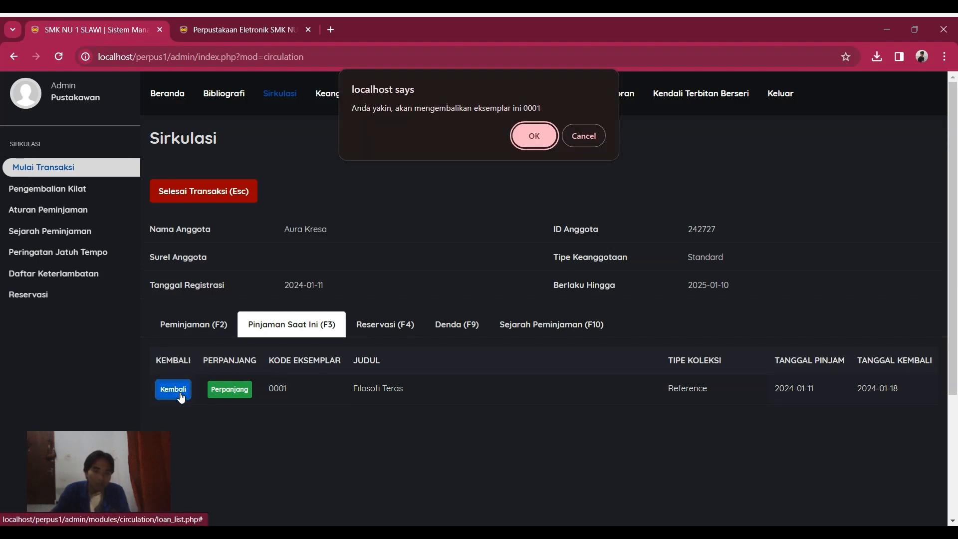
{"action": "left_click", "coordinate": [533, 139]}
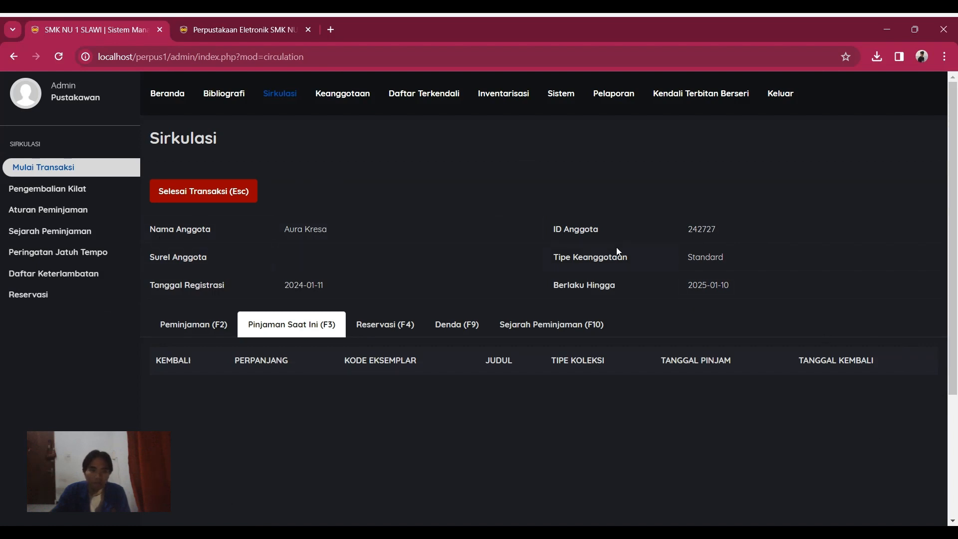
Step: Open the SMK NU 1 SLAWI OPAC homepage via Beranda and close the duplicate tab
{"action": "left_click", "coordinate": [169, 95]}
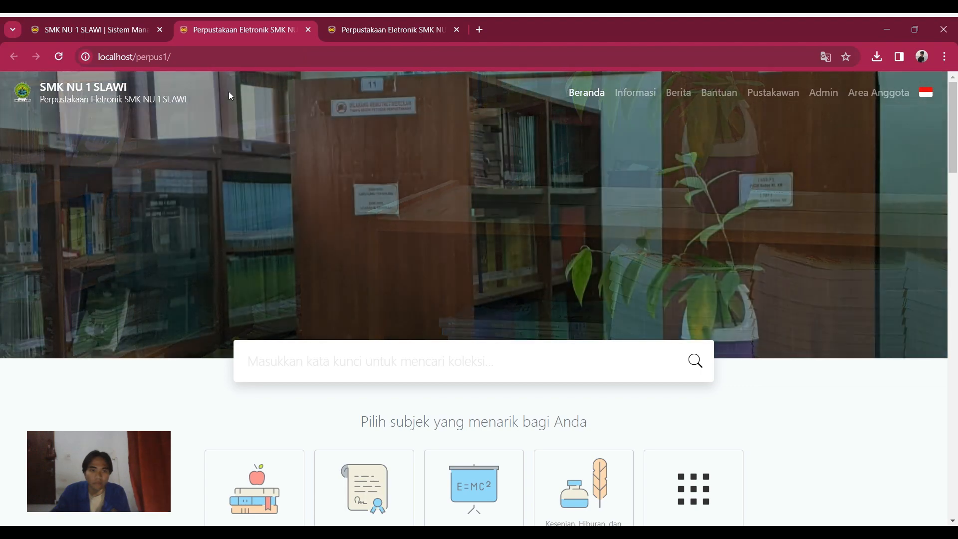
{"action": "left_click", "coordinate": [308, 30]}
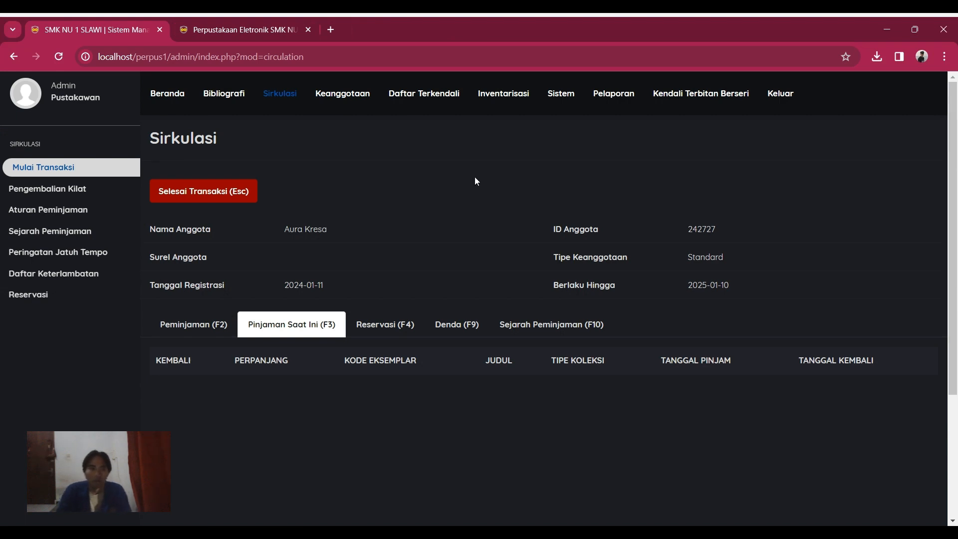
{"action": "left_click", "coordinate": [244, 29]}
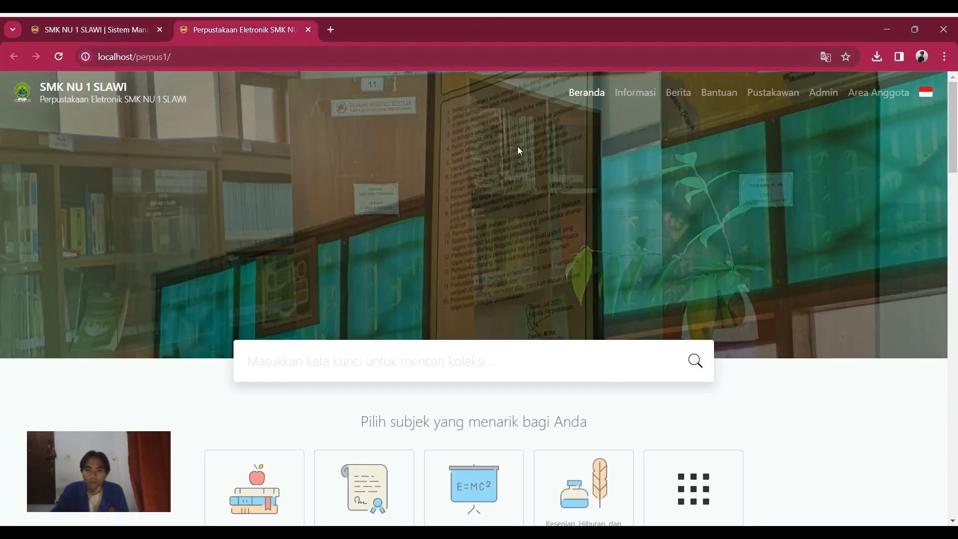
Step: Scroll through the OPAC homepage and return to the top
{"action": "scroll", "coordinate": [583, 225], "scroll_direction": "down", "scroll_amount": 2}
{"action": "scroll", "coordinate": [582, 239], "scroll_direction": "up", "scroll_amount": 2}
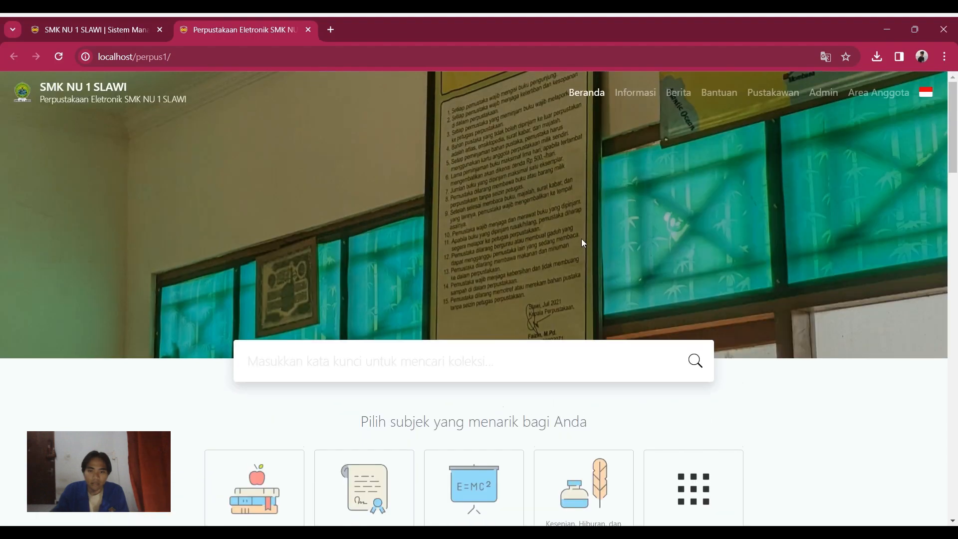
{"action": "scroll", "coordinate": [519, 227], "scroll_direction": "down", "scroll_amount": 5}
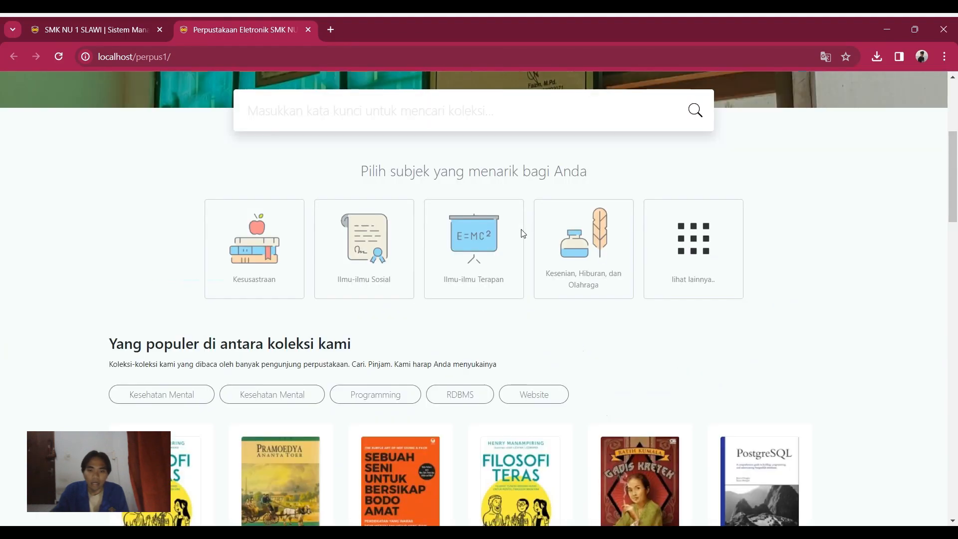
{"action": "scroll", "coordinate": [532, 231], "scroll_direction": "up", "scroll_amount": 3}
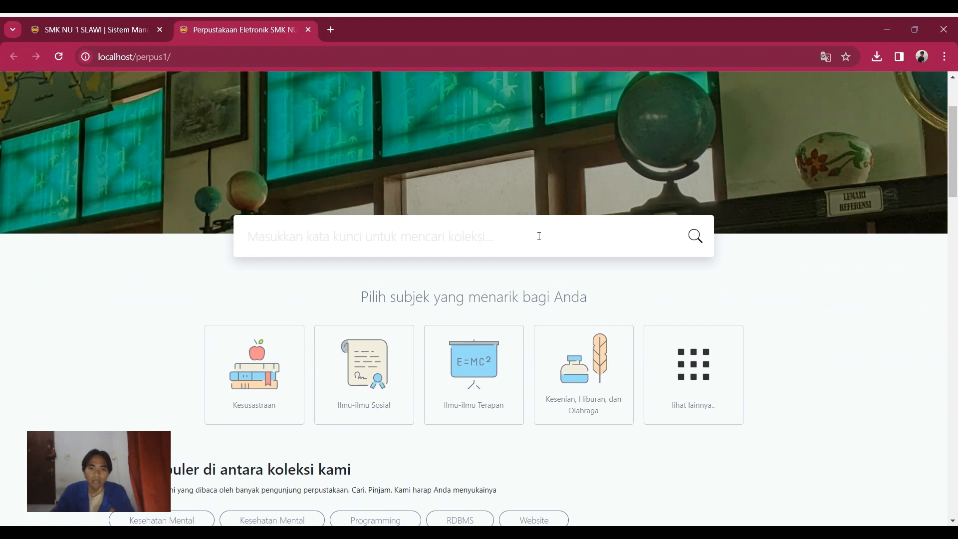
{"action": "scroll", "coordinate": [539, 235], "scroll_direction": "up", "scroll_amount": 2}
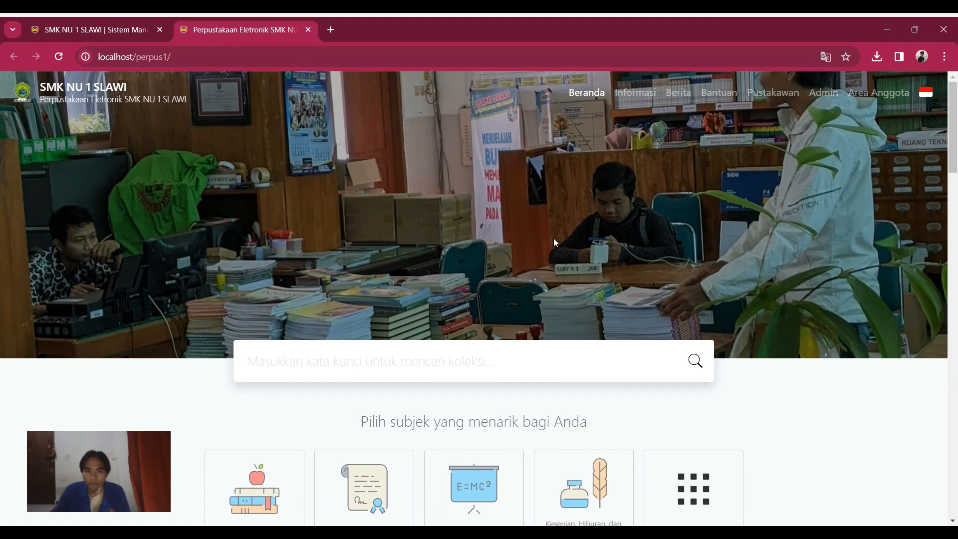
{"action": "scroll", "coordinate": [595, 248], "scroll_direction": "down", "scroll_amount": 8}
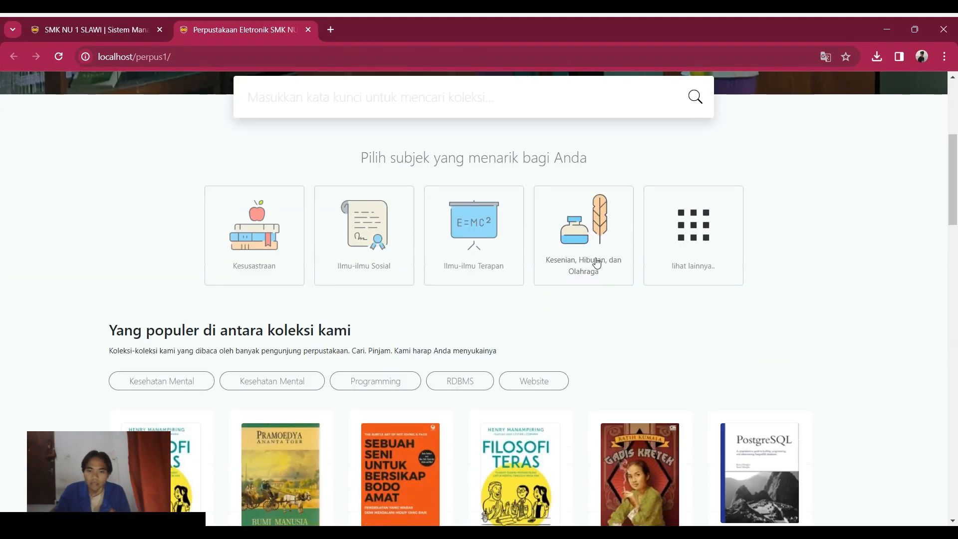
{"action": "scroll", "coordinate": [598, 267], "scroll_direction": "down", "scroll_amount": 10}
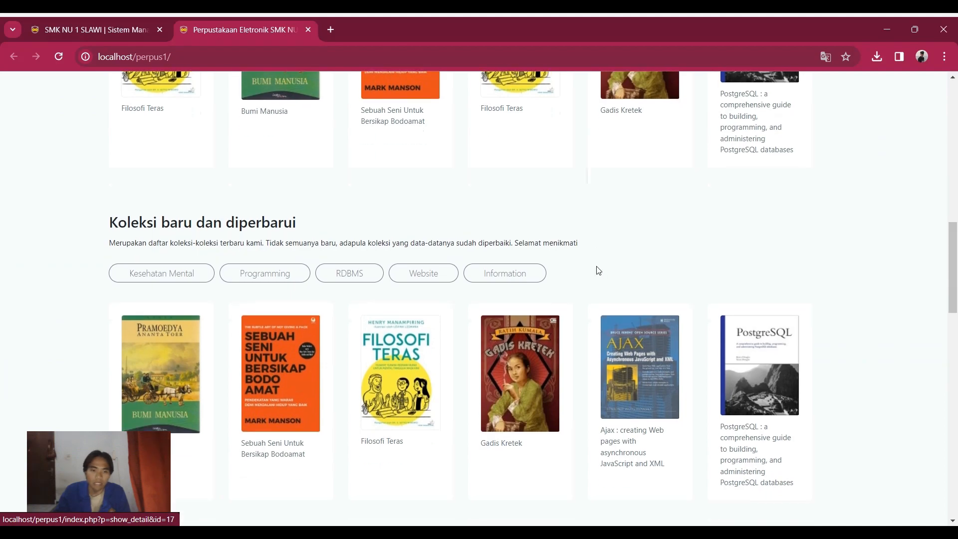
{"action": "scroll", "coordinate": [597, 271], "scroll_direction": "down", "scroll_amount": 10}
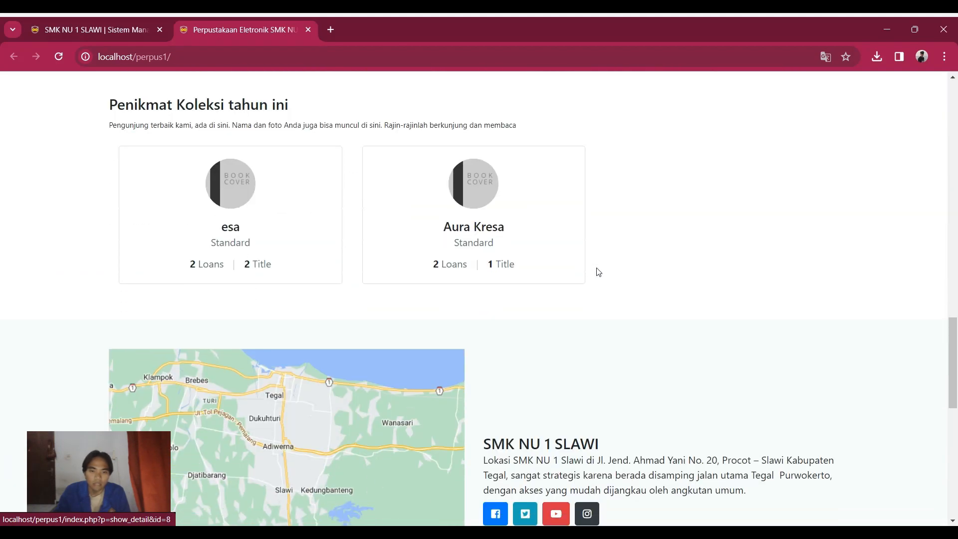
{"action": "scroll", "coordinate": [597, 269], "scroll_direction": "down", "scroll_amount": 5}
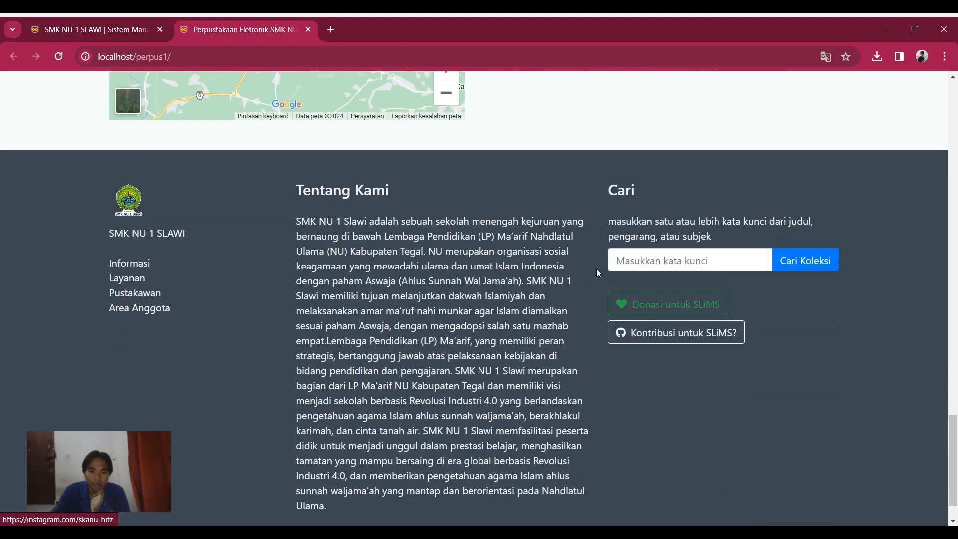
{"action": "scroll", "coordinate": [597, 269], "scroll_direction": "up", "scroll_amount": 5}
{"action": "scroll", "coordinate": [598, 272], "scroll_direction": "up", "scroll_amount": 15}
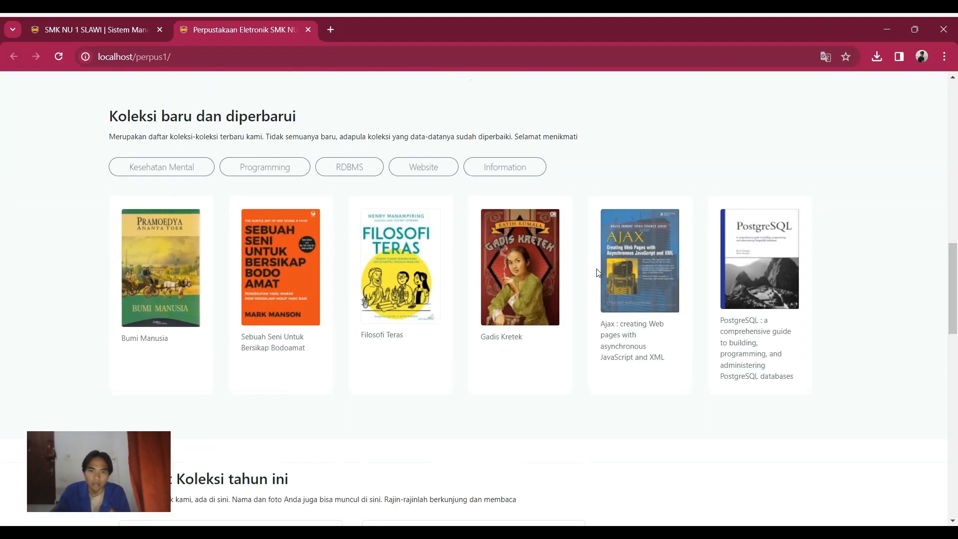
{"action": "scroll", "coordinate": [598, 274], "scroll_direction": "up", "scroll_amount": 10}
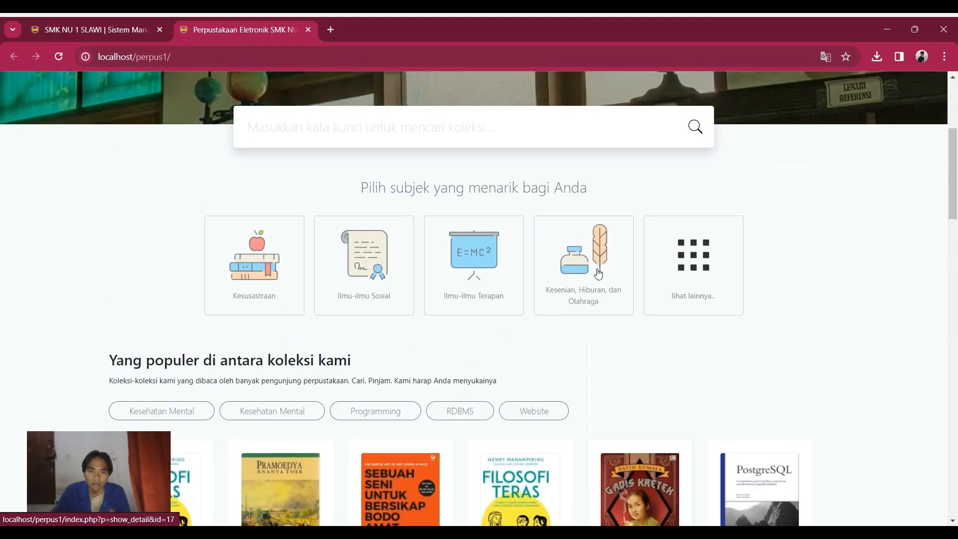
{"action": "scroll", "coordinate": [598, 273], "scroll_direction": "up", "scroll_amount": 2}
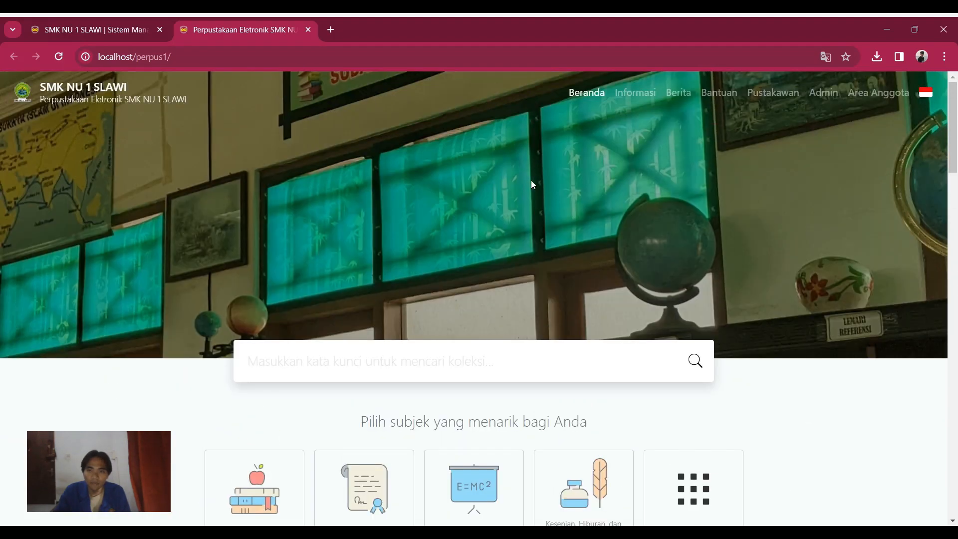
Step: Reload the library homepage and scroll down to the collection search box
{"action": "left_click", "coordinate": [590, 96]}
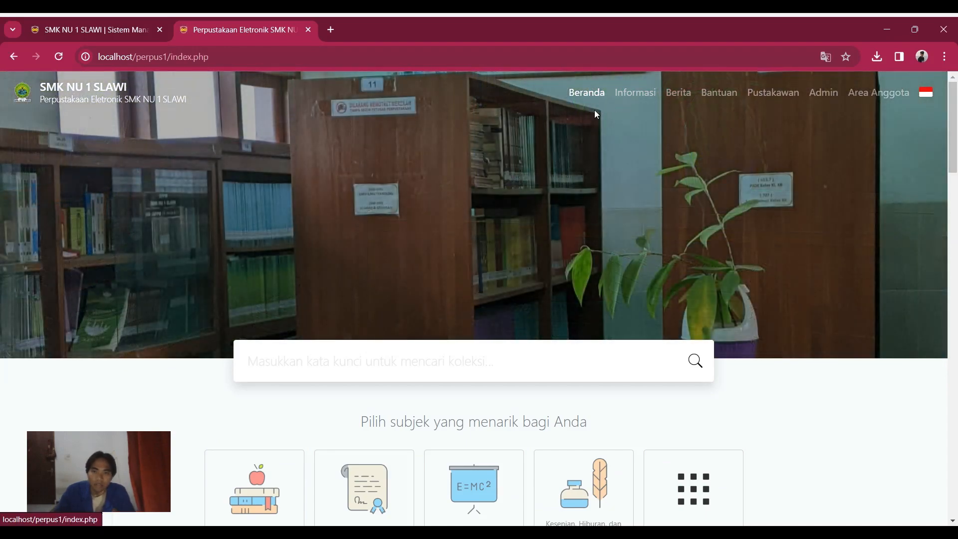
{"action": "scroll", "coordinate": [600, 225], "scroll_direction": "down", "scroll_amount": 5}
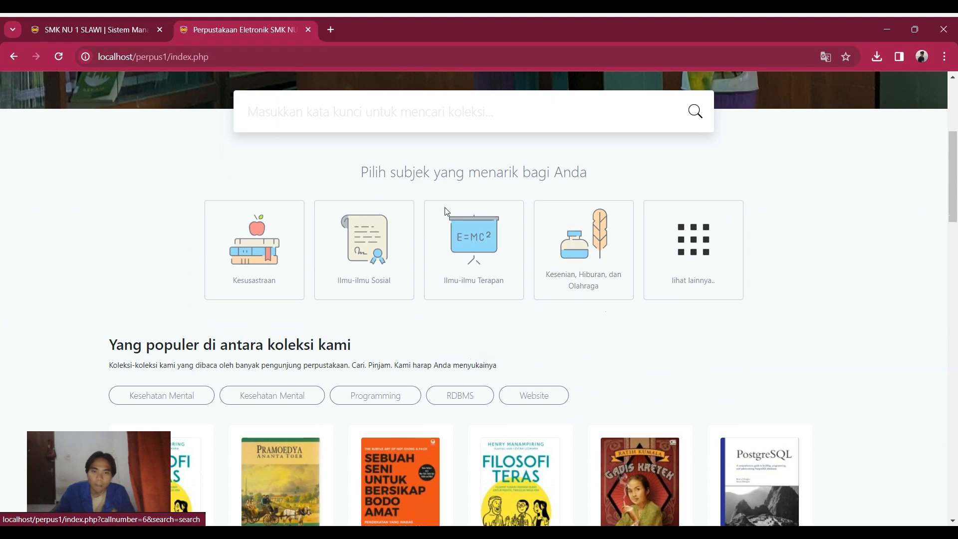
{"action": "scroll", "coordinate": [581, 205], "scroll_direction": "up", "scroll_amount": 4}
{"action": "scroll", "coordinate": [451, 265], "scroll_direction": "down", "scroll_amount": 1}
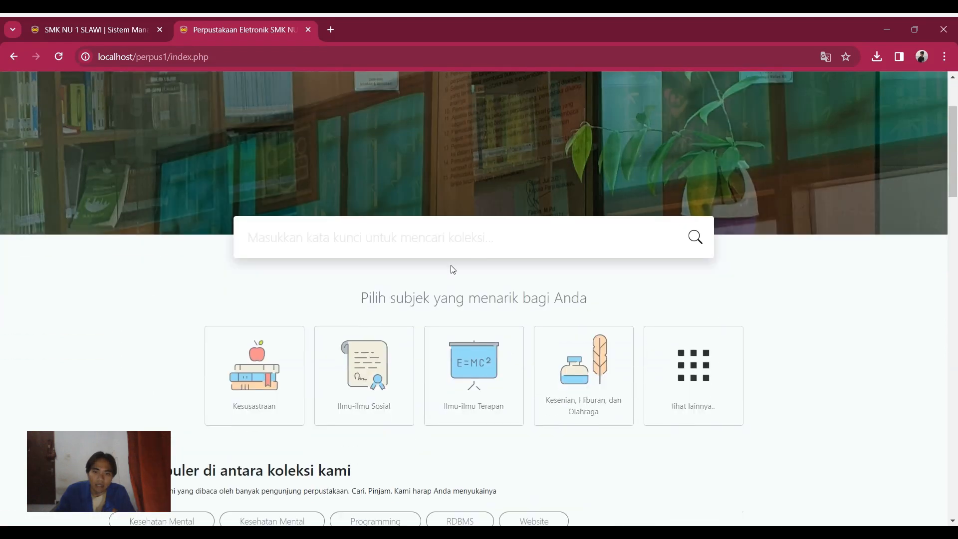
Step: Search the library collection for 'filosofi teras'
{"action": "left_click", "coordinate": [359, 241]}
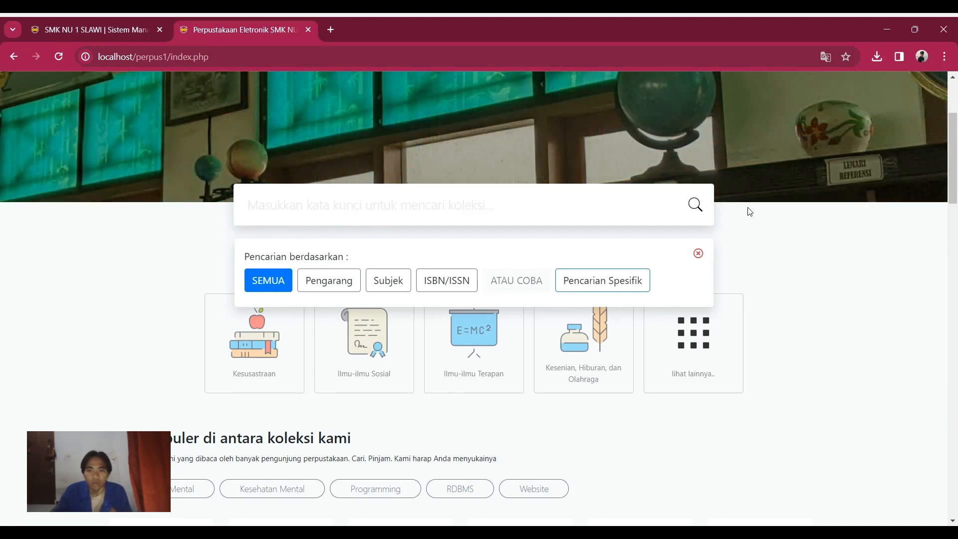
{"action": "type", "text": "fo"}
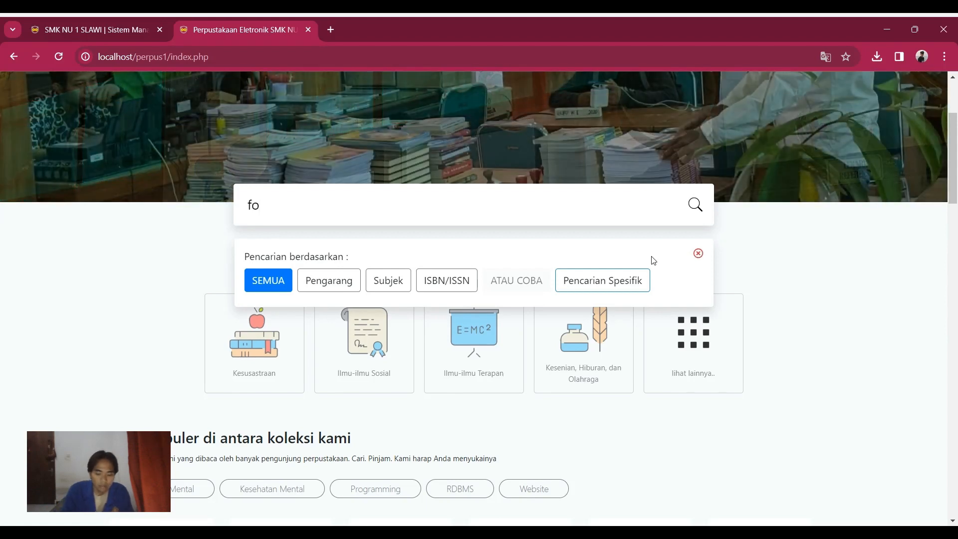
{"action": "key", "text": "BackSpace"}
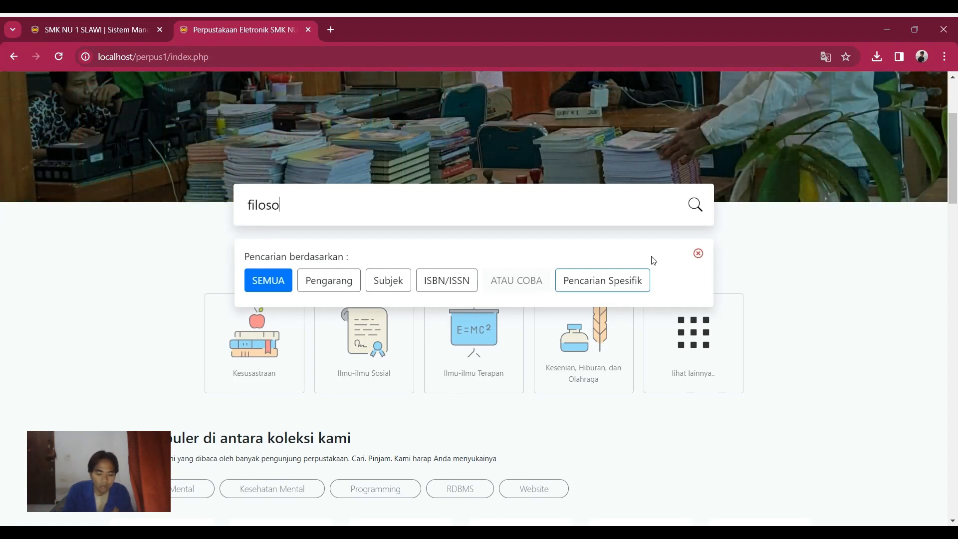
{"action": "type", "text": "ilosofi tera"}
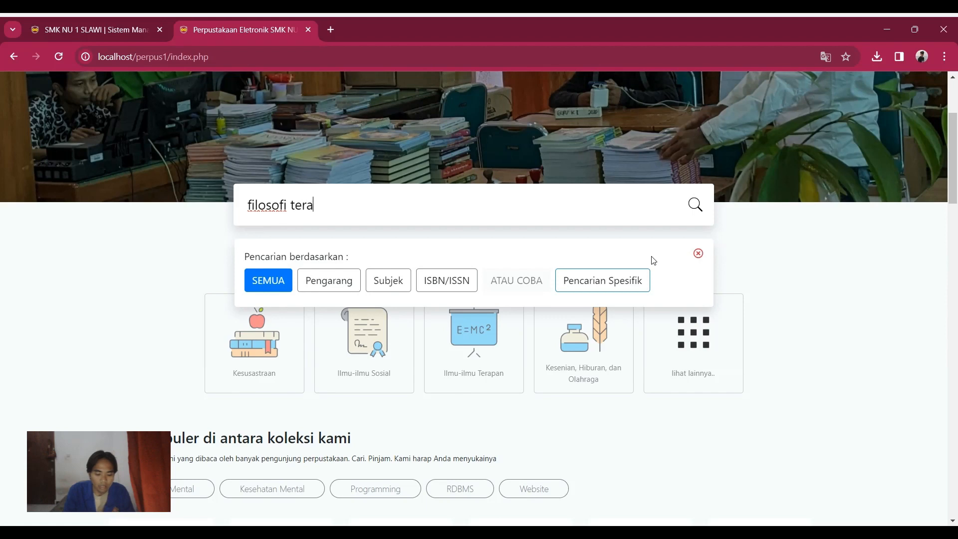
{"action": "type", "text": "s"}
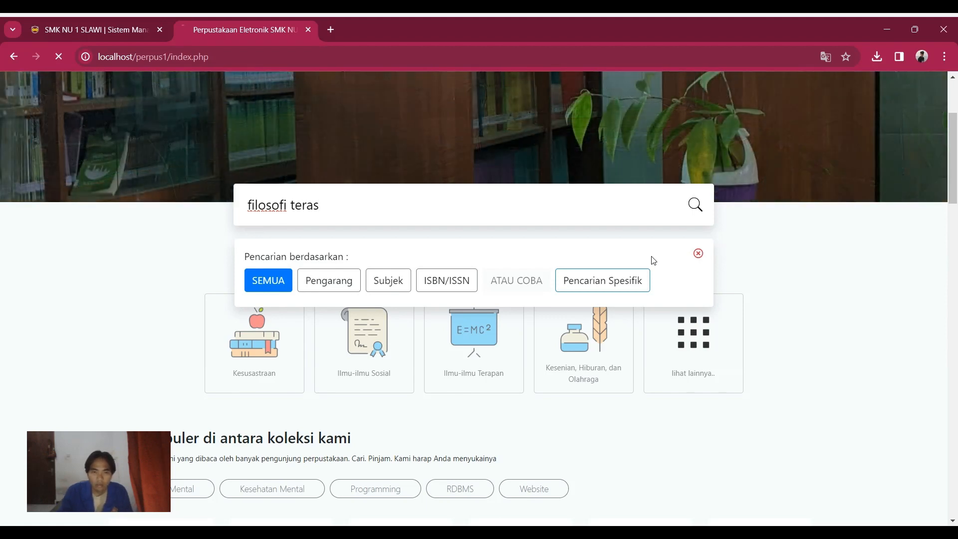
{"action": "key", "text": "Return"}
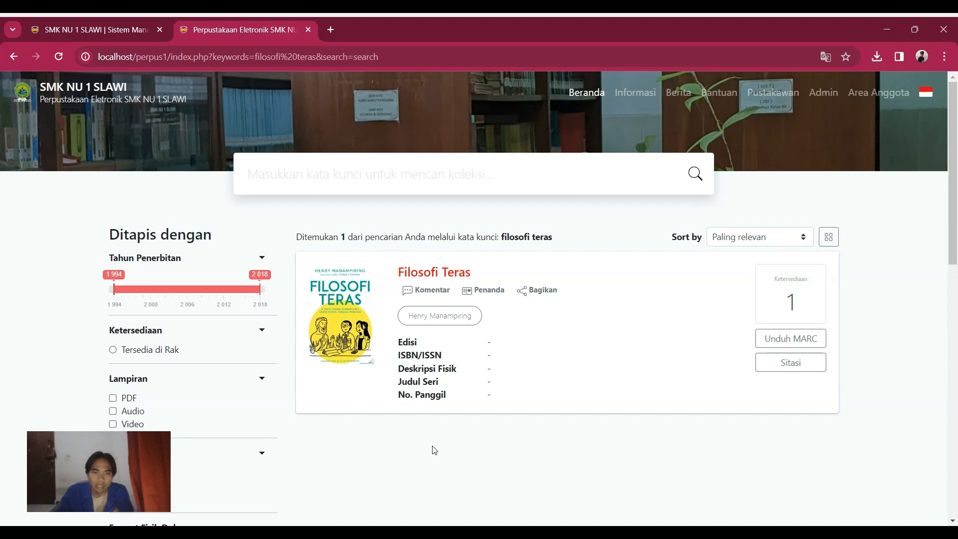
Step: Go back from the search results to the OPAC home page and scroll through it
{"action": "left_click", "coordinate": [15, 57]}
{"action": "scroll", "coordinate": [251, 188], "scroll_direction": "down", "scroll_amount": 5}
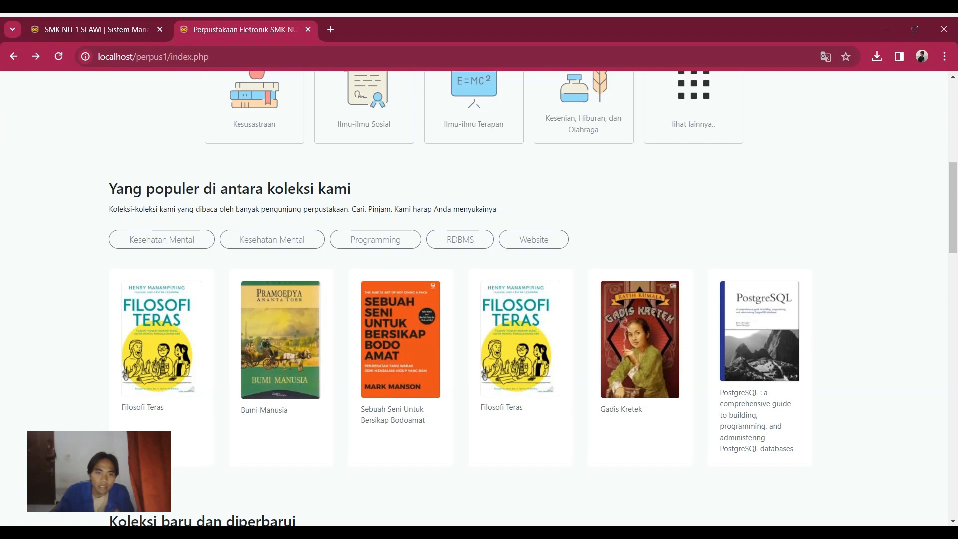
{"action": "scroll", "coordinate": [235, 306], "scroll_direction": "down", "scroll_amount": 6}
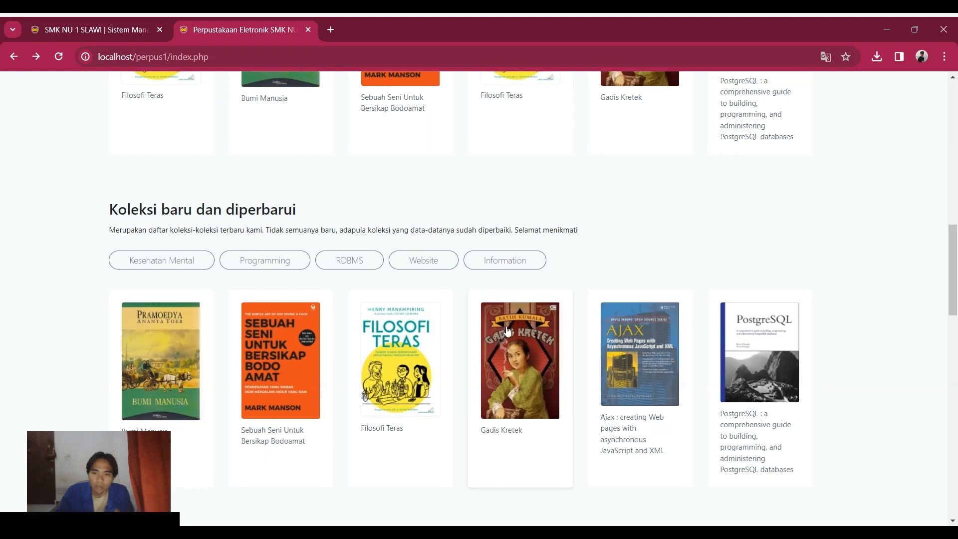
{"action": "scroll", "coordinate": [239, 379], "scroll_direction": "down", "scroll_amount": 6}
{"action": "scroll", "coordinate": [519, 383], "scroll_direction": "down", "scroll_amount": 5}
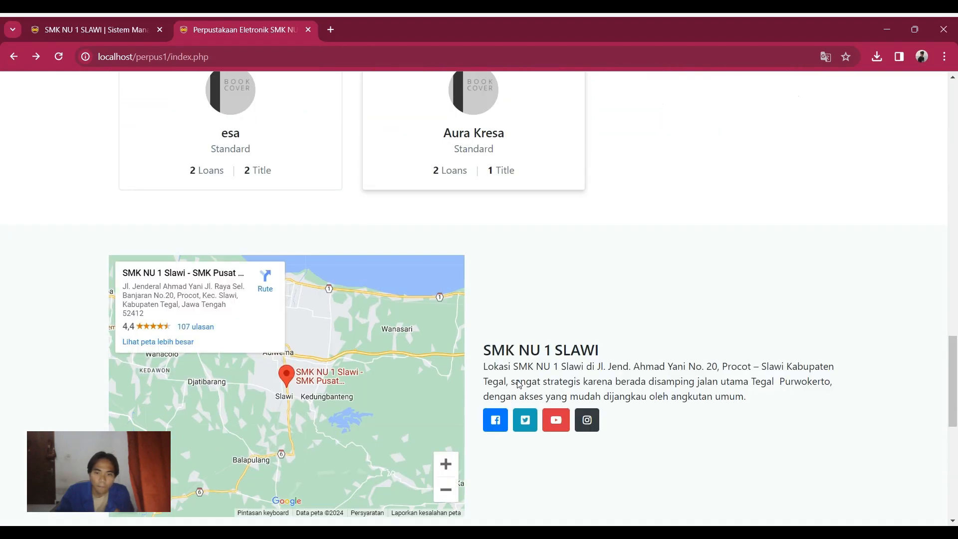
{"action": "scroll", "coordinate": [522, 379], "scroll_direction": "up", "scroll_amount": 20}
{"action": "scroll", "coordinate": [525, 379], "scroll_direction": "up", "scroll_amount": 3}
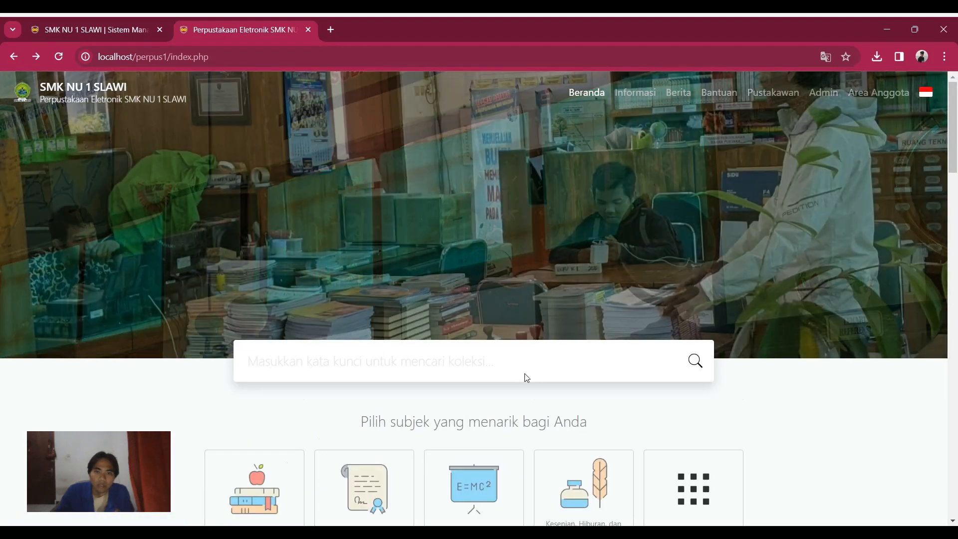
Step: Read through the library's Informasi page, then open the Berita news page
{"action": "left_click", "coordinate": [642, 95]}
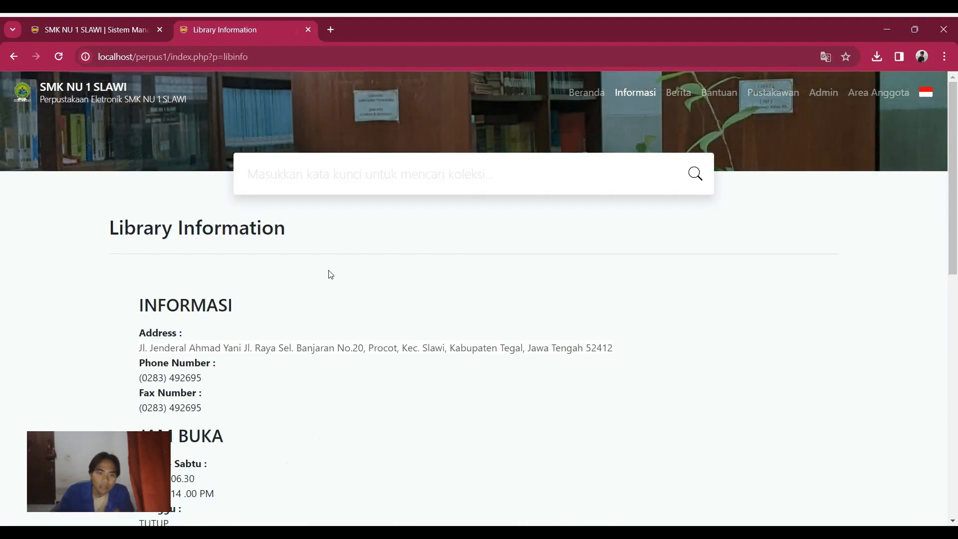
{"action": "scroll", "coordinate": [181, 322], "scroll_direction": "down", "scroll_amount": 2}
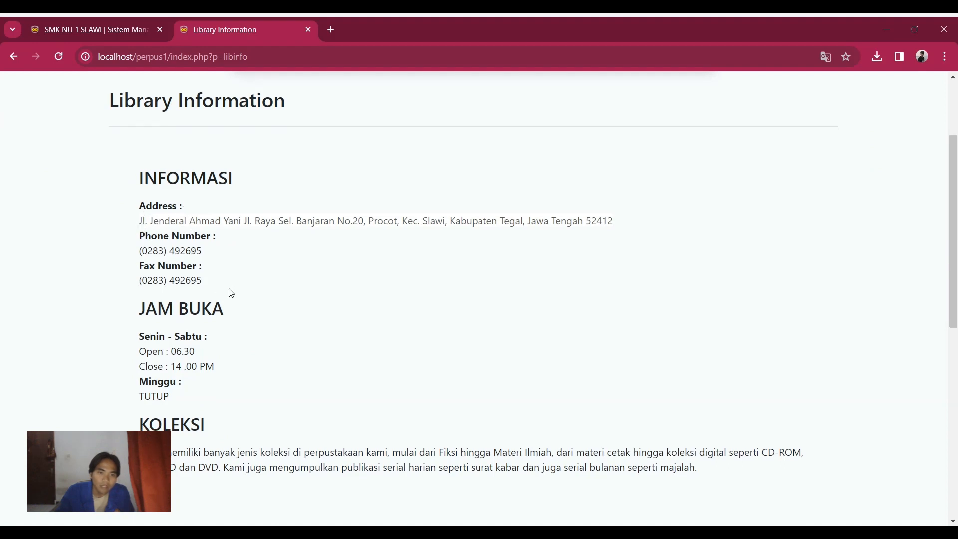
{"action": "scroll", "coordinate": [231, 292], "scroll_direction": "down", "scroll_amount": 1}
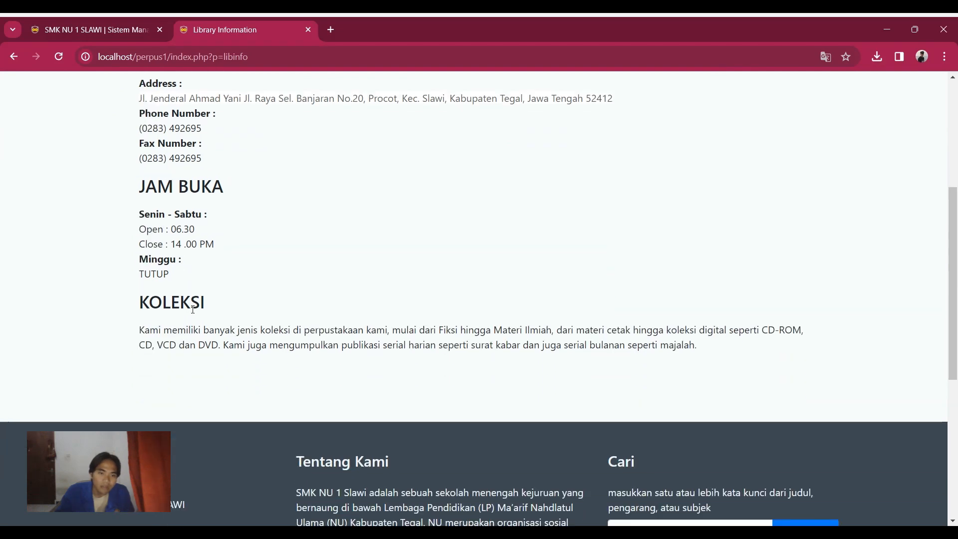
{"action": "scroll", "coordinate": [195, 310], "scroll_direction": "down", "scroll_amount": 2}
{"action": "scroll", "coordinate": [197, 309], "scroll_direction": "up", "scroll_amount": 3}
{"action": "scroll", "coordinate": [198, 307], "scroll_direction": "down", "scroll_amount": 5}
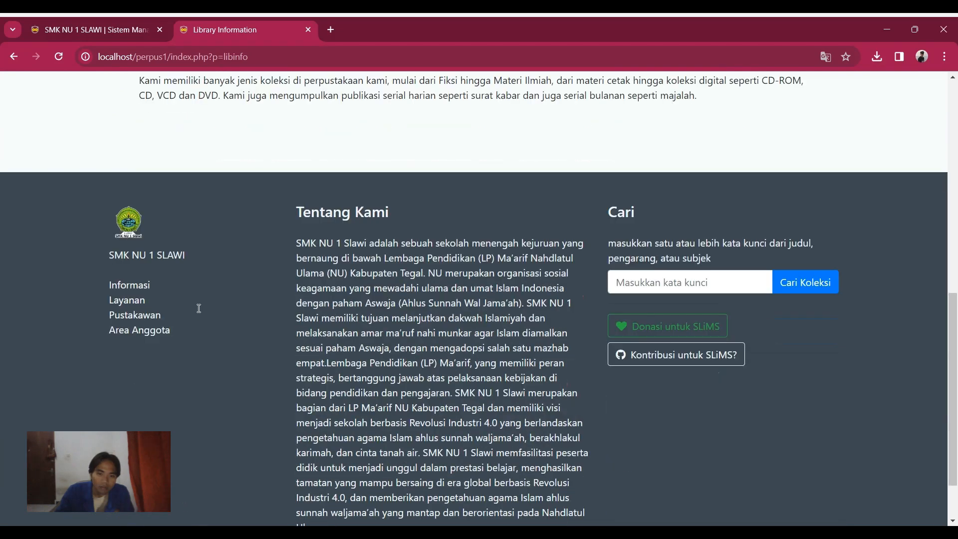
{"action": "scroll", "coordinate": [197, 307], "scroll_direction": "up", "scroll_amount": 10}
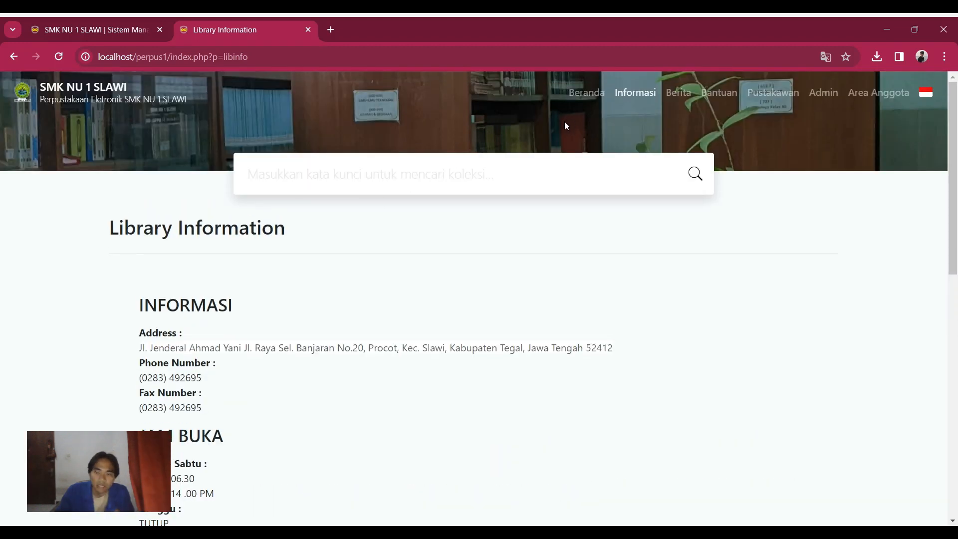
{"action": "left_click", "coordinate": [679, 100]}
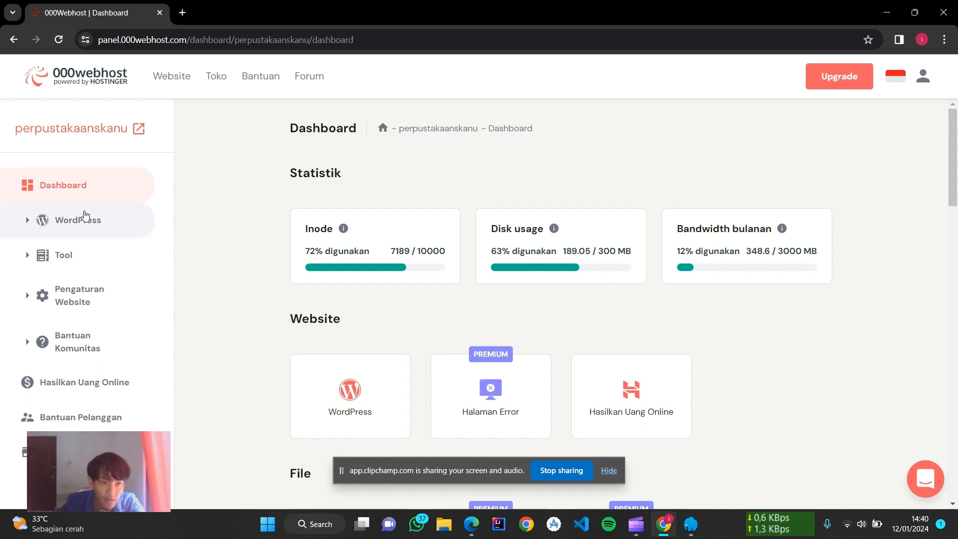
Step: Open the 000webhost File Manager from the Tool sidebar in a new tab
{"action": "left_click", "coordinate": [82, 272]}
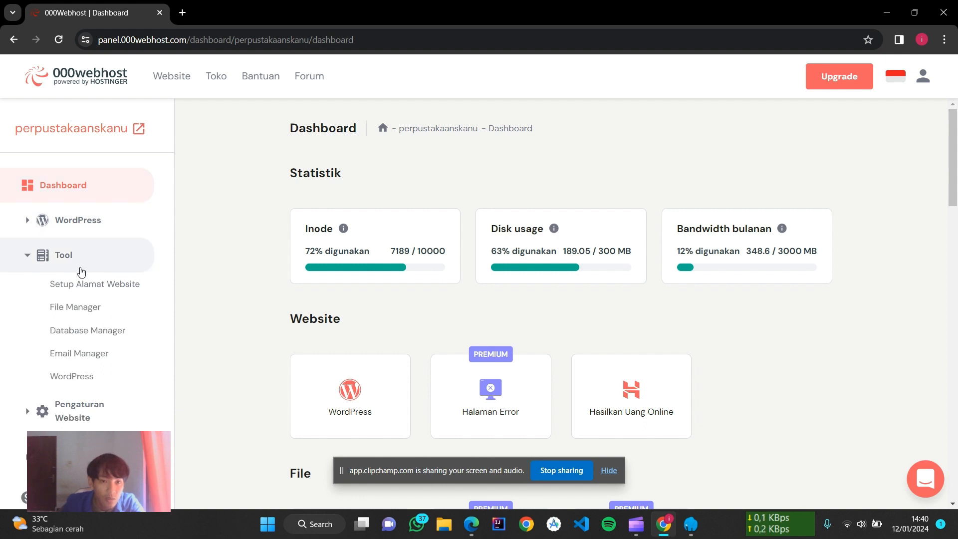
{"action": "right_click", "coordinate": [94, 309]}
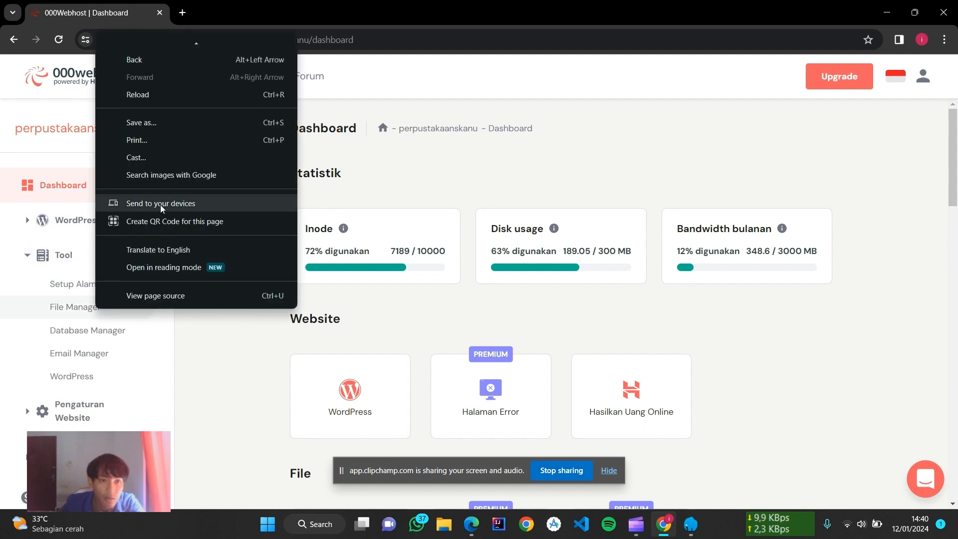
{"action": "scroll", "coordinate": [172, 241], "scroll_direction": "down", "scroll_amount": 1}
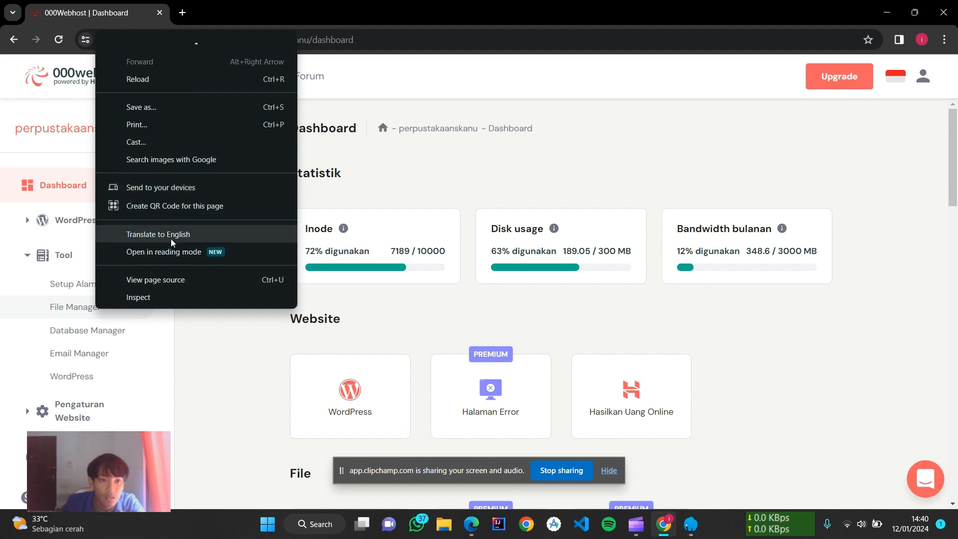
{"action": "scroll", "coordinate": [173, 243], "scroll_direction": "up", "scroll_amount": 2}
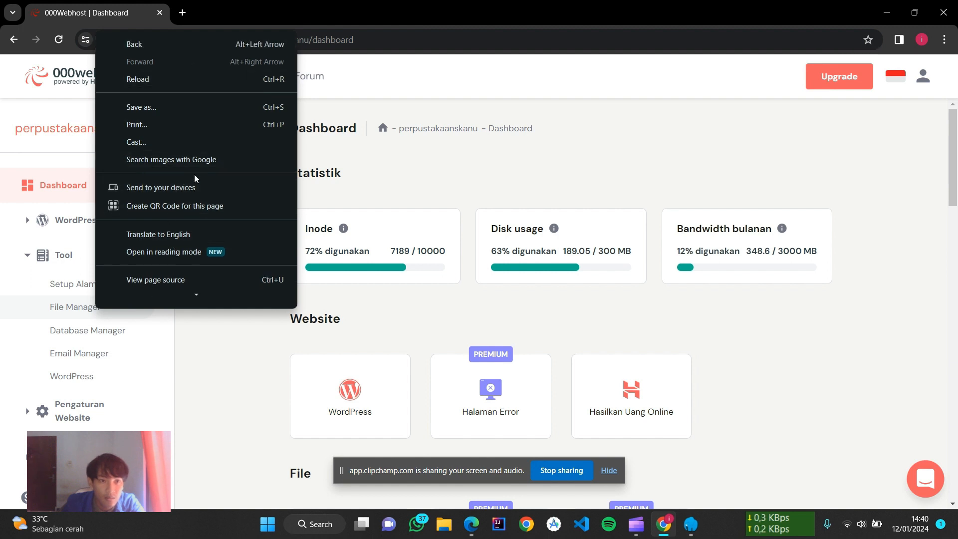
{"action": "left_click", "coordinate": [56, 312]}
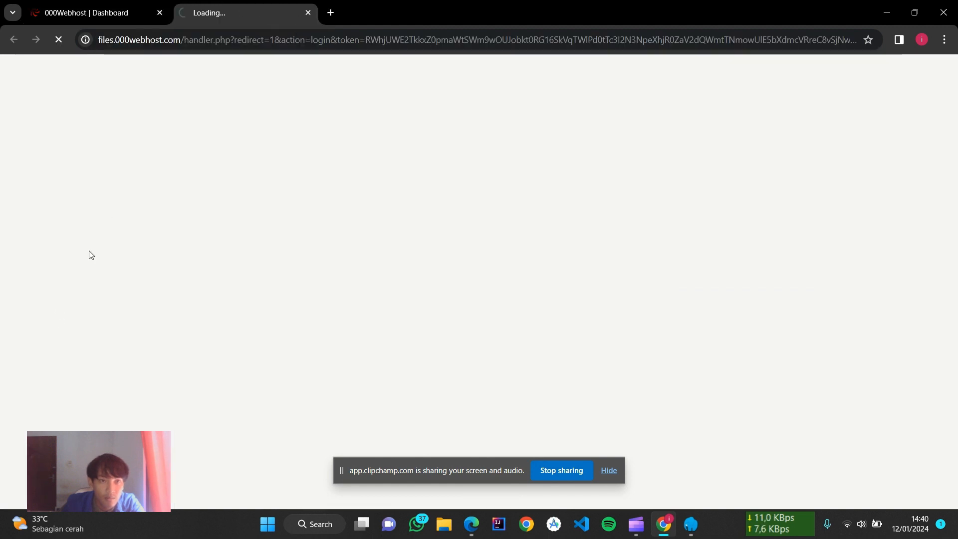
{"action": "left_click", "coordinate": [111, 22]}
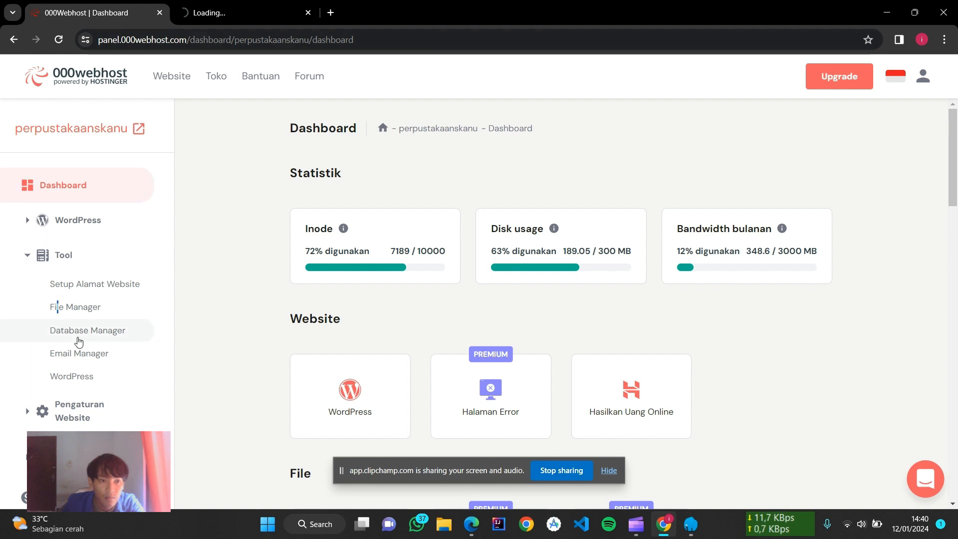
{"action": "left_click", "coordinate": [213, 7]}
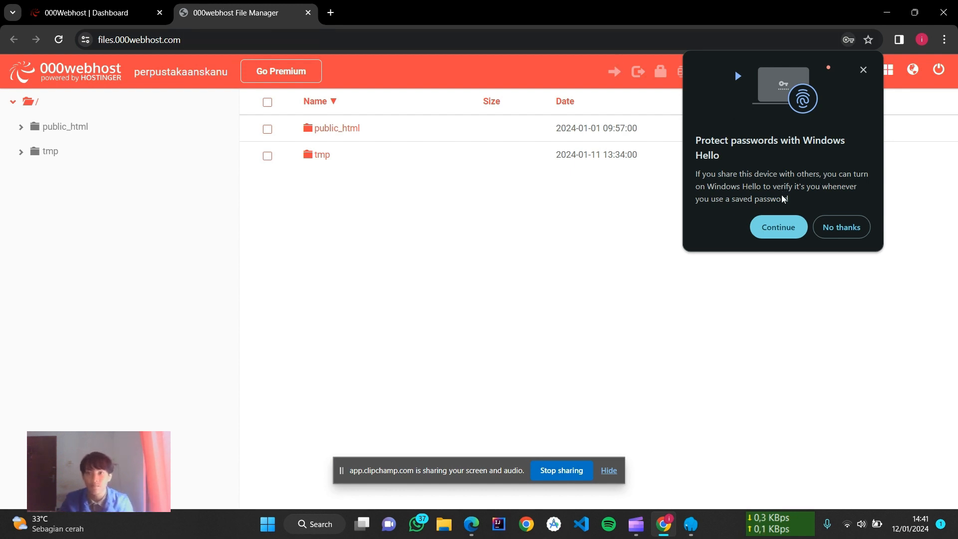
Step: Decline the Windows Hello password offer and open the public_html folder
{"action": "left_click", "coordinate": [843, 227]}
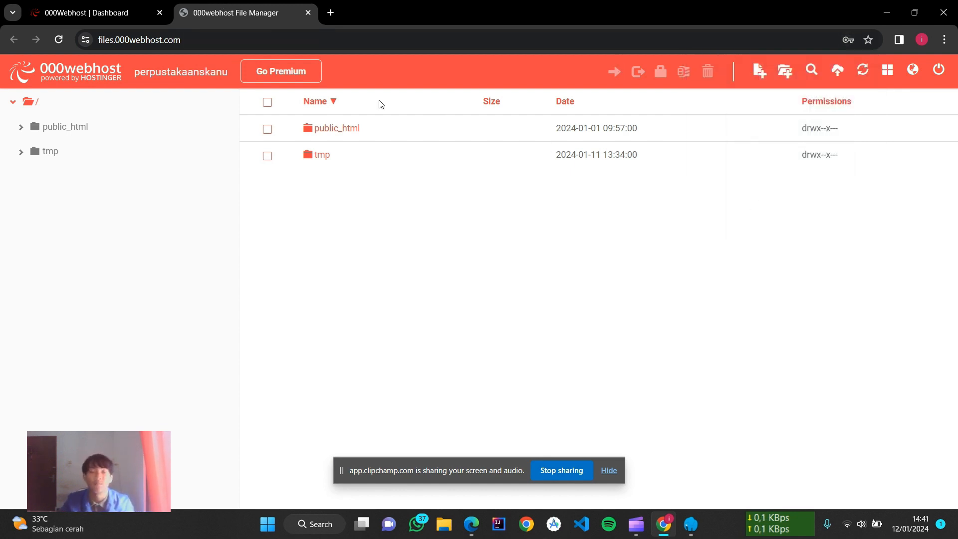
{"action": "double_click", "coordinate": [331, 128]}
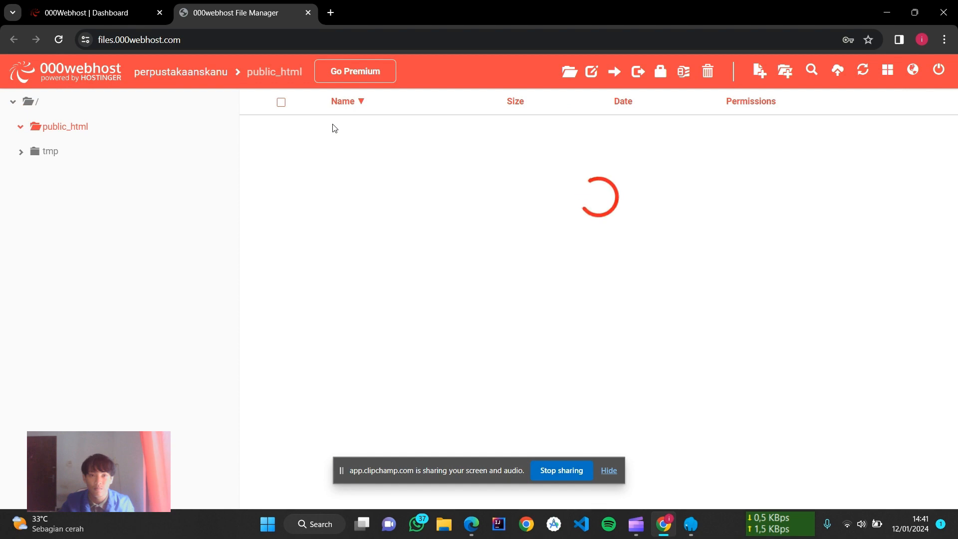
{"action": "scroll", "coordinate": [470, 259], "scroll_direction": "down", "scroll_amount": 9}
{"action": "scroll", "coordinate": [474, 319], "scroll_direction": "up", "scroll_amount": 9}
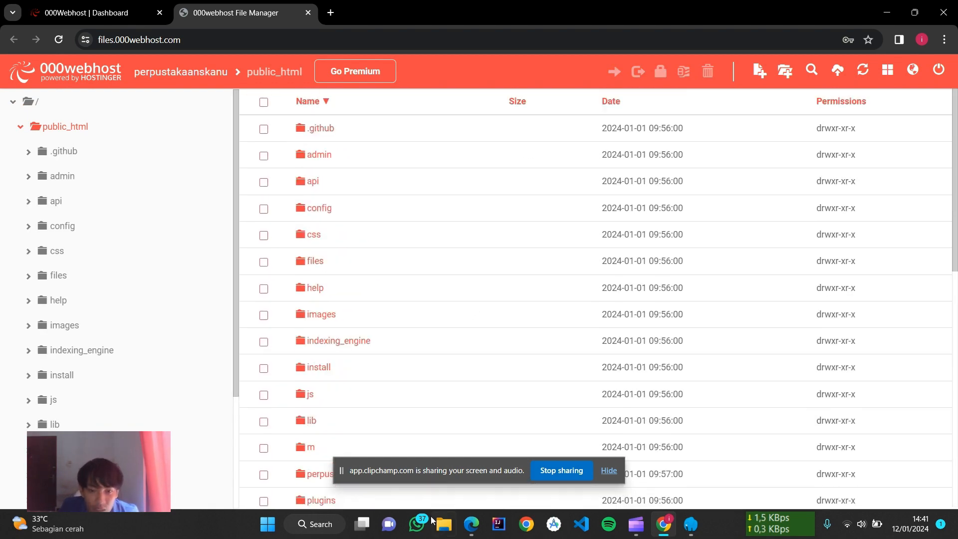
{"action": "left_click", "coordinate": [442, 530]}
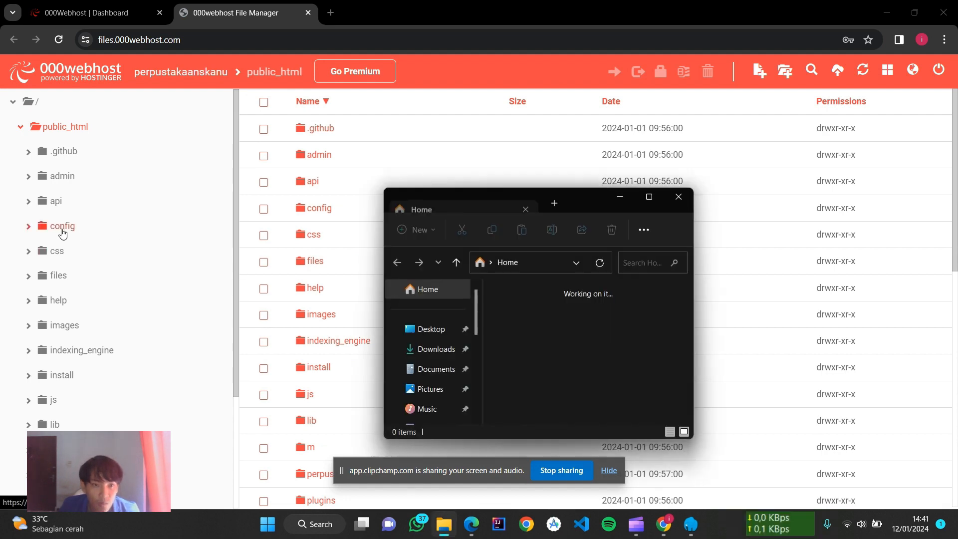
Step: Locate perpus1 in C:\laragon\www in a maximized Explorer, then open a new Chrome tab
{"action": "left_click", "coordinate": [649, 197]}
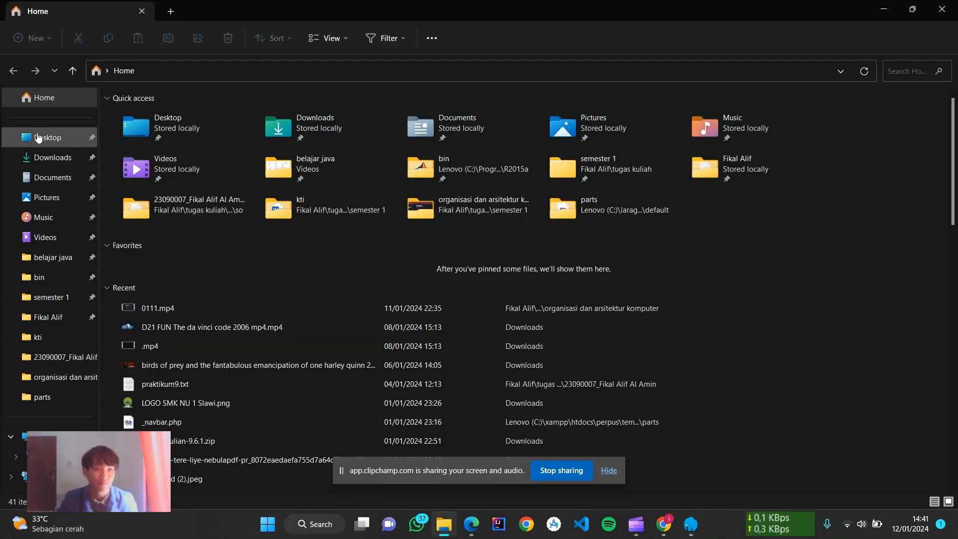
{"action": "left_click", "coordinate": [45, 151]}
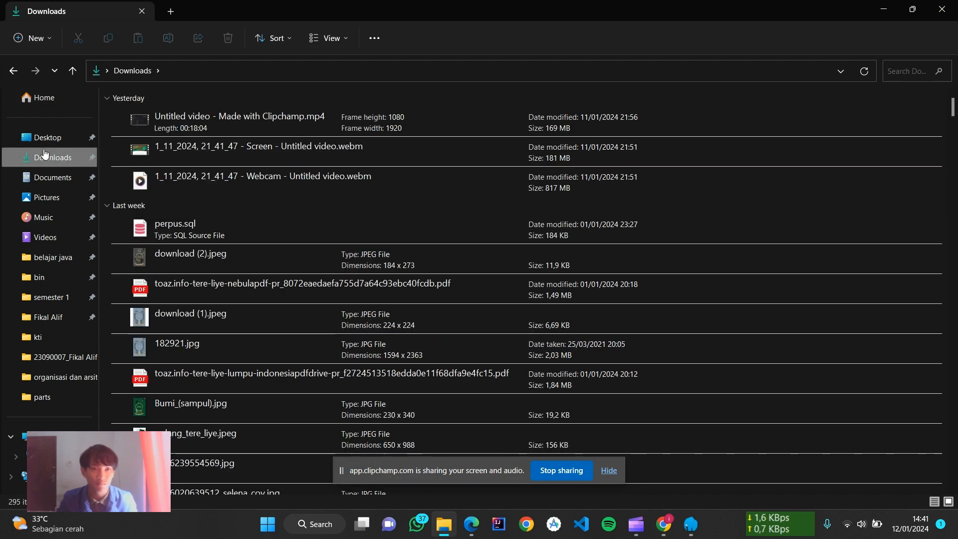
{"action": "left_click", "coordinate": [55, 456]}
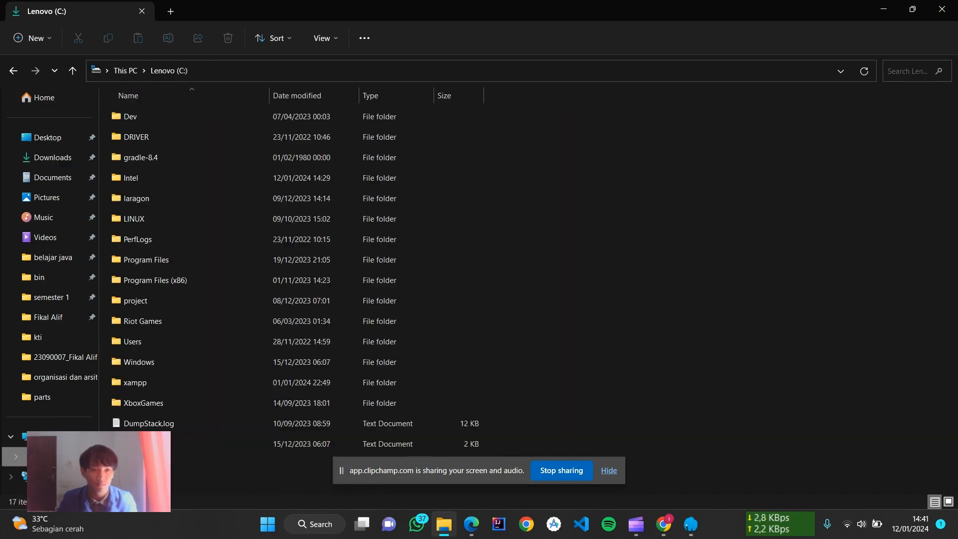
{"action": "double_click", "coordinate": [184, 197]}
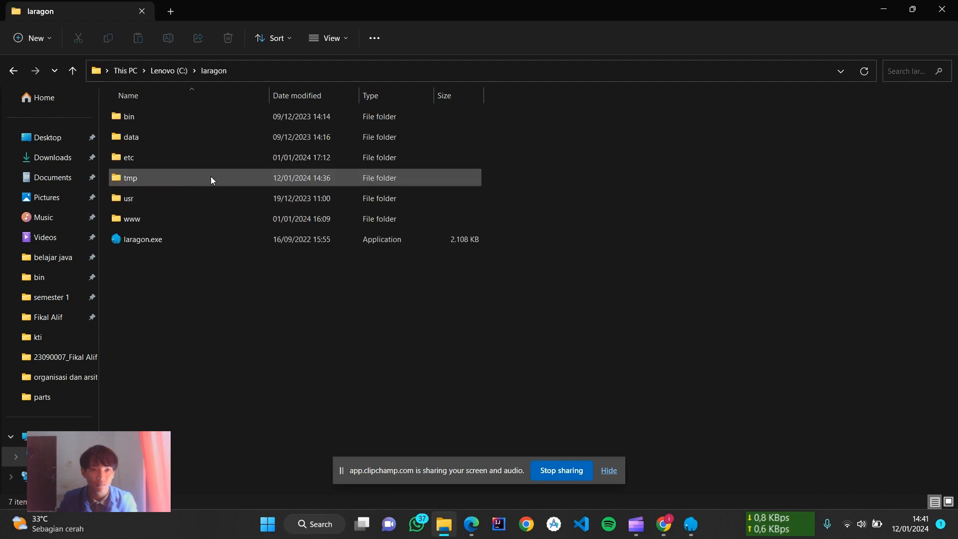
{"action": "double_click", "coordinate": [246, 219]}
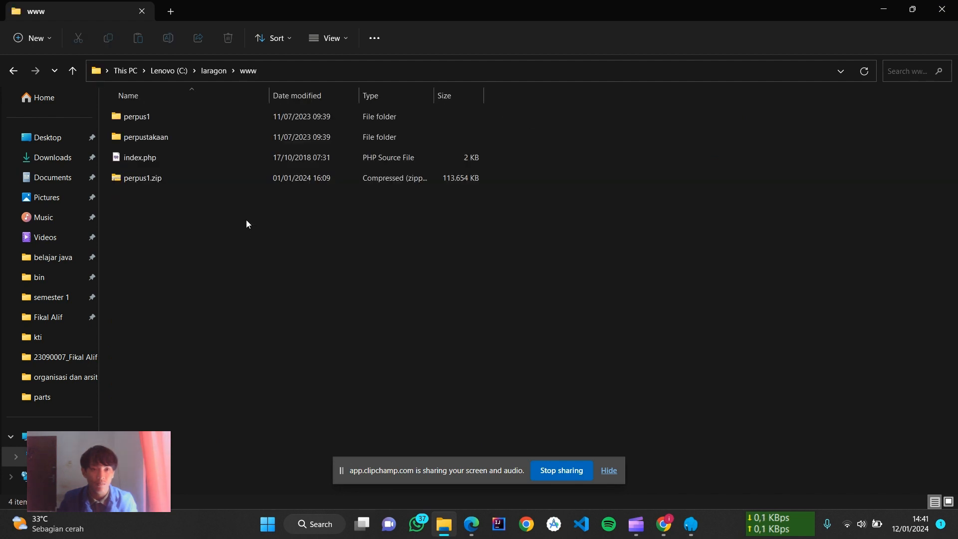
{"action": "left_click", "coordinate": [300, 114]}
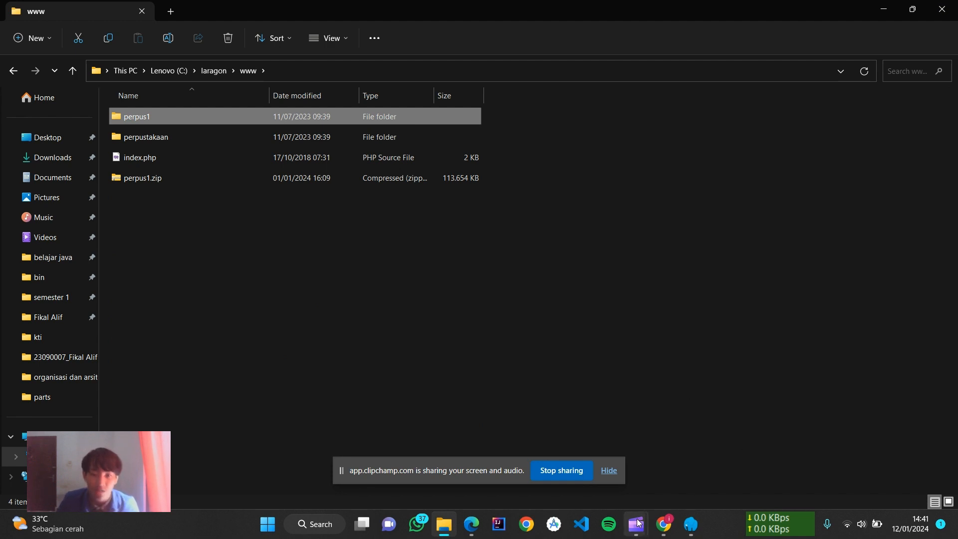
{"action": "left_click", "coordinate": [663, 524]}
{"action": "left_click", "coordinate": [331, 12]}
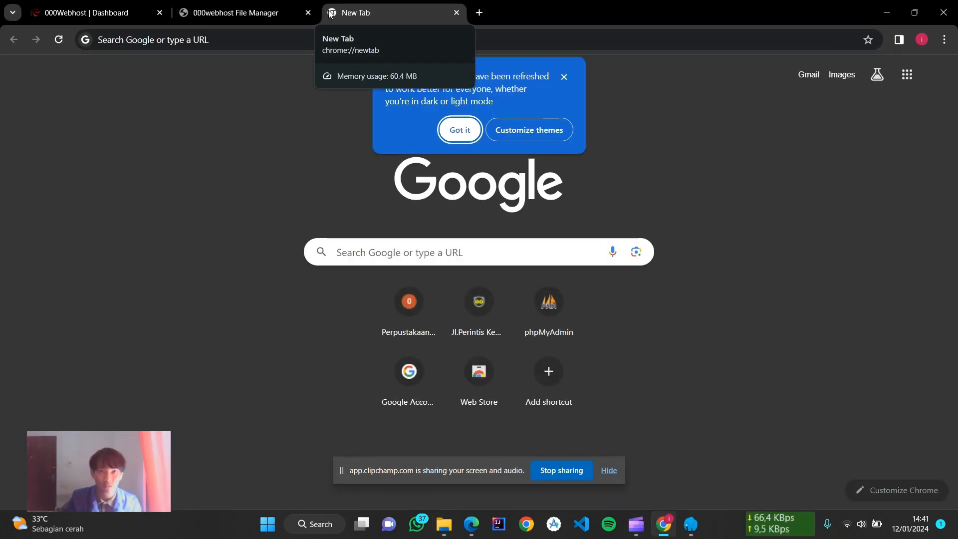
Step: Load localhost/perpus1 in the new browser tab
{"action": "left_click", "coordinate": [255, 41]}
{"action": "type", "text": "localhost/phpmyadmin"}
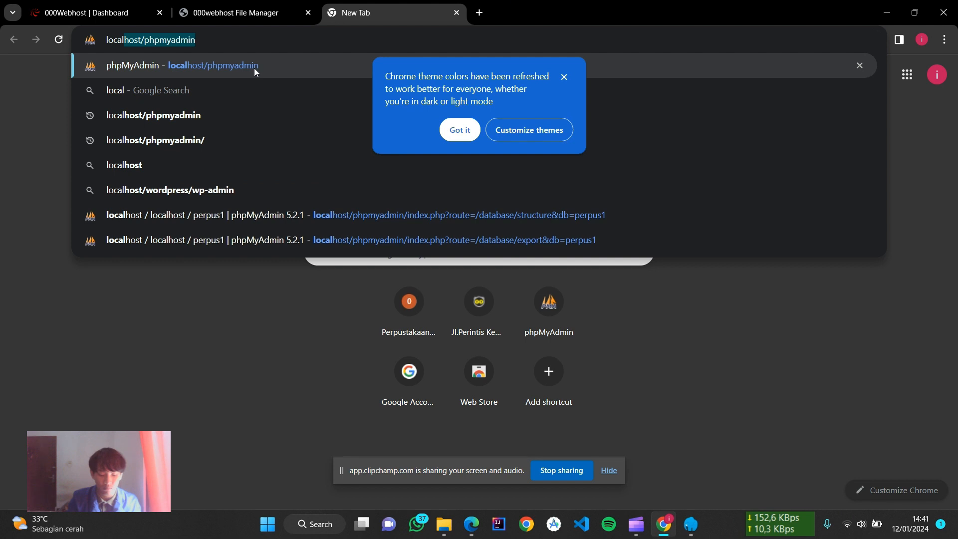
{"action": "key", "text": "Right"}
{"action": "key", "text": "BackSpace"}
{"action": "key", "text": "BackSpace"}
{"action": "key", "text": "BackSpace"}
{"action": "key", "text": "BackSpace"}
{"action": "key", "text": "BackSpace"}
{"action": "key", "text": "BackSpace"}
{"action": "key", "text": "BackSpace"}
{"action": "key", "text": "BackSpace"}
{"action": "key", "text": "BackSpace"}
{"action": "key", "text": "BackSpace"}
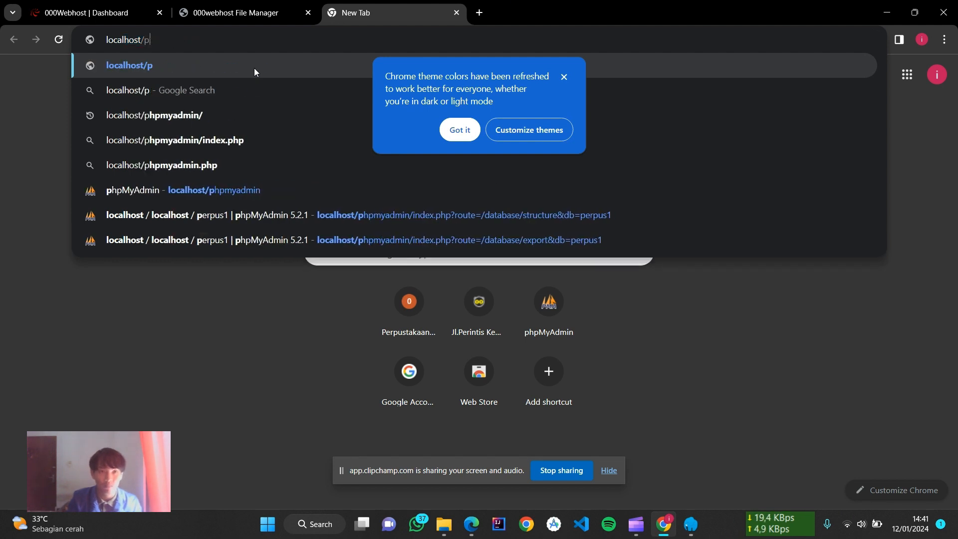
{"action": "type", "text": "perpus1"}
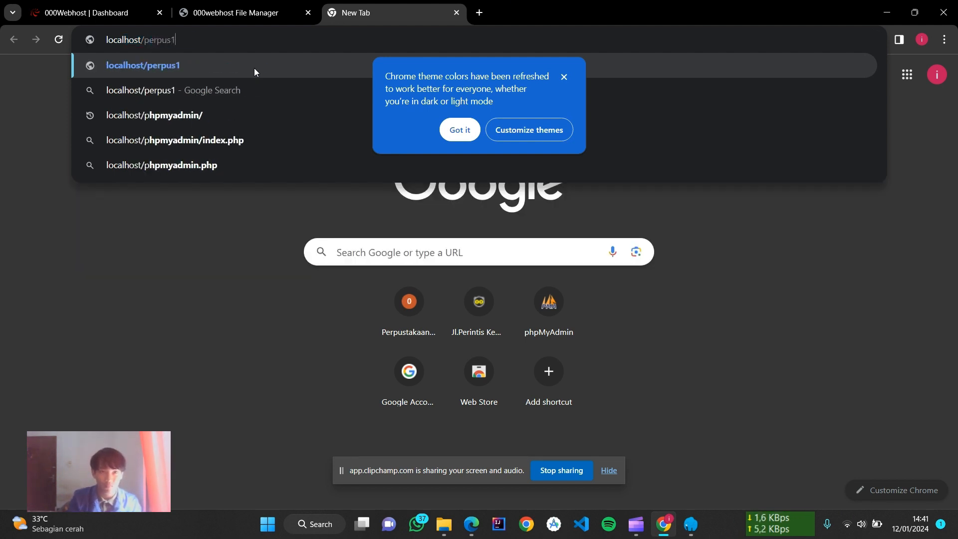
{"action": "key", "text": "Return"}
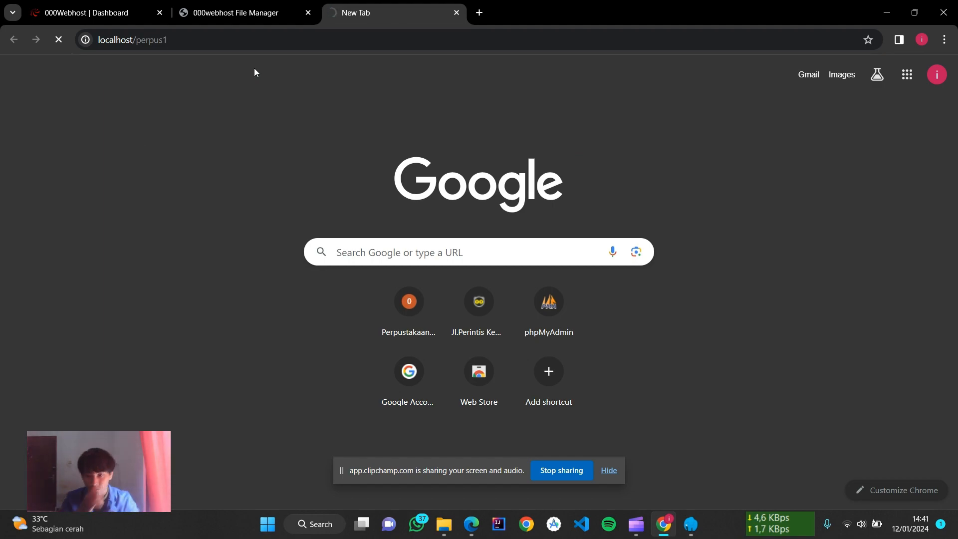
Step: Scroll through the local perpus1 OPAC, then return to the File Manager tab
{"action": "scroll", "coordinate": [317, 93], "scroll_direction": "down", "scroll_amount": 20}
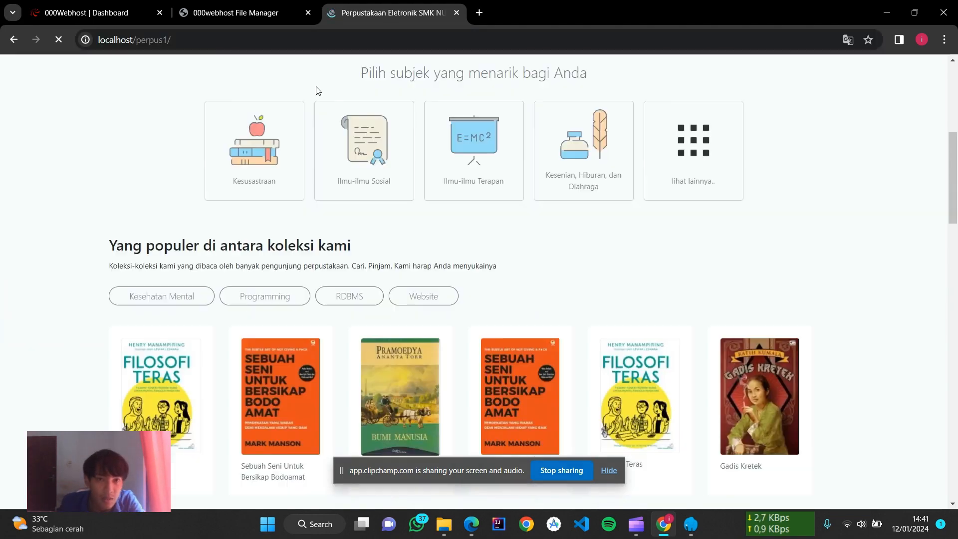
{"action": "scroll", "coordinate": [318, 93], "scroll_direction": "down", "scroll_amount": 5}
{"action": "scroll", "coordinate": [318, 92], "scroll_direction": "up", "scroll_amount": 15}
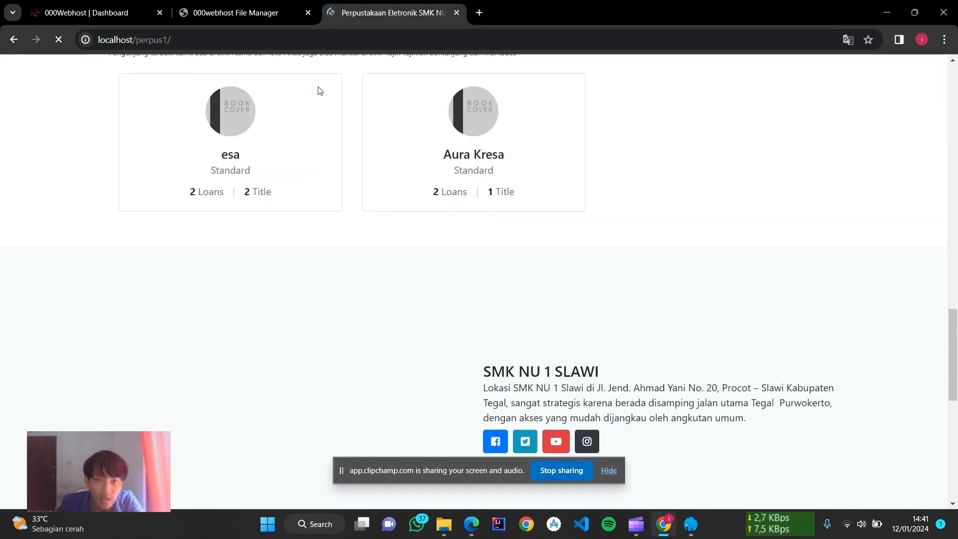
{"action": "scroll", "coordinate": [319, 89], "scroll_direction": "down", "scroll_amount": 8}
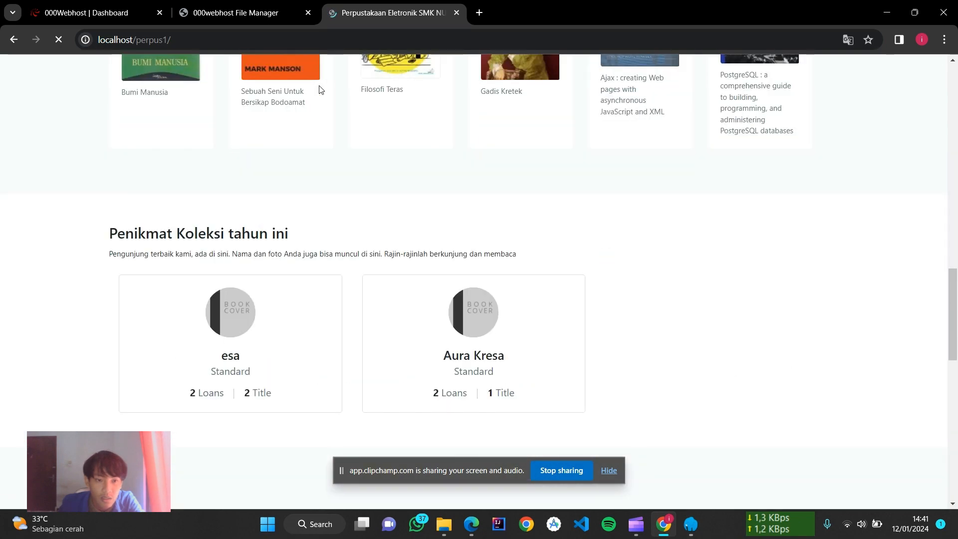
{"action": "scroll", "coordinate": [314, 249], "scroll_direction": "down", "scroll_amount": 5}
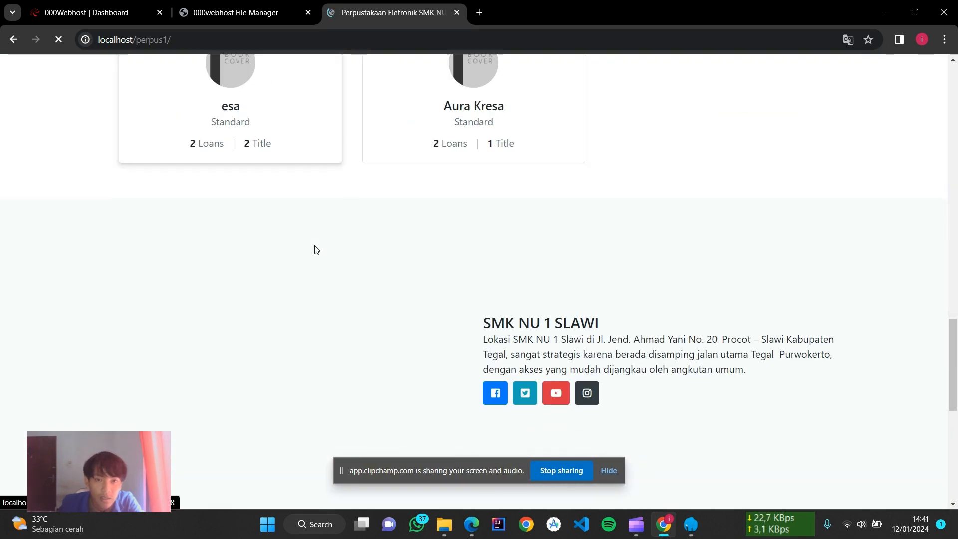
{"action": "scroll", "coordinate": [314, 249], "scroll_direction": "up", "scroll_amount": 20}
{"action": "left_click", "coordinate": [248, 12]}
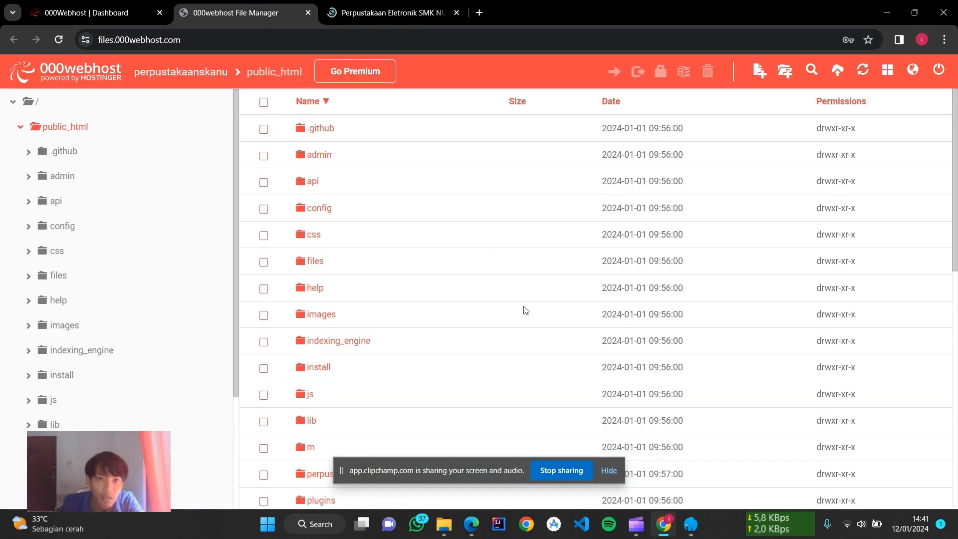
{"action": "left_click", "coordinate": [443, 523]}
{"action": "double_click", "coordinate": [285, 117]}
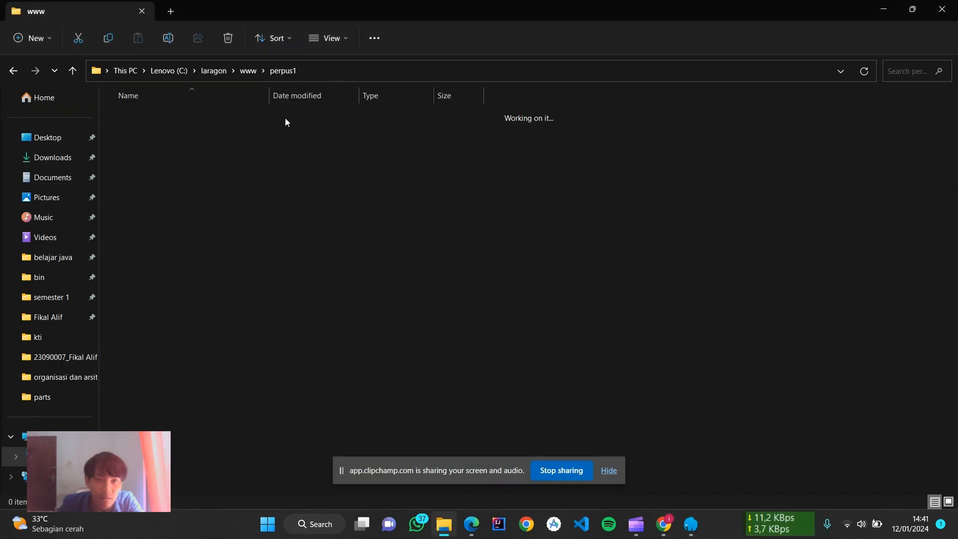
{"action": "key", "text": "alt+Left"}
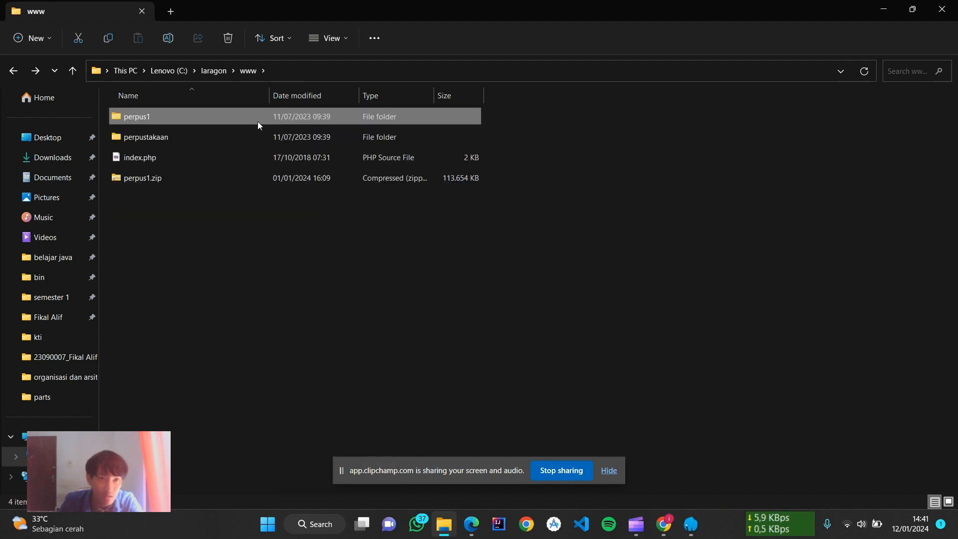
{"action": "left_click", "coordinate": [226, 181]}
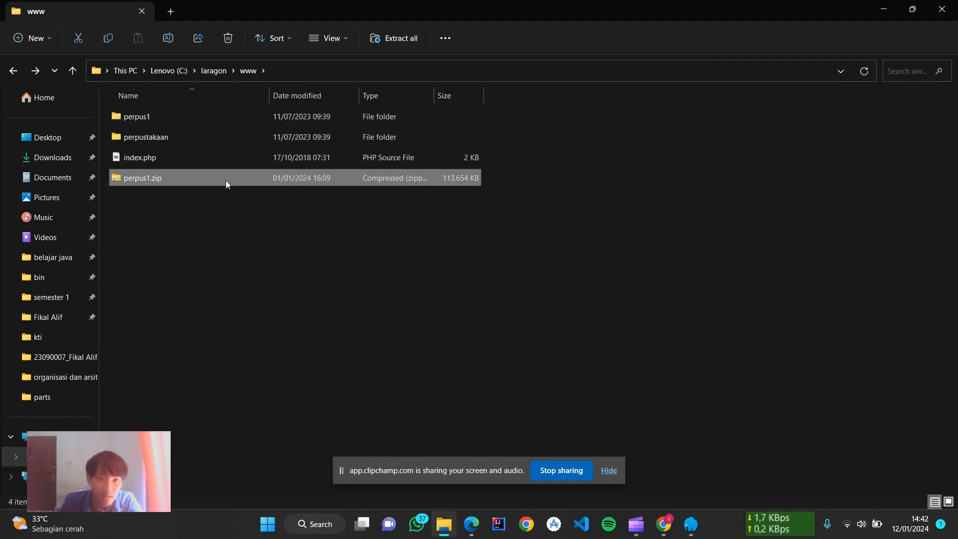
{"action": "left_click", "coordinate": [471, 524]}
{"action": "left_click", "coordinate": [664, 524]}
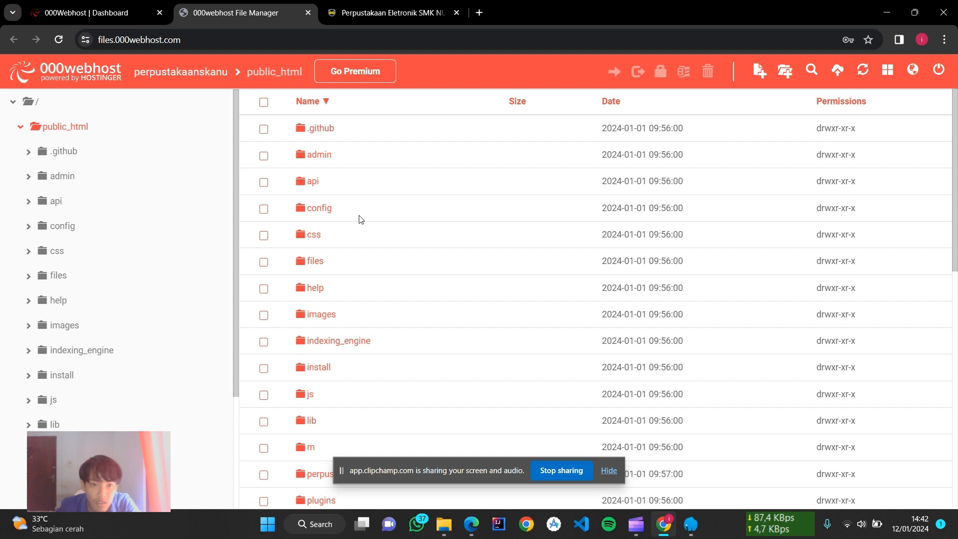
Step: Scroll through the public_html file list in the 000webhost File Manager
{"action": "scroll", "coordinate": [360, 219], "scroll_direction": "down", "scroll_amount": 10}
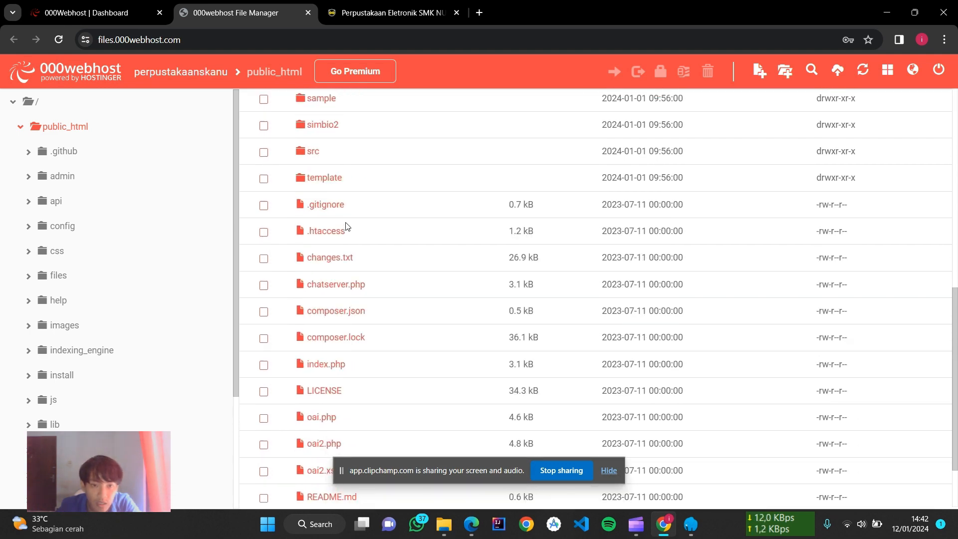
{"action": "scroll", "coordinate": [428, 196], "scroll_direction": "up", "scroll_amount": 10}
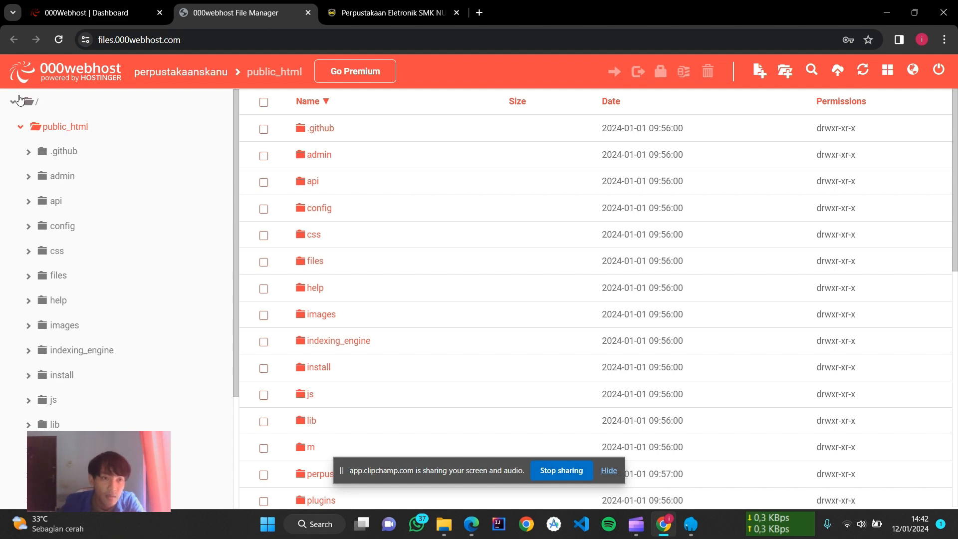
{"action": "scroll", "coordinate": [608, 364], "scroll_direction": "down", "scroll_amount": 10}
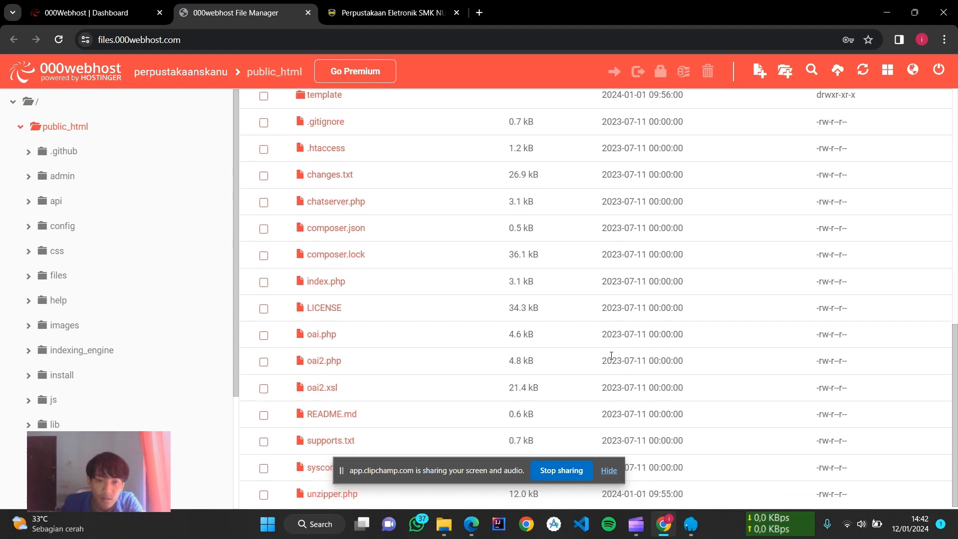
{"action": "scroll", "coordinate": [610, 355], "scroll_direction": "up", "scroll_amount": 10}
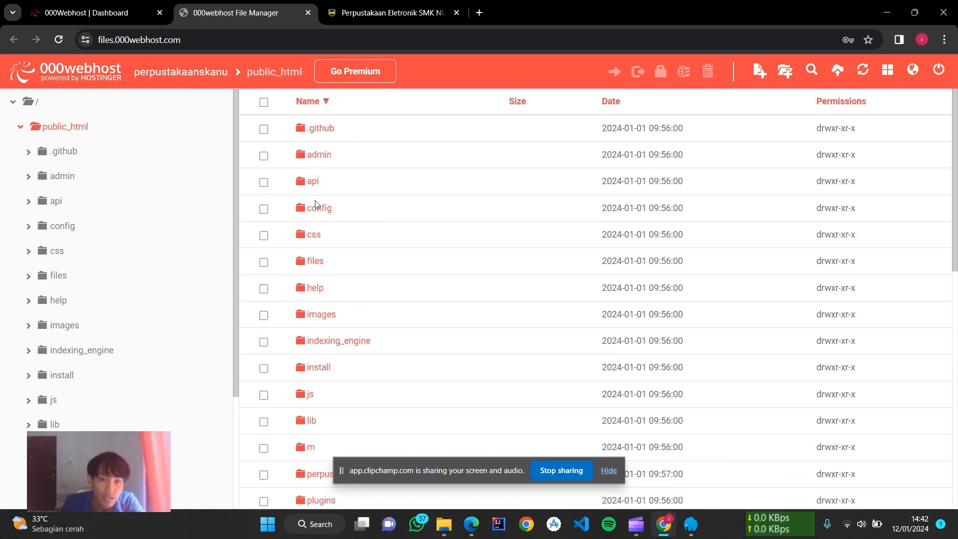
{"action": "scroll", "coordinate": [317, 204], "scroll_direction": "down", "scroll_amount": 10}
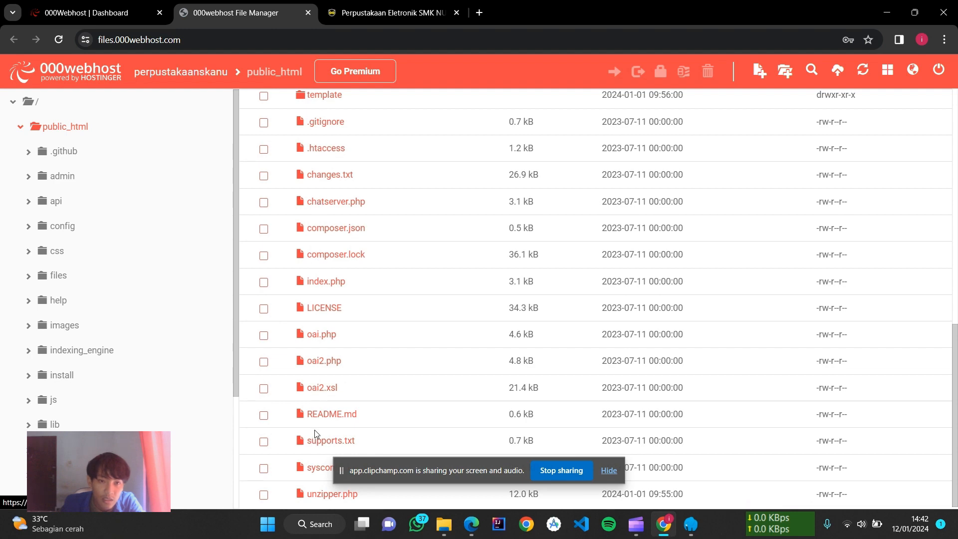
{"action": "scroll", "coordinate": [314, 430], "scroll_direction": "up", "scroll_amount": 10}
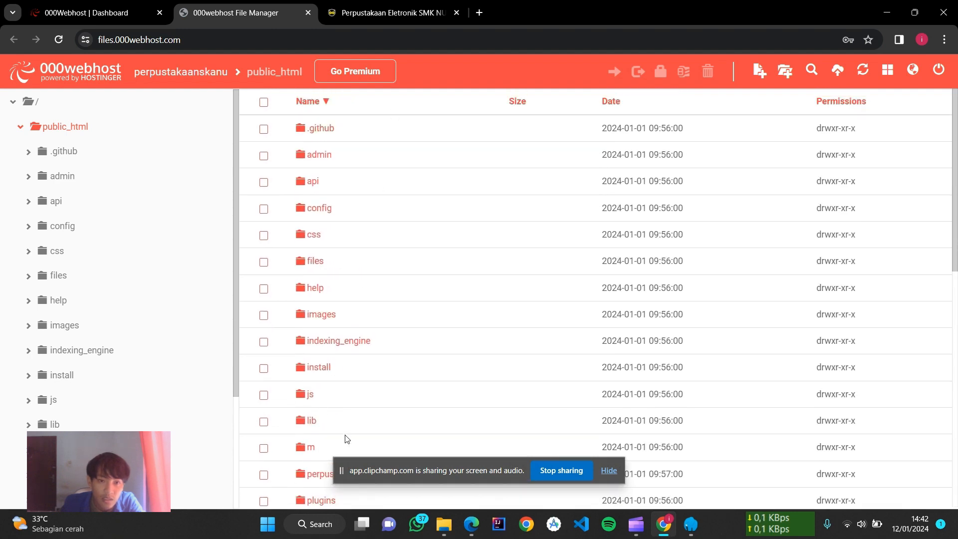
{"action": "scroll", "coordinate": [354, 292], "scroll_direction": "down", "scroll_amount": 10}
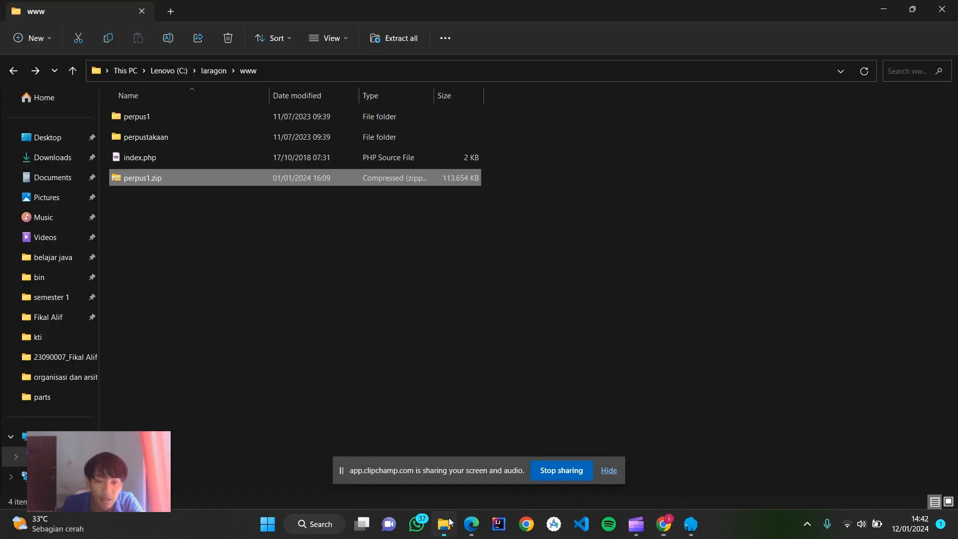
Step: Browse the local perpus1 folder in File Explorer, then return to the hosted public_html listing
{"action": "key", "text": "alt+Tab"}
{"action": "double_click", "coordinate": [180, 116]}
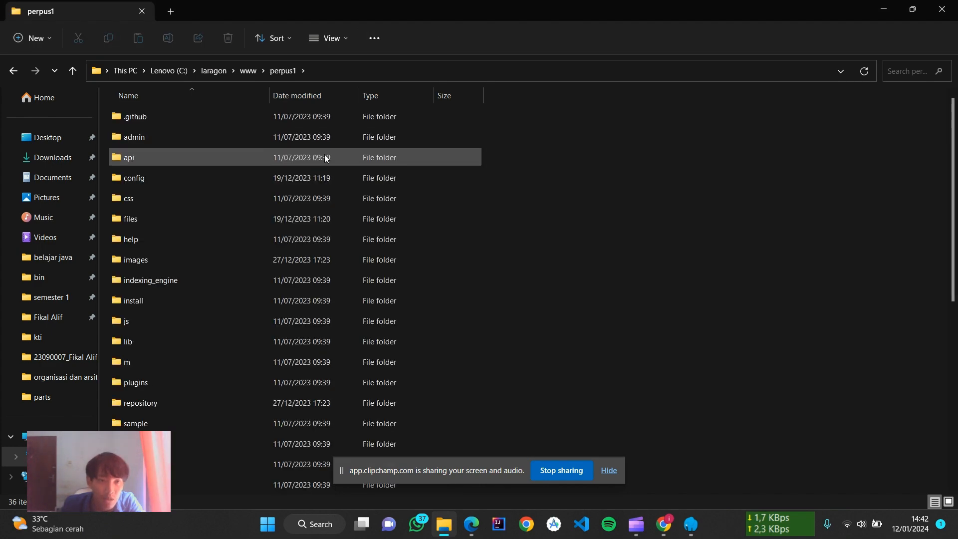
{"action": "scroll", "coordinate": [324, 154], "scroll_direction": "down", "scroll_amount": 5}
{"action": "scroll", "coordinate": [321, 166], "scroll_direction": "up", "scroll_amount": 5}
{"action": "scroll", "coordinate": [327, 164], "scroll_direction": "down", "scroll_amount": 5}
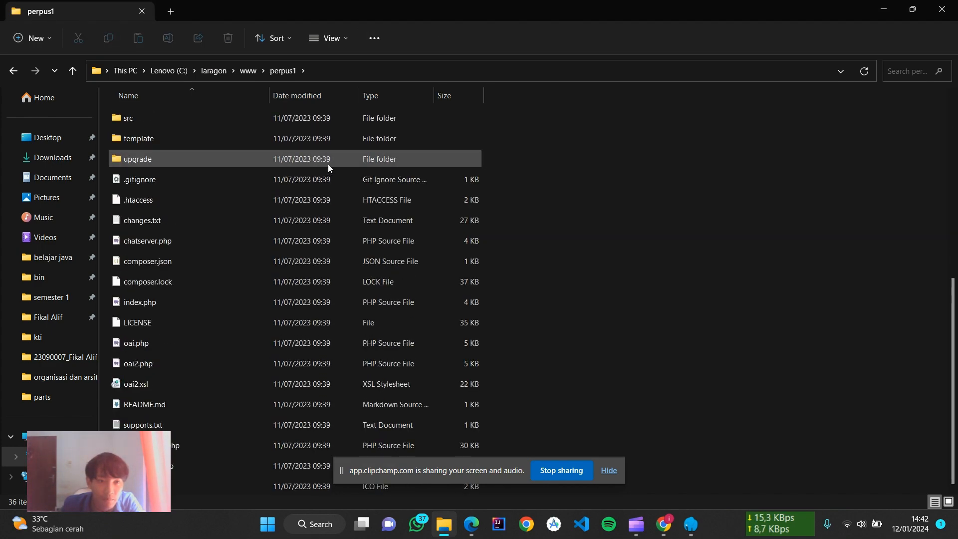
{"action": "scroll", "coordinate": [332, 167], "scroll_direction": "up", "scroll_amount": 5}
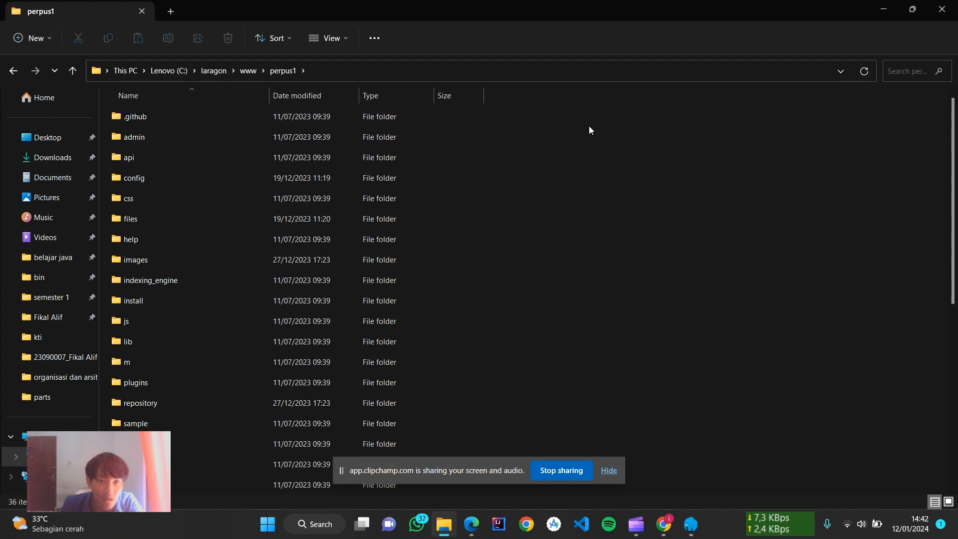
{"action": "scroll", "coordinate": [256, 349], "scroll_direction": "down", "scroll_amount": 5}
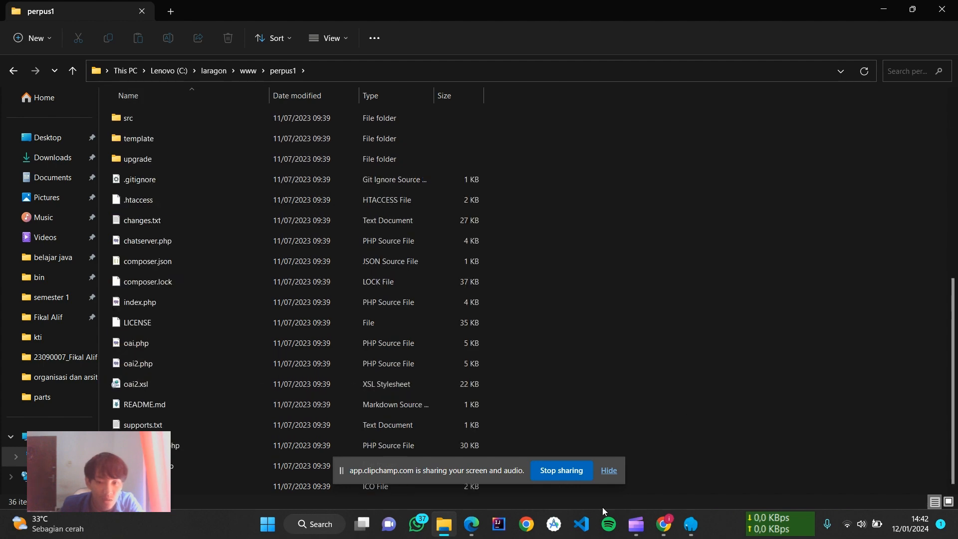
{"action": "left_click", "coordinate": [663, 523]}
{"action": "scroll", "coordinate": [359, 145], "scroll_direction": "up", "scroll_amount": 5}
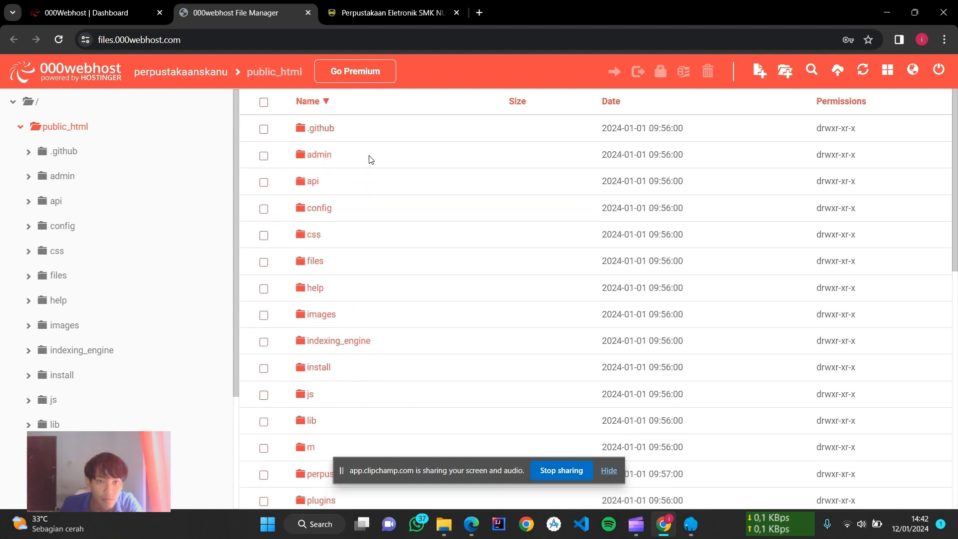
Step: Open the id21736116_perpus database in phpMyAdmin from the Database Manager's ••• menu
{"action": "left_click", "coordinate": [99, 13]}
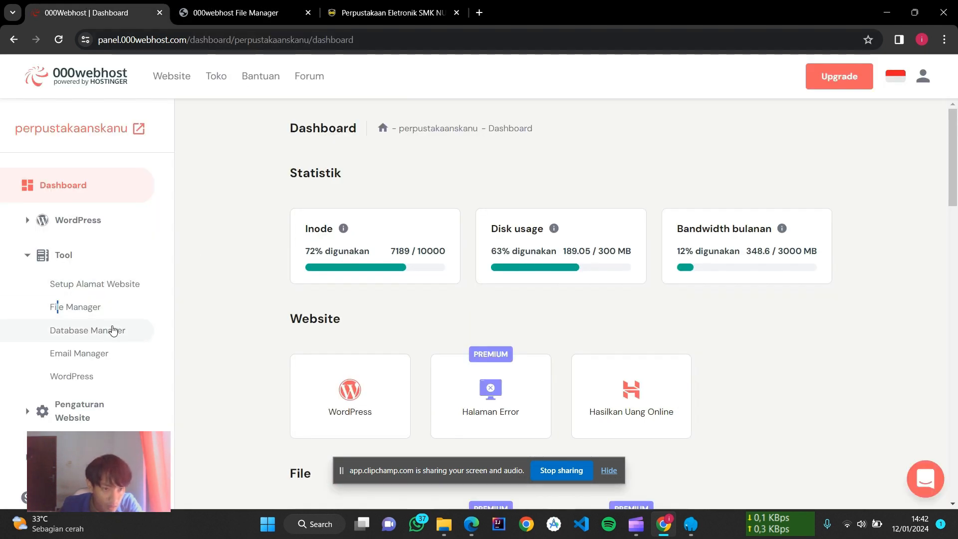
{"action": "left_click", "coordinate": [113, 331]}
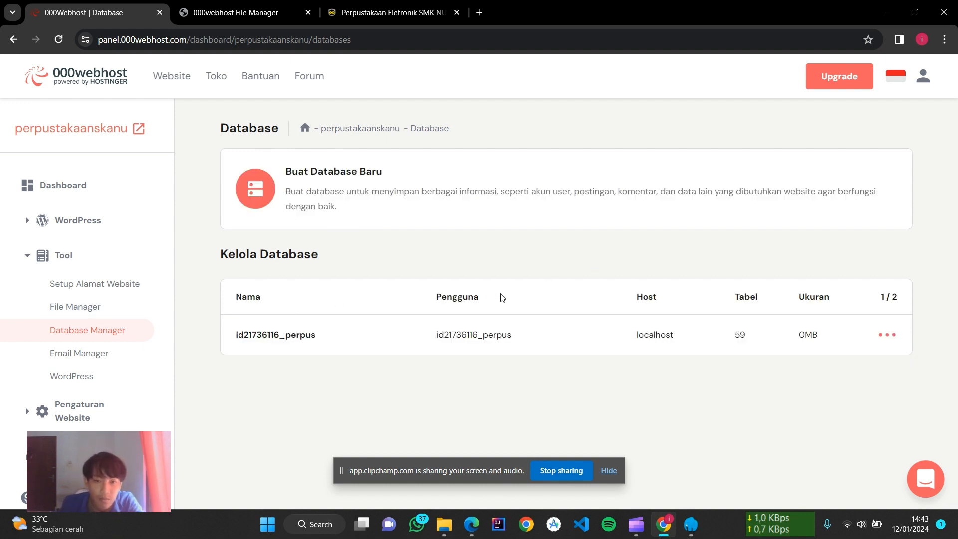
{"action": "left_click", "coordinate": [888, 334]}
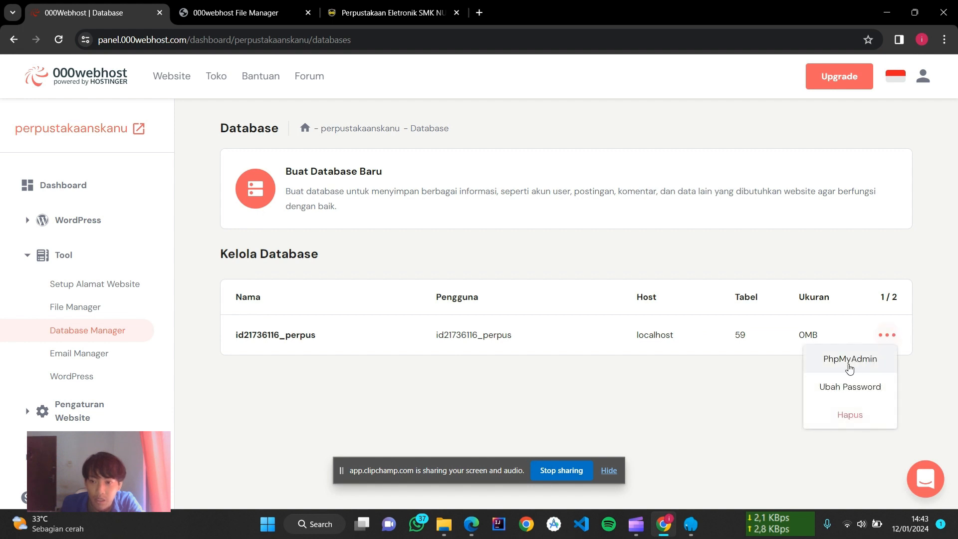
{"action": "left_click", "coordinate": [849, 360]}
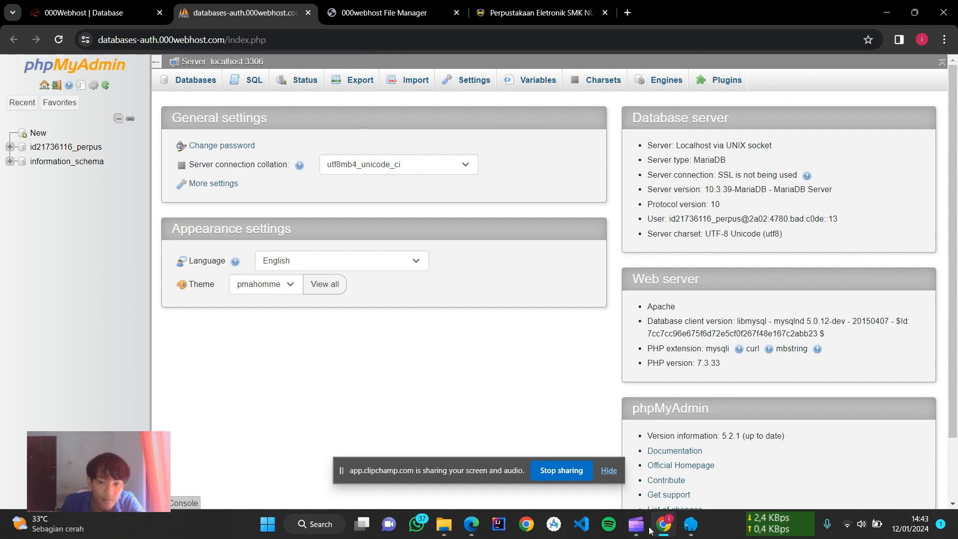
Step: In local phpMyAdmin, collapse and re-expand the perpus1 database to review its tables
{"action": "left_click", "coordinate": [472, 523]}
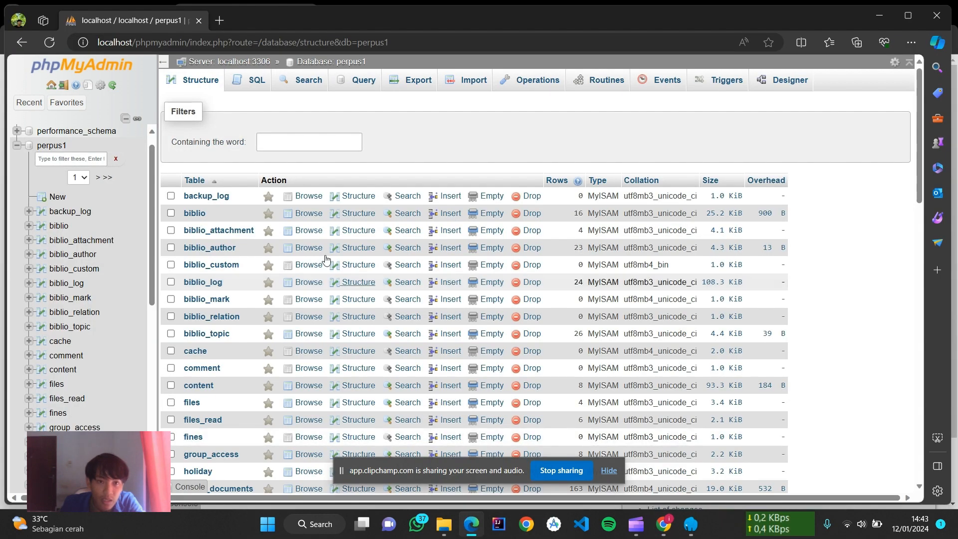
{"action": "scroll", "coordinate": [324, 279], "scroll_direction": "down", "scroll_amount": 3}
{"action": "scroll", "coordinate": [259, 224], "scroll_direction": "up", "scroll_amount": 3}
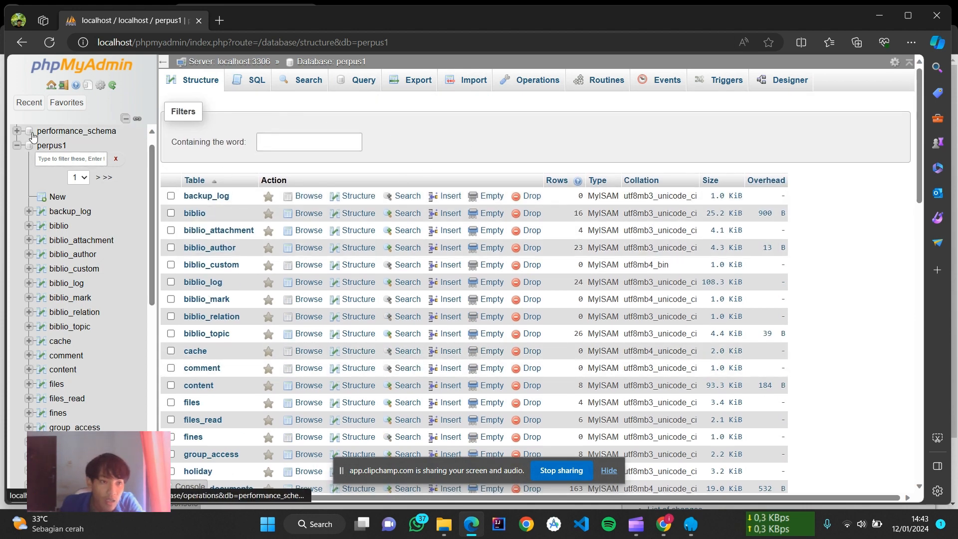
{"action": "left_click", "coordinate": [16, 145]}
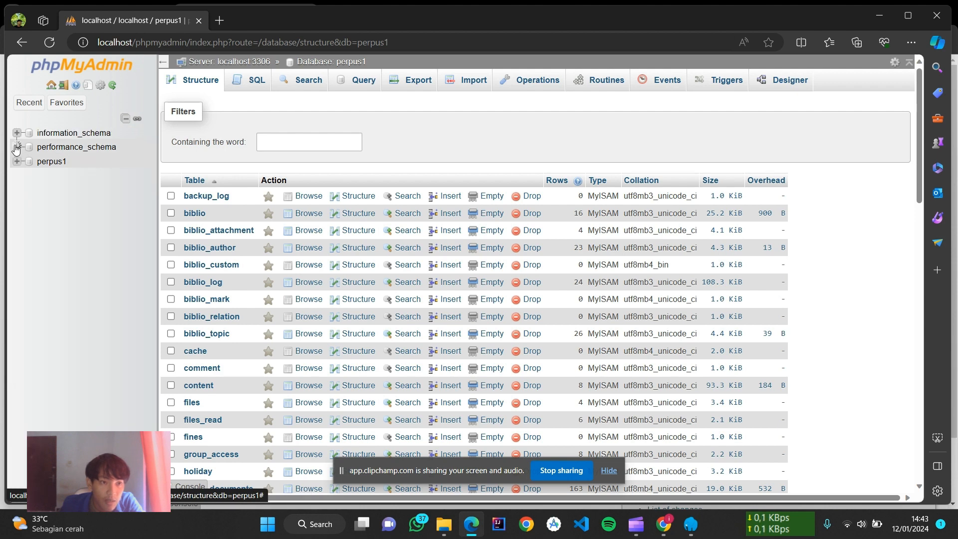
{"action": "left_click", "coordinate": [17, 161]}
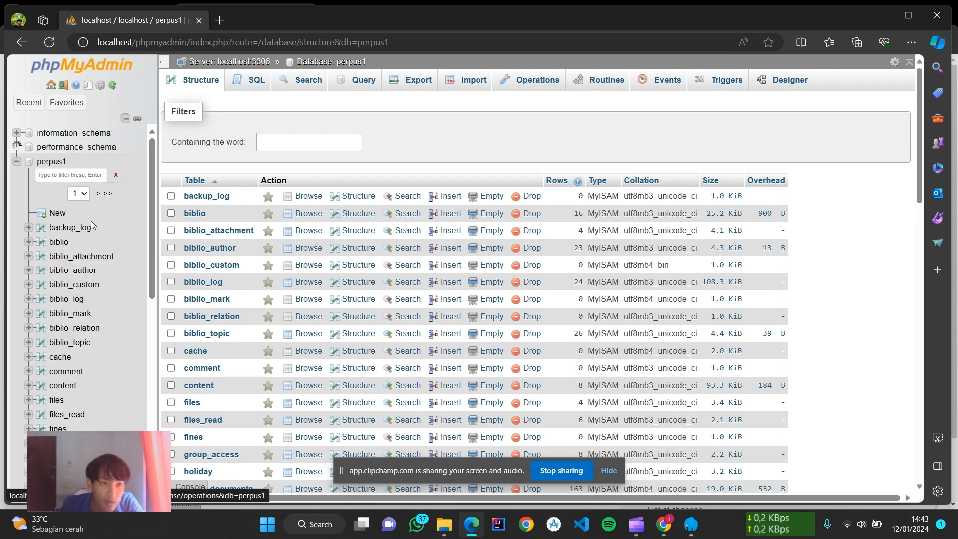
{"action": "scroll", "coordinate": [93, 225], "scroll_direction": "down", "scroll_amount": 12}
{"action": "scroll", "coordinate": [95, 226], "scroll_direction": "up", "scroll_amount": 15}
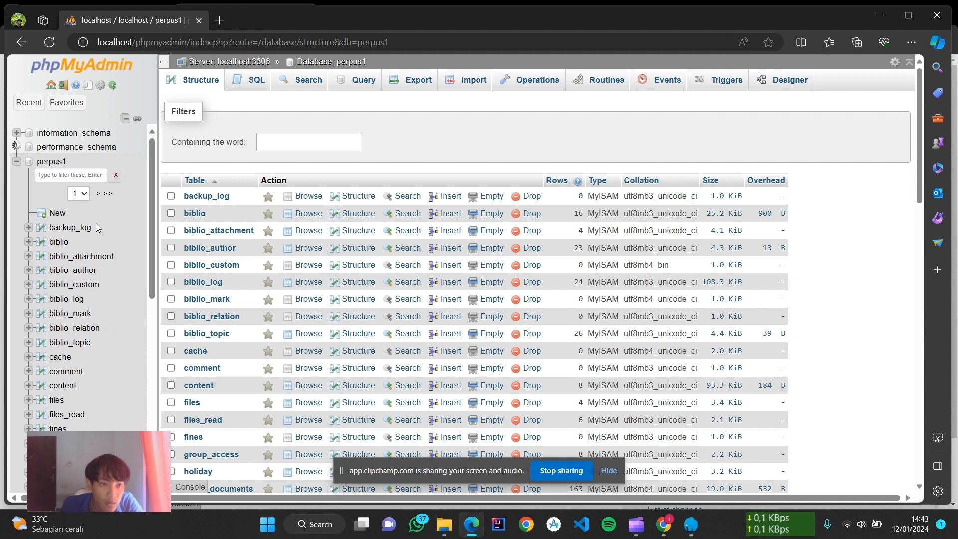
{"action": "scroll", "coordinate": [96, 223], "scroll_direction": "down", "scroll_amount": 10}
{"action": "scroll", "coordinate": [96, 223], "scroll_direction": "up", "scroll_amount": 12}
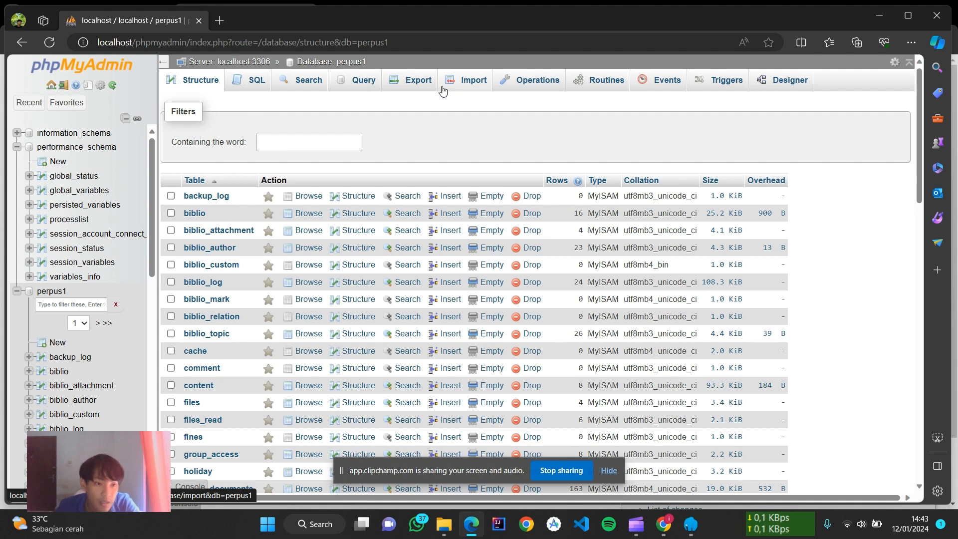
Step: Open the Export page for the perpus1 database, then switch to File Explorer
{"action": "left_click", "coordinate": [395, 83]}
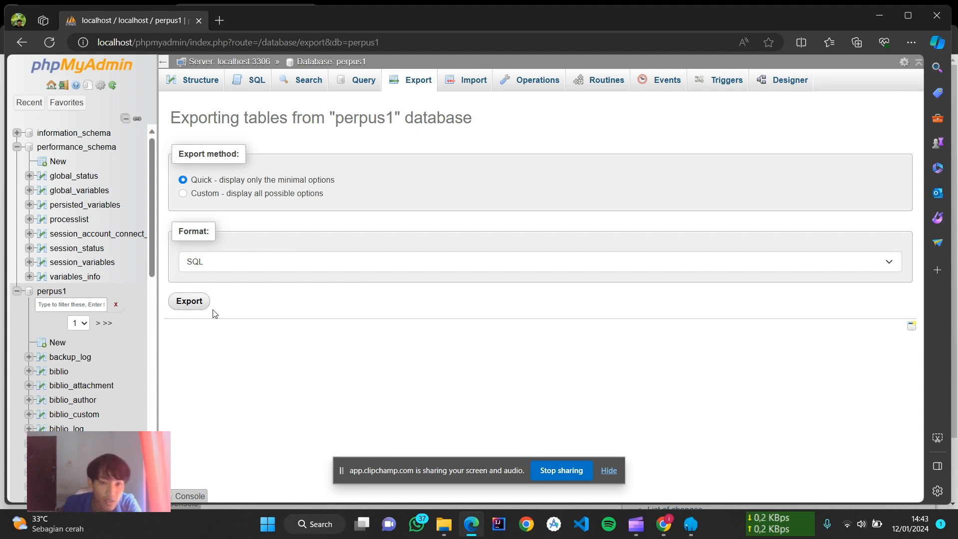
{"action": "key", "text": "alt+Tab"}
{"action": "scroll", "coordinate": [141, 268], "scroll_direction": "up", "scroll_amount": 5}
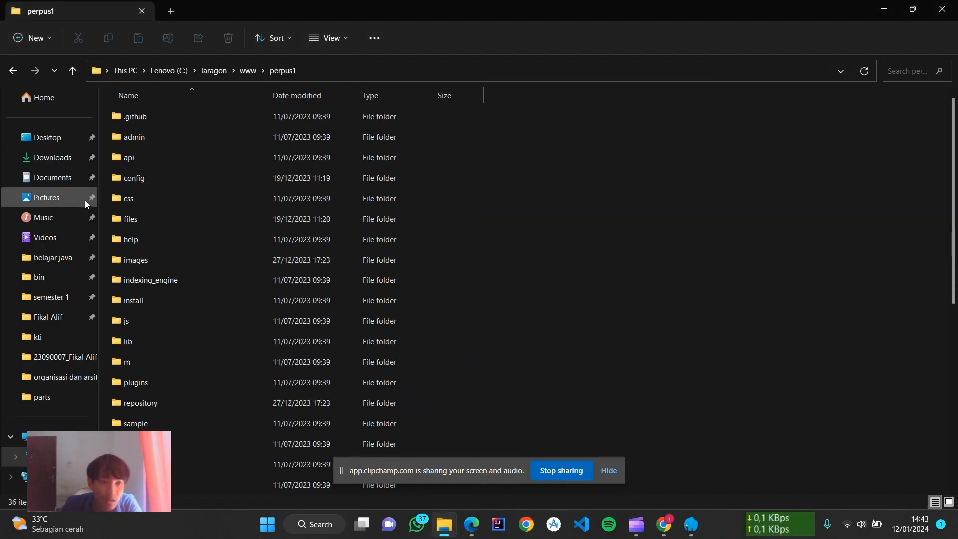
Step: Find and select perpus1 (1).sql in Downloads, then return to the phpMyAdmin browser window
{"action": "left_click", "coordinate": [52, 142]}
{"action": "left_click", "coordinate": [57, 156]}
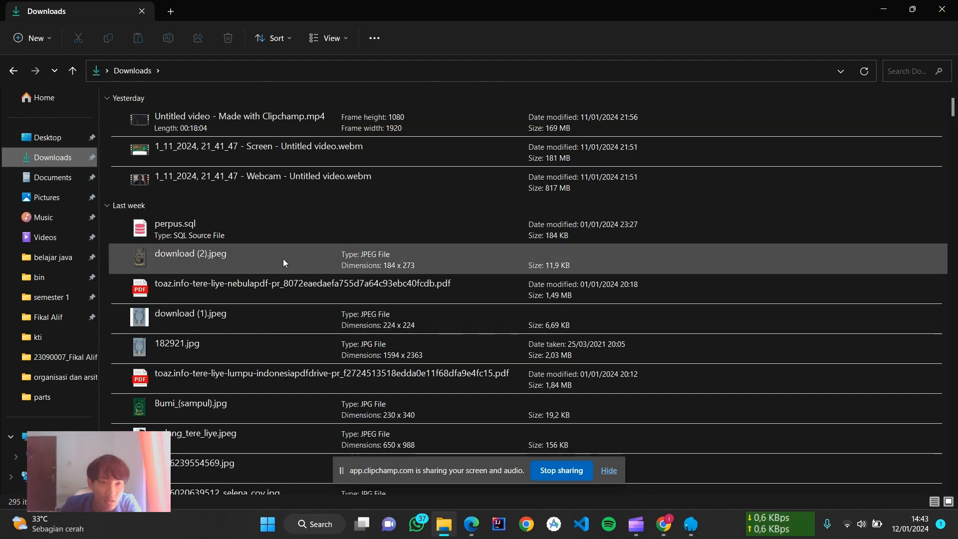
{"action": "scroll", "coordinate": [283, 258], "scroll_direction": "down", "scroll_amount": 5}
{"action": "scroll", "coordinate": [227, 272], "scroll_direction": "down", "scroll_amount": 3}
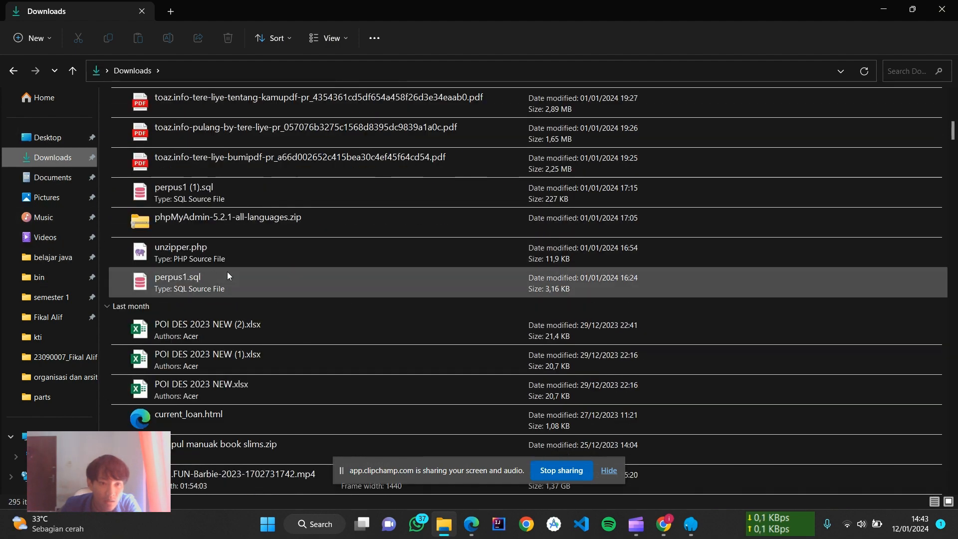
{"action": "scroll", "coordinate": [272, 211], "scroll_direction": "down", "scroll_amount": 3}
{"action": "scroll", "coordinate": [249, 347], "scroll_direction": "up", "scroll_amount": 9}
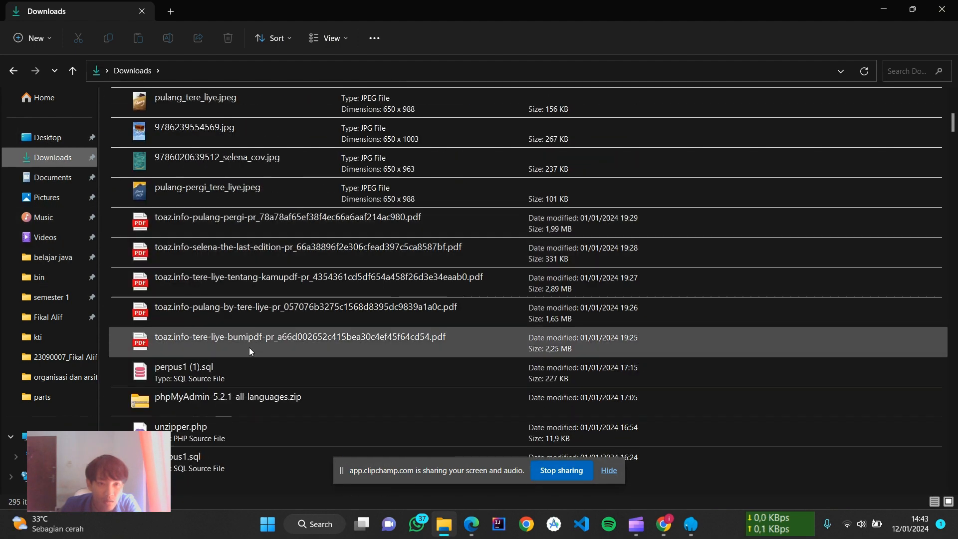
{"action": "scroll", "coordinate": [256, 399], "scroll_direction": "down", "scroll_amount": 3}
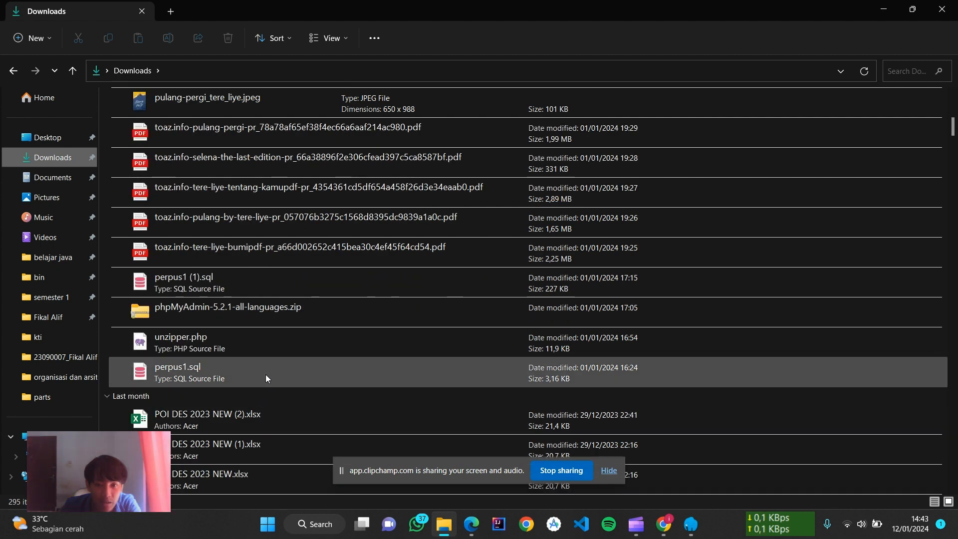
{"action": "left_click", "coordinate": [289, 292]}
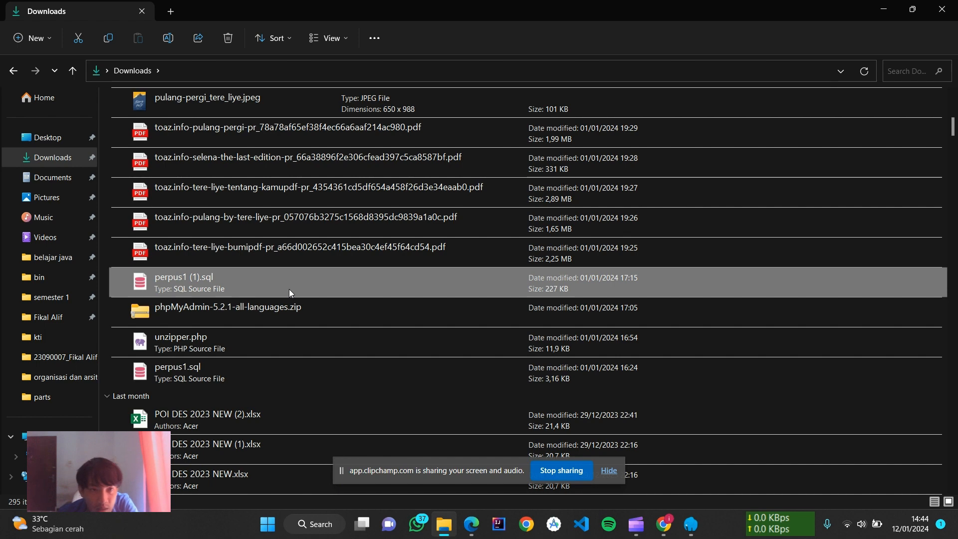
{"action": "scroll", "coordinate": [290, 292], "scroll_direction": "up", "scroll_amount": 3}
{"action": "scroll", "coordinate": [289, 292], "scroll_direction": "down", "scroll_amount": 2}
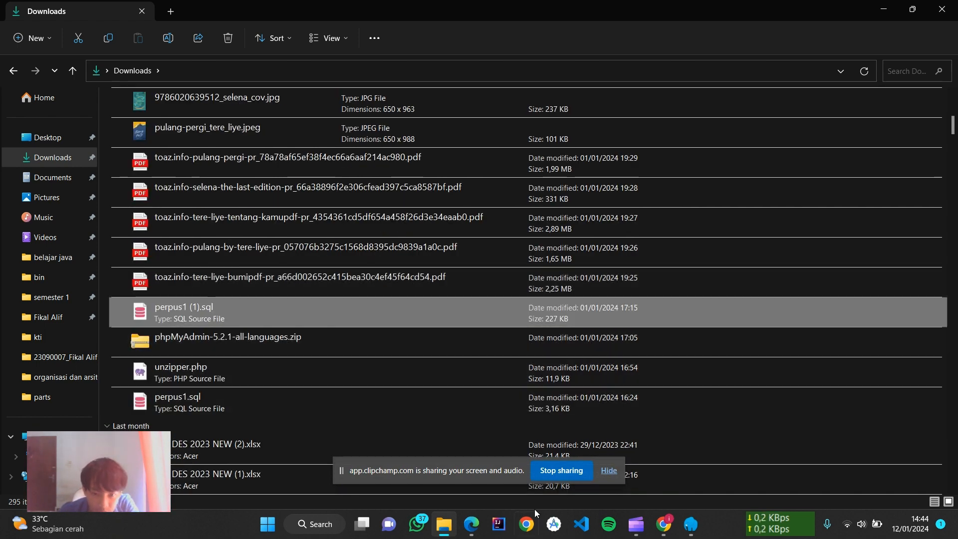
{"action": "left_click", "coordinate": [662, 524]}
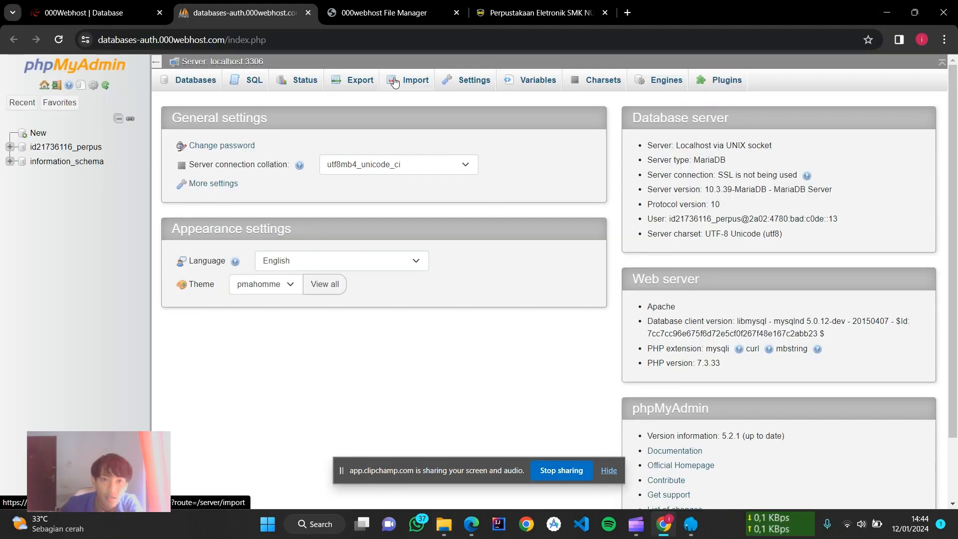
Step: Open the hosted server's Import page in phpMyAdmin
{"action": "left_click", "coordinate": [416, 80]}
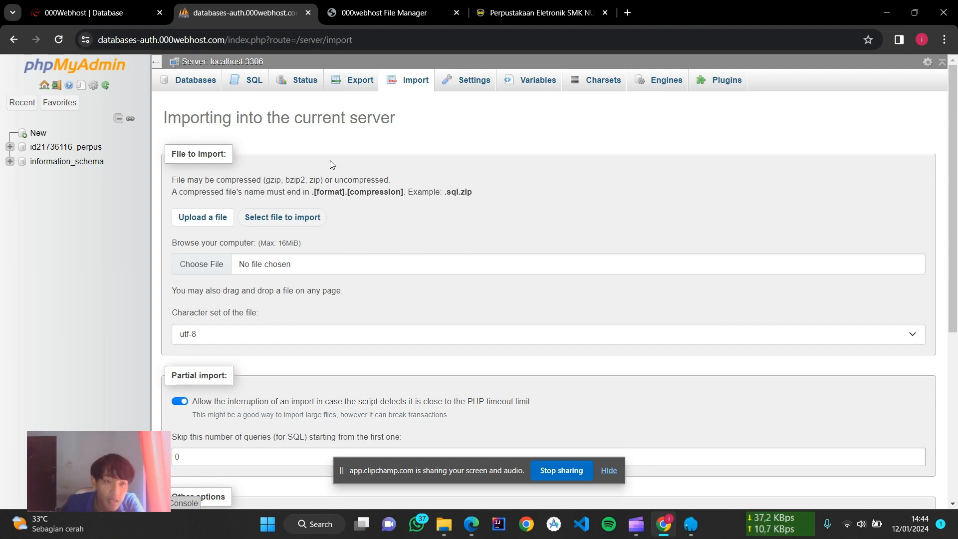
{"action": "scroll", "coordinate": [330, 164], "scroll_direction": "down", "scroll_amount": 1}
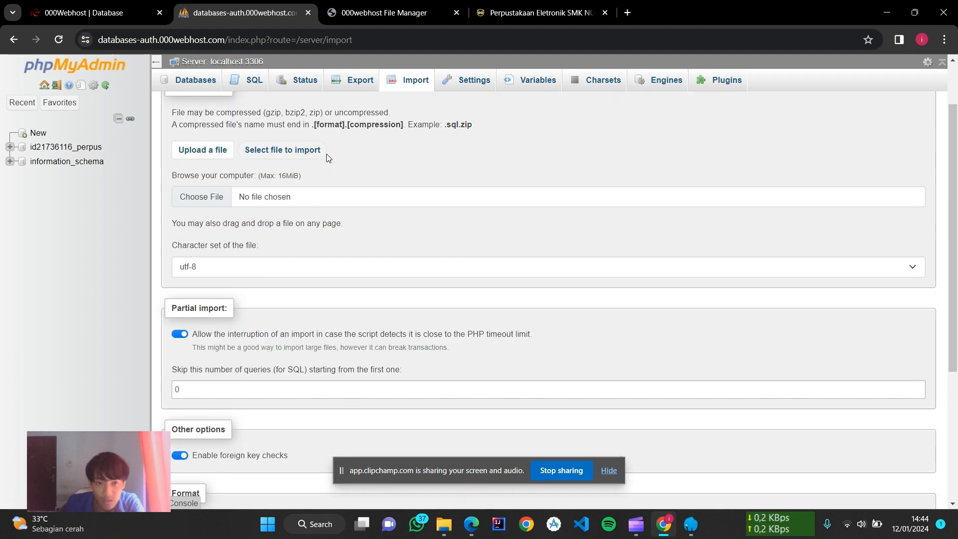
{"action": "scroll", "coordinate": [321, 149], "scroll_direction": "up", "scroll_amount": 1}
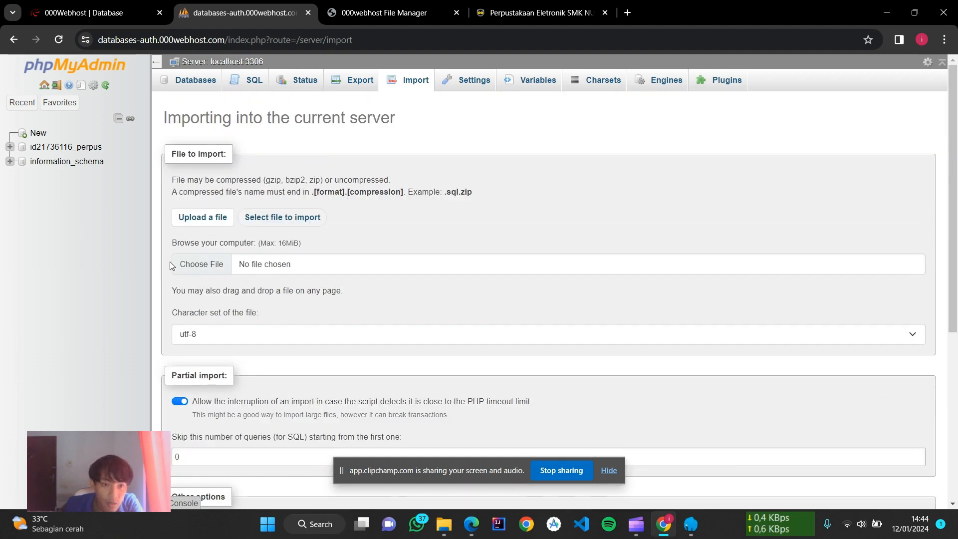
Step: Pick perpus1 (1).sql in the file picker, close it, and scroll to the SQL format options
{"action": "left_click", "coordinate": [188, 263]}
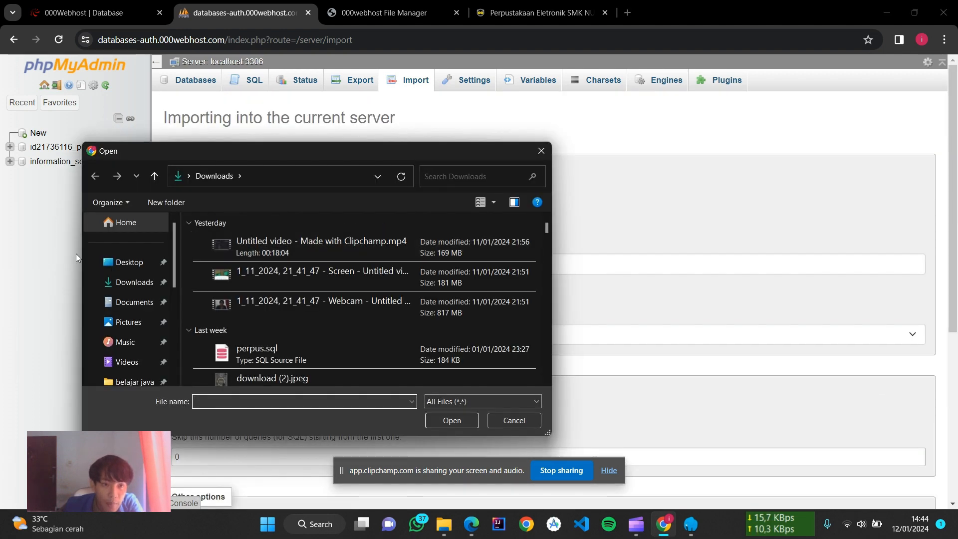
{"action": "scroll", "coordinate": [306, 290], "scroll_direction": "down", "scroll_amount": 4}
{"action": "scroll", "coordinate": [307, 289], "scroll_direction": "up", "scroll_amount": 2}
{"action": "scroll", "coordinate": [307, 290], "scroll_direction": "down", "scroll_amount": 1}
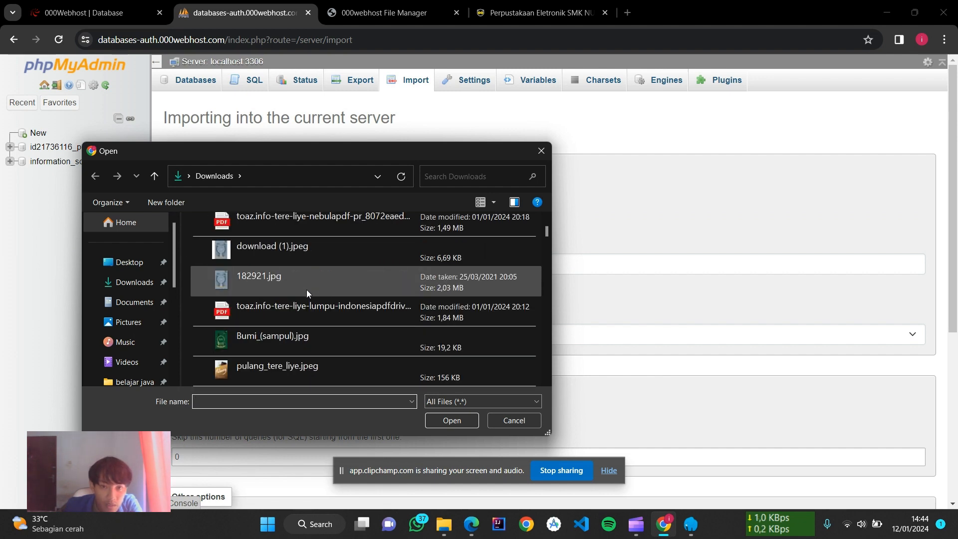
{"action": "scroll", "coordinate": [307, 289], "scroll_direction": "down", "scroll_amount": 2}
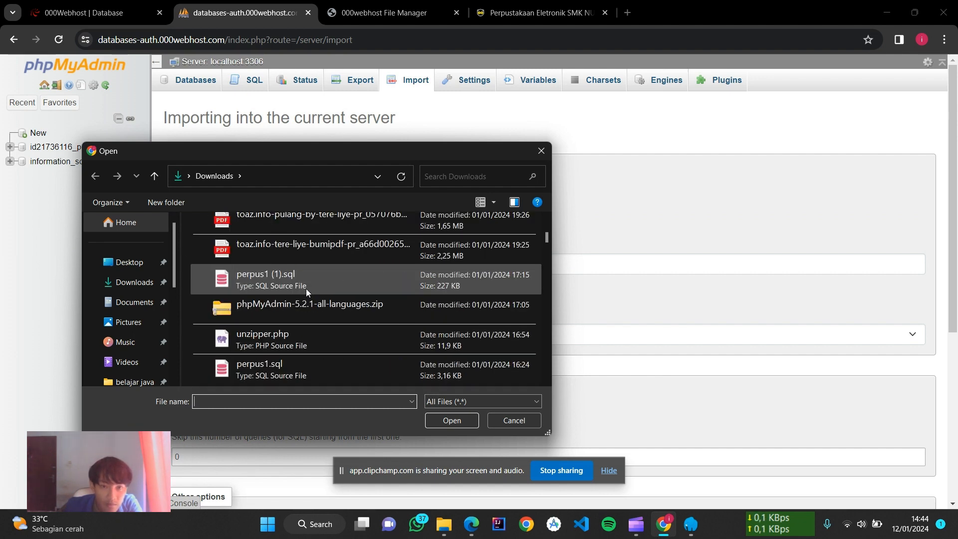
{"action": "left_click", "coordinate": [271, 282]}
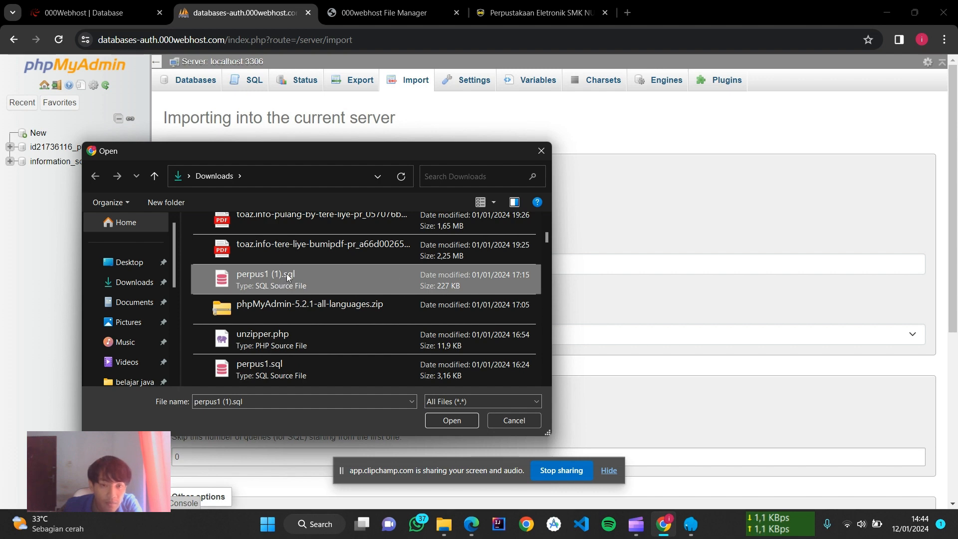
{"action": "left_click", "coordinate": [525, 416]}
{"action": "scroll", "coordinate": [280, 227], "scroll_direction": "down", "scroll_amount": 1}
{"action": "scroll", "coordinate": [280, 227], "scroll_direction": "down", "scroll_amount": 5}
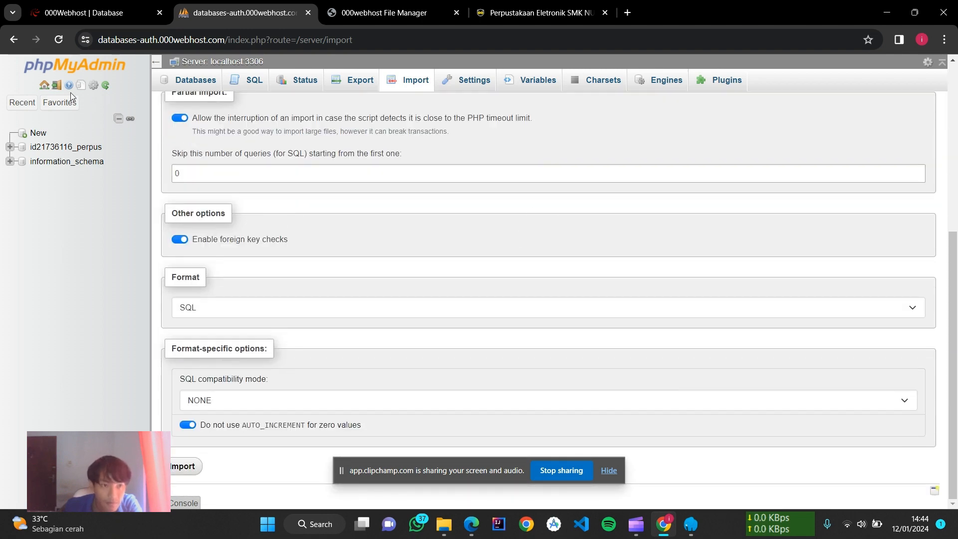
Step: Open the hosted perpus database in phpMyAdmin and review its imported tables
{"action": "left_click", "coordinate": [65, 147]}
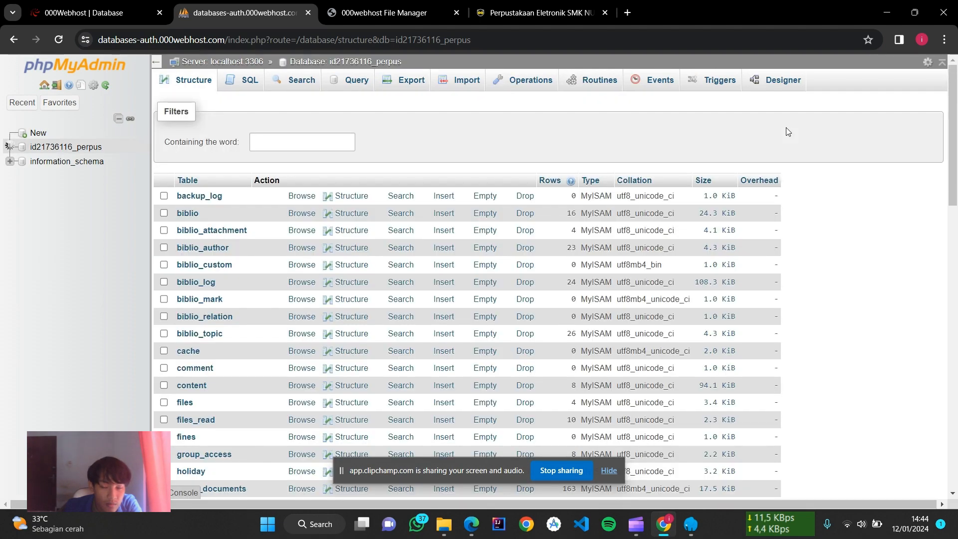
{"action": "scroll", "coordinate": [396, 212], "scroll_direction": "down", "scroll_amount": 20}
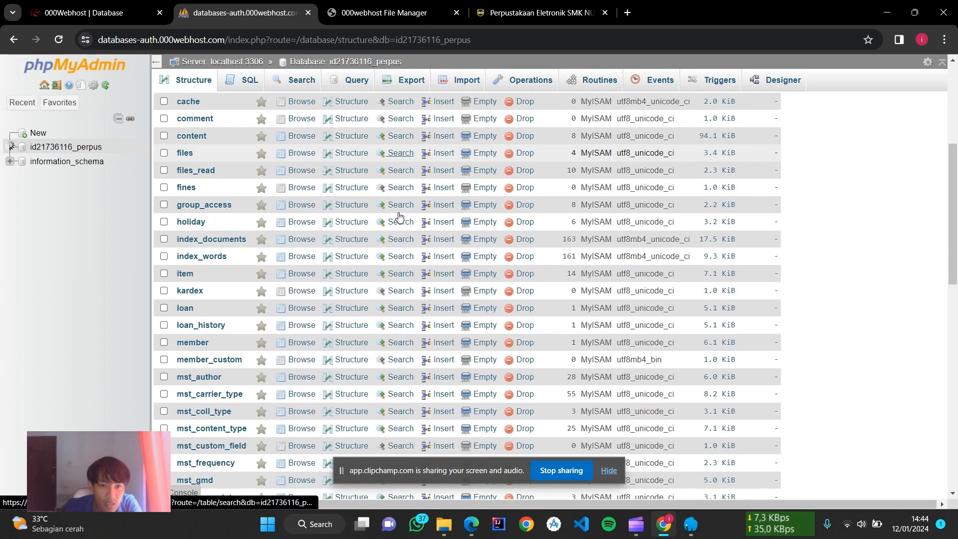
{"action": "scroll", "coordinate": [395, 207], "scroll_direction": "up", "scroll_amount": 20}
{"action": "scroll", "coordinate": [395, 206], "scroll_direction": "up", "scroll_amount": 8}
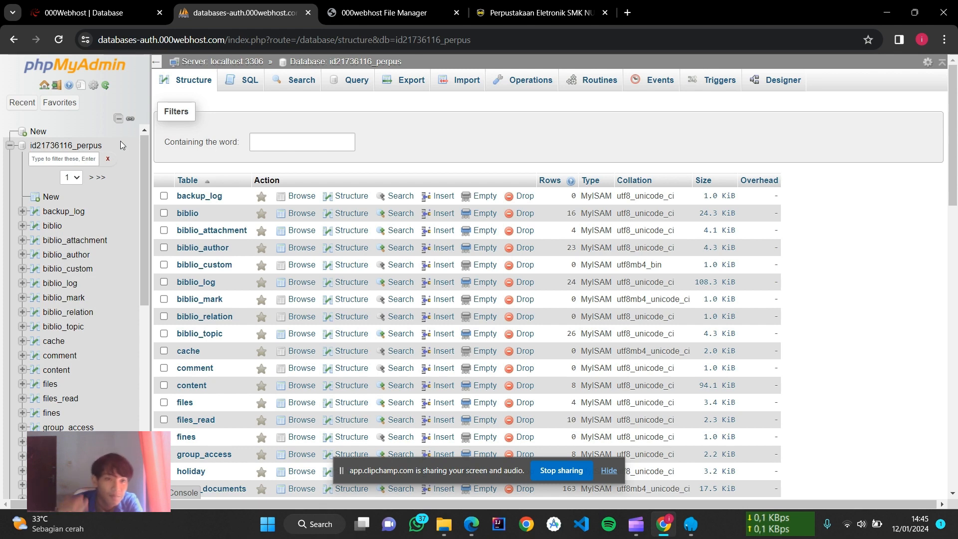
Step: Compare the table list with the 000webhost Database panel, ending on the panel showing 59 tables
{"action": "left_click", "coordinate": [101, 14]}
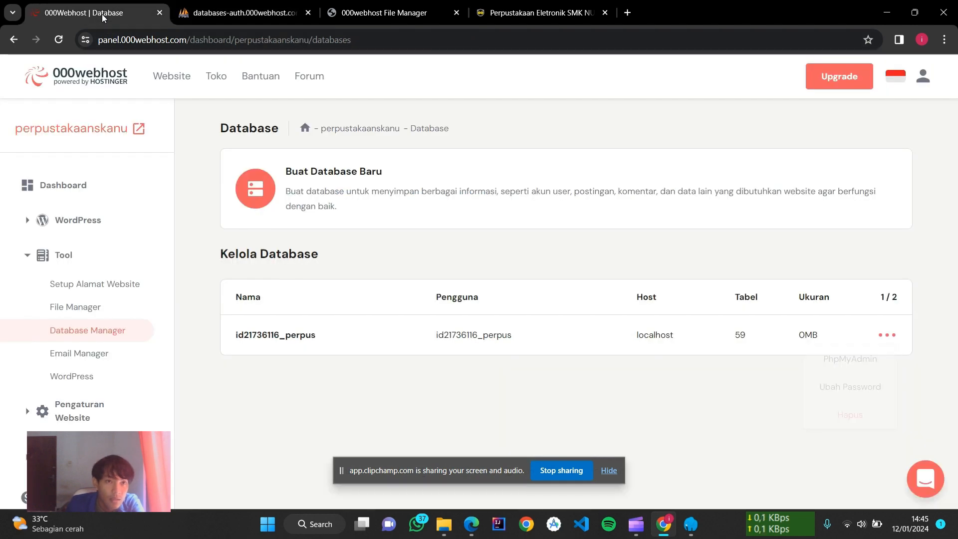
{"action": "left_click", "coordinate": [220, 19]}
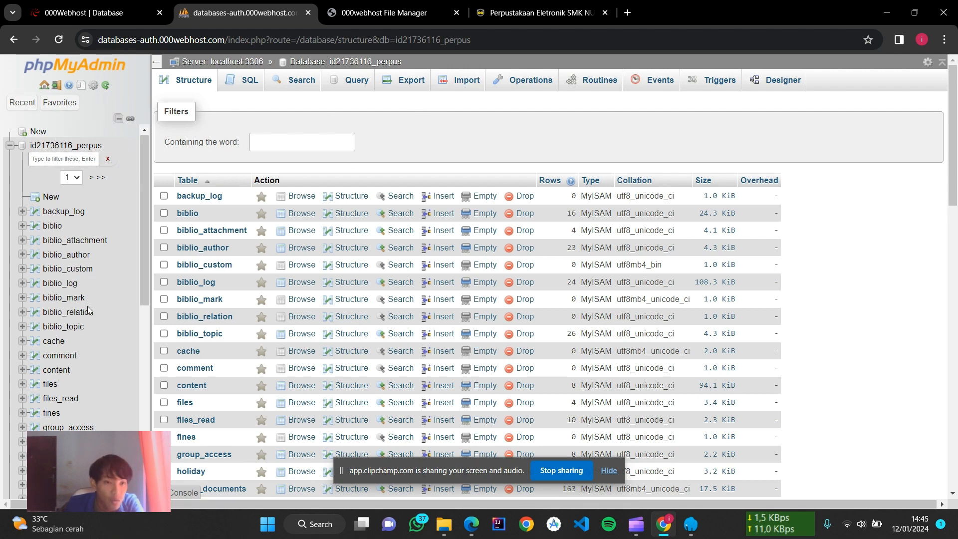
{"action": "scroll", "coordinate": [94, 297], "scroll_direction": "down", "scroll_amount": 15}
{"action": "scroll", "coordinate": [98, 291], "scroll_direction": "up", "scroll_amount": 20}
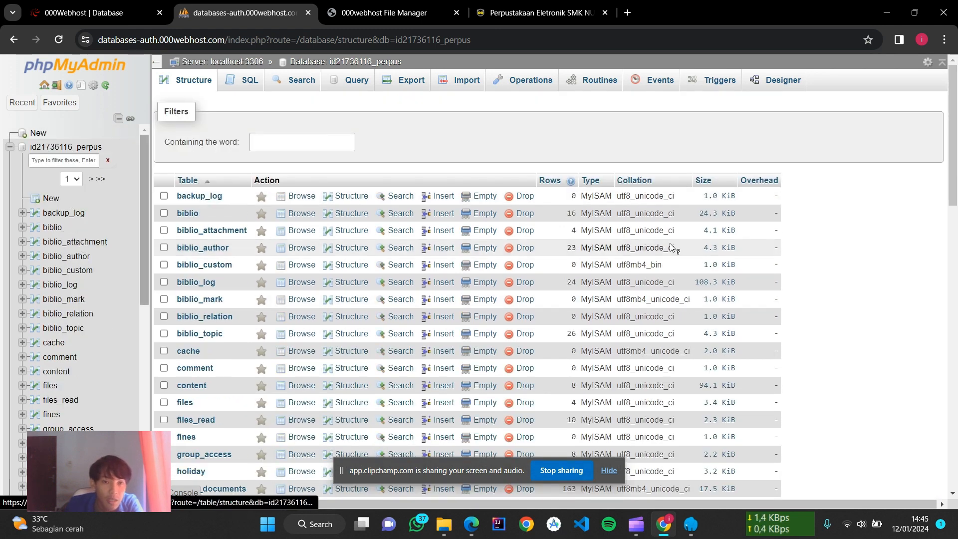
{"action": "left_click", "coordinate": [79, 14]}
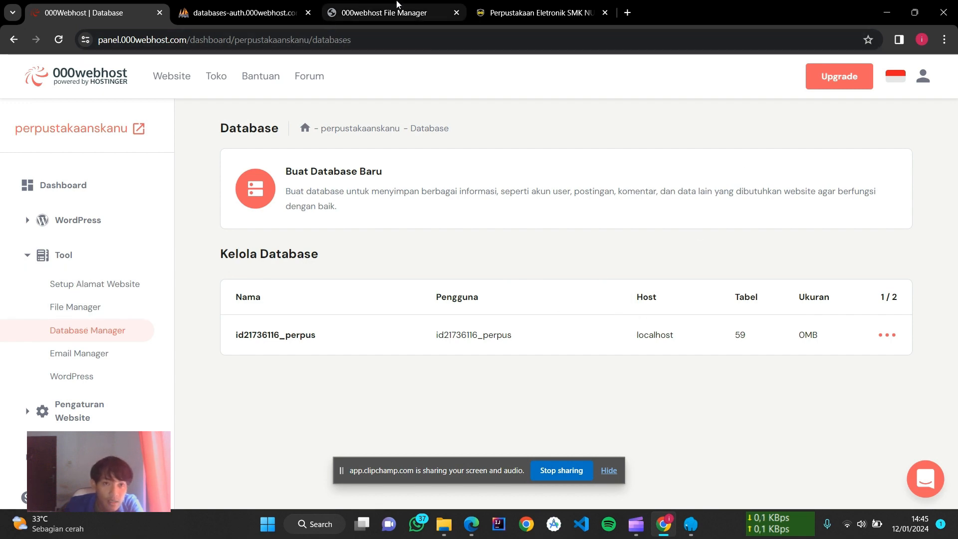
Step: Browse public_html's files in the 000webhost File Manager and open the admin folder
{"action": "left_click", "coordinate": [394, 12]}
{"action": "scroll", "coordinate": [368, 243], "scroll_direction": "down", "scroll_amount": 10}
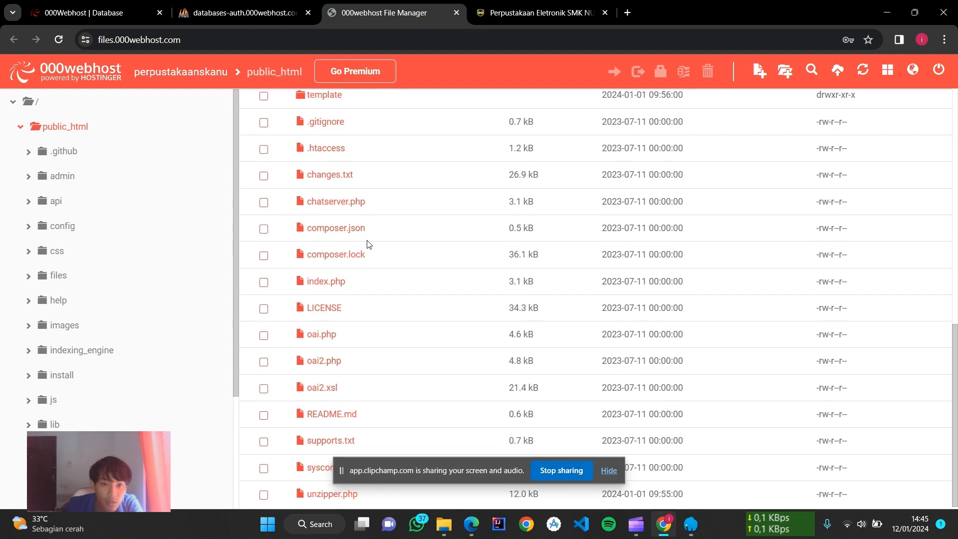
{"action": "scroll", "coordinate": [368, 244], "scroll_direction": "up", "scroll_amount": 10}
{"action": "scroll", "coordinate": [369, 243], "scroll_direction": "down", "scroll_amount": 6}
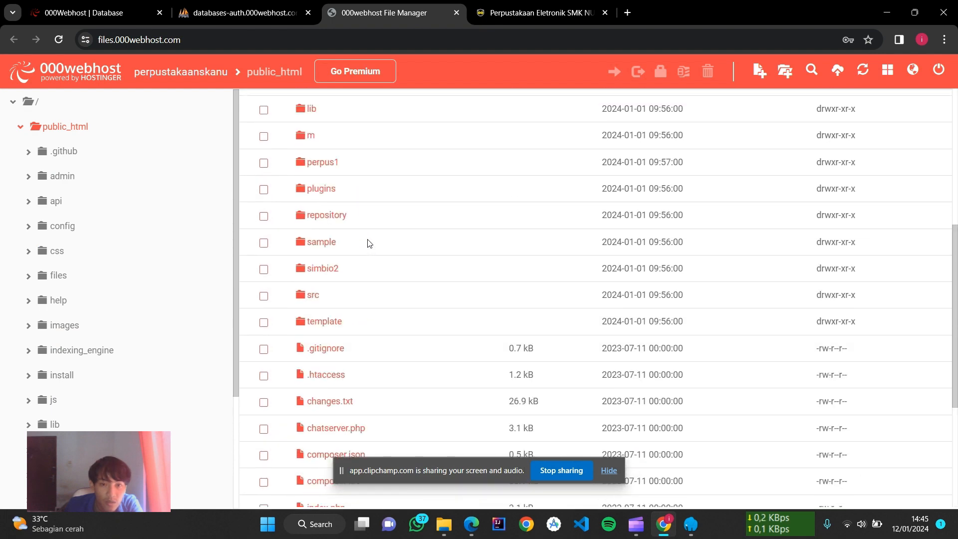
{"action": "scroll", "coordinate": [367, 243], "scroll_direction": "down", "scroll_amount": 5}
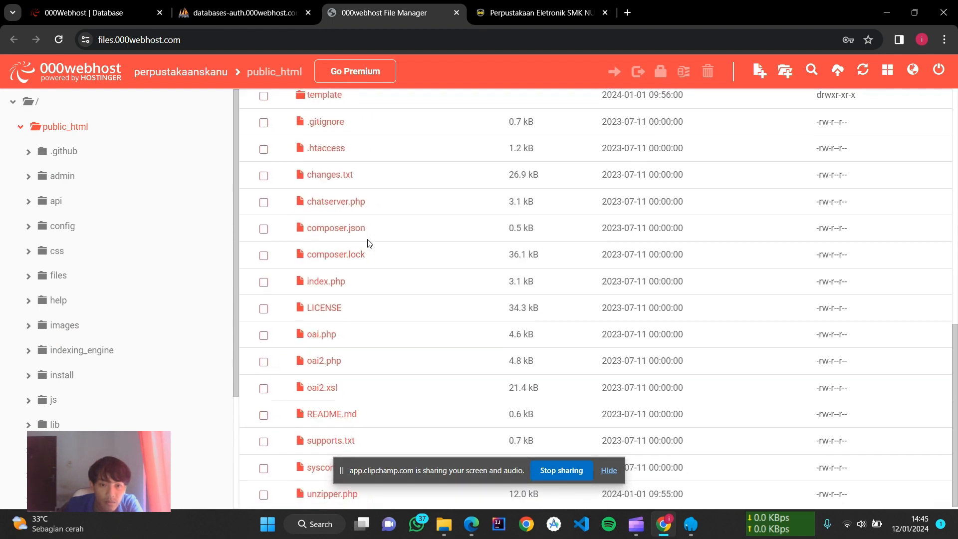
{"action": "scroll", "coordinate": [369, 243], "scroll_direction": "up", "scroll_amount": 10}
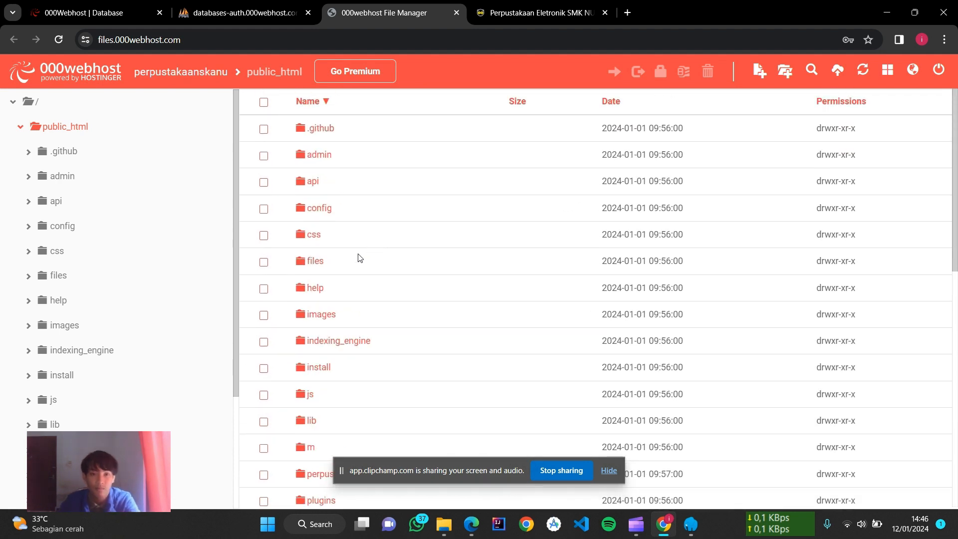
{"action": "scroll", "coordinate": [358, 256], "scroll_direction": "down", "scroll_amount": 1}
{"action": "scroll", "coordinate": [357, 258], "scroll_direction": "up", "scroll_amount": 1}
{"action": "scroll", "coordinate": [369, 280], "scroll_direction": "down", "scroll_amount": 3}
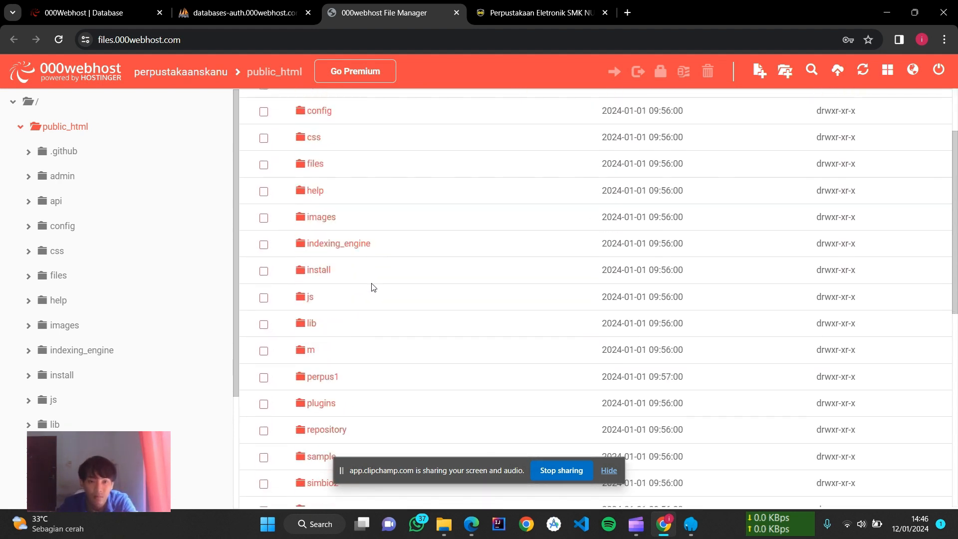
{"action": "scroll", "coordinate": [317, 349], "scroll_direction": "down", "scroll_amount": 3}
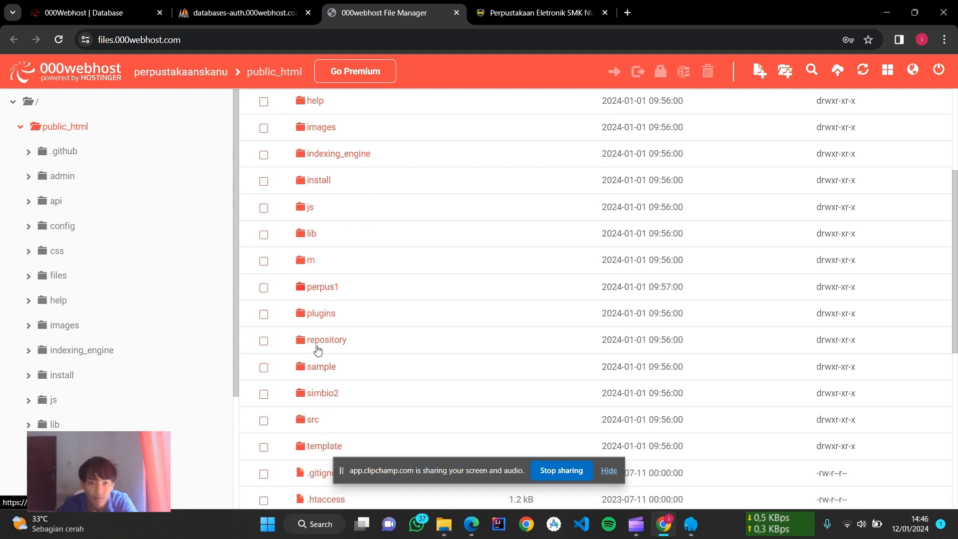
{"action": "scroll", "coordinate": [318, 350], "scroll_direction": "down", "scroll_amount": 1}
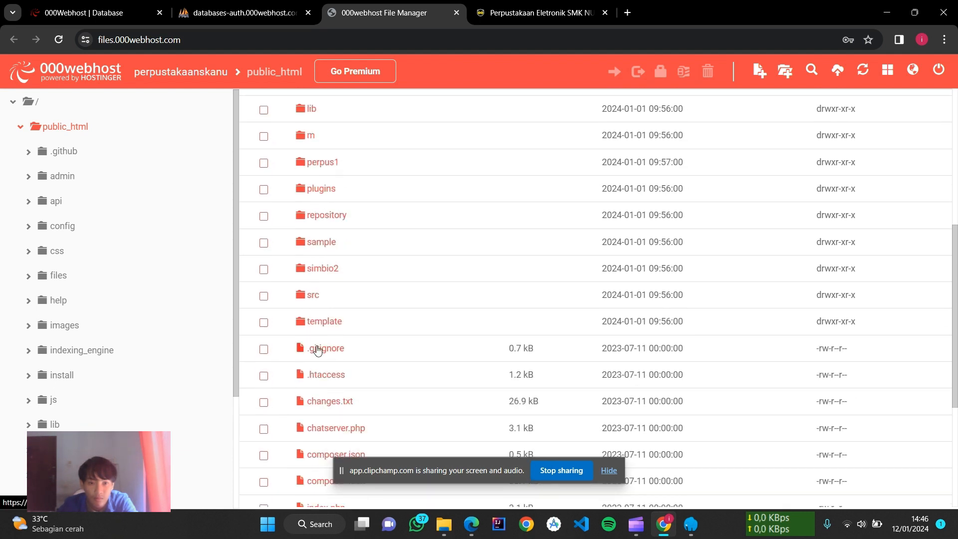
{"action": "scroll", "coordinate": [318, 349], "scroll_direction": "down", "scroll_amount": 1}
{"action": "scroll", "coordinate": [318, 349], "scroll_direction": "down", "scroll_amount": 3}
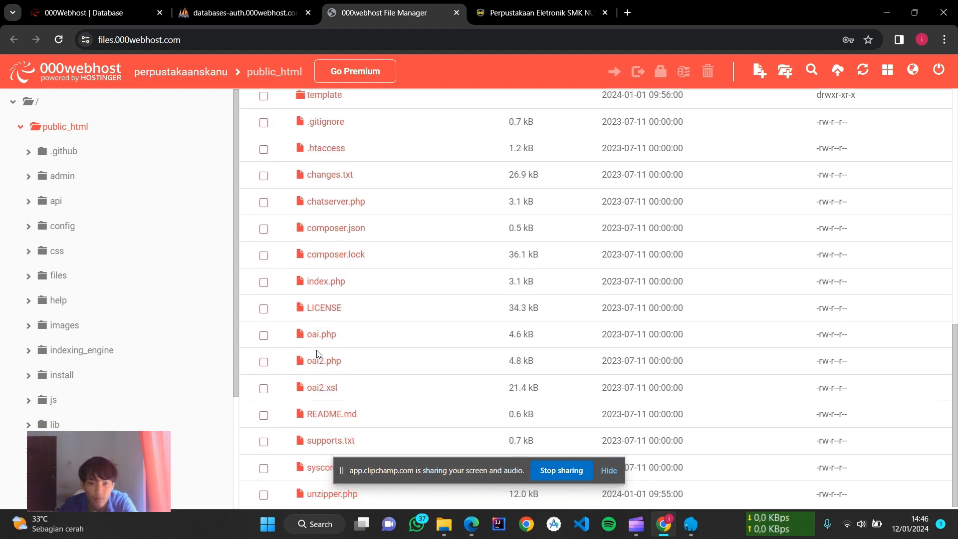
{"action": "scroll", "coordinate": [318, 354], "scroll_direction": "up", "scroll_amount": 5}
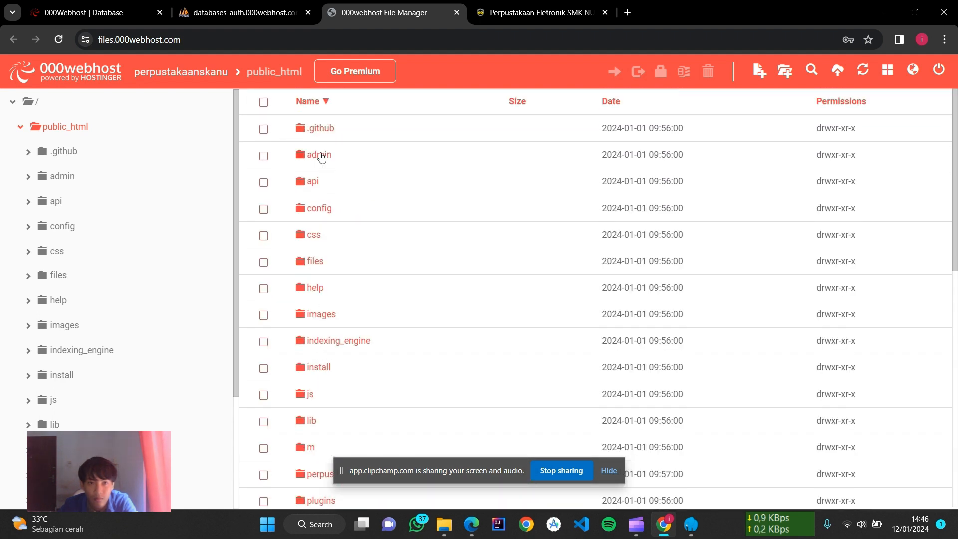
{"action": "left_click", "coordinate": [320, 155]}
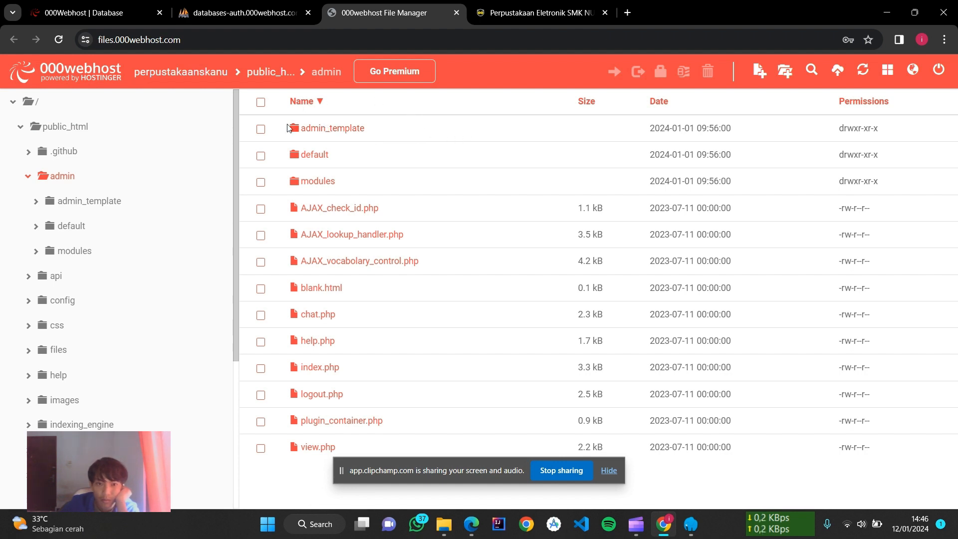
Step: Navigate through .github and api in public_html to open the config folder containing database.php
{"action": "left_click", "coordinate": [307, 102]}
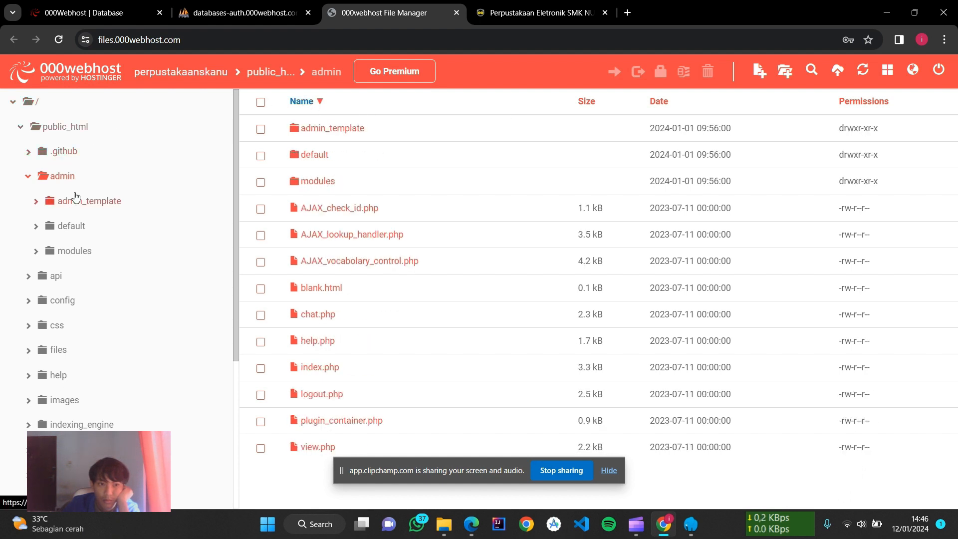
{"action": "left_click", "coordinate": [62, 153]}
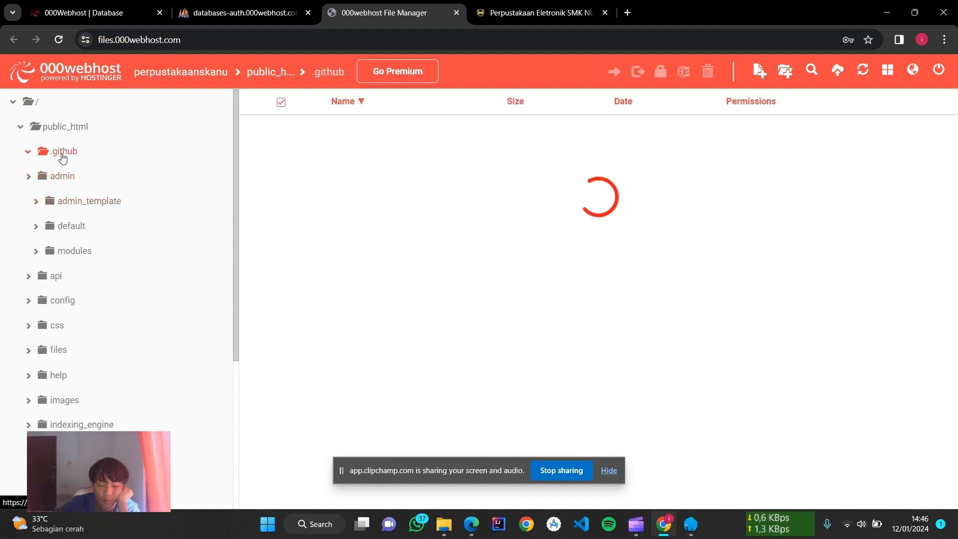
{"action": "left_click", "coordinate": [61, 129]}
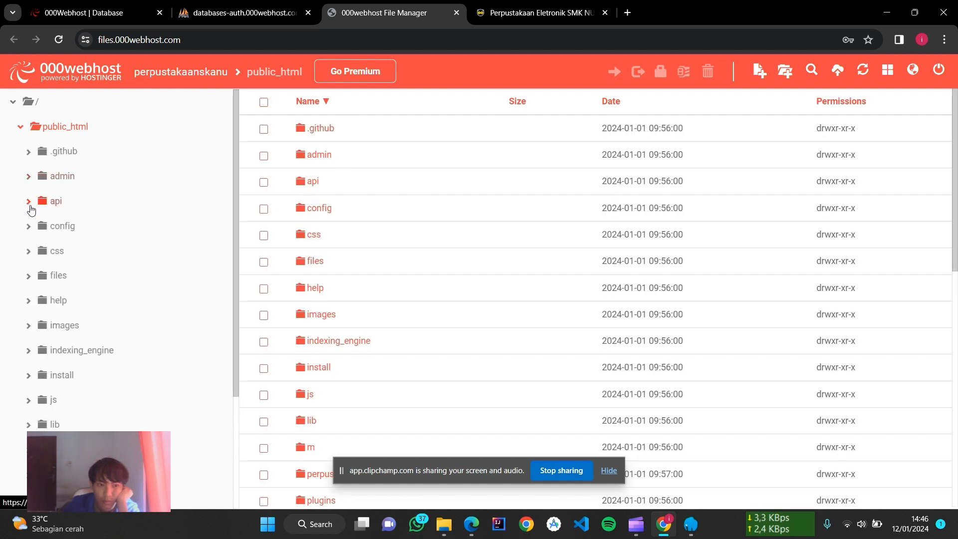
{"action": "left_click", "coordinate": [29, 206]}
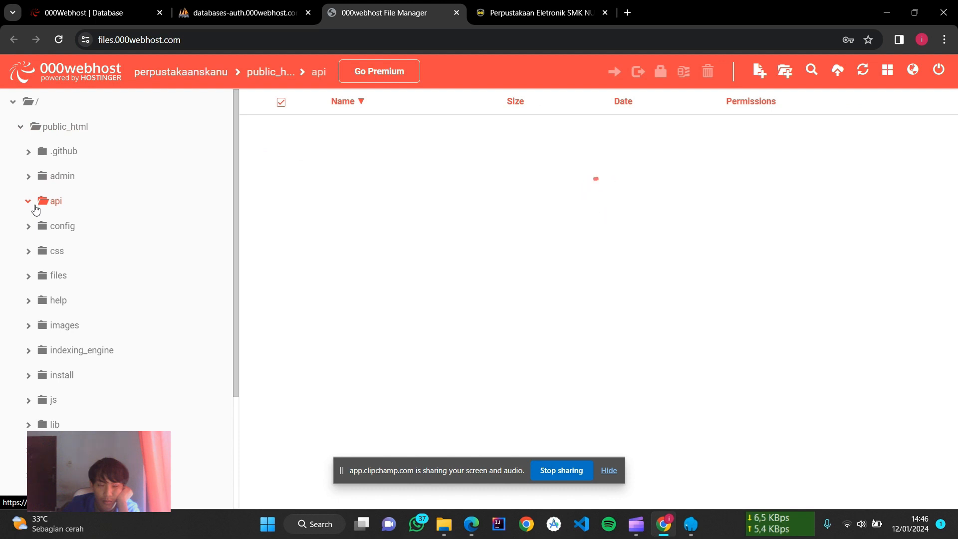
{"action": "scroll", "coordinate": [40, 217], "scroll_direction": "down", "scroll_amount": 1}
{"action": "left_click", "coordinate": [32, 192]}
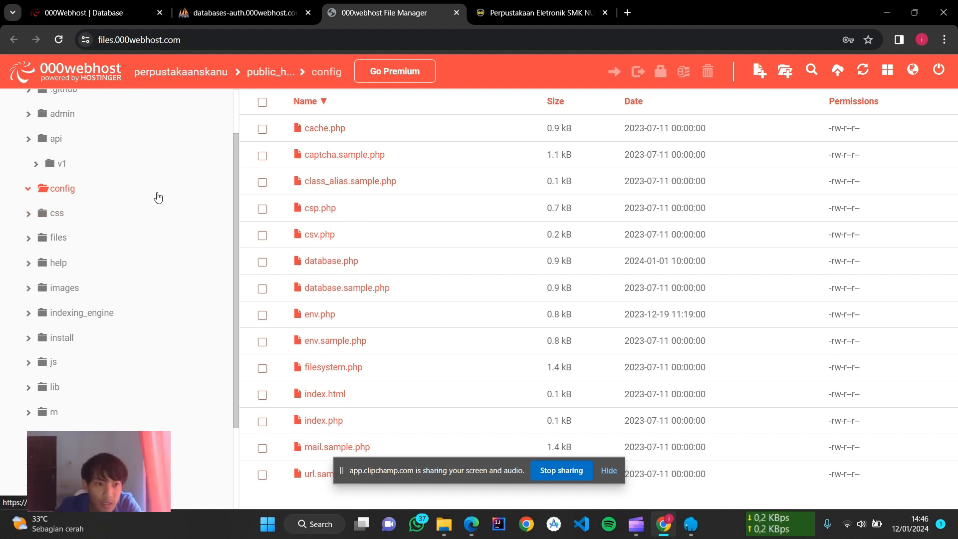
{"action": "scroll", "coordinate": [77, 215], "scroll_direction": "up", "scroll_amount": 2}
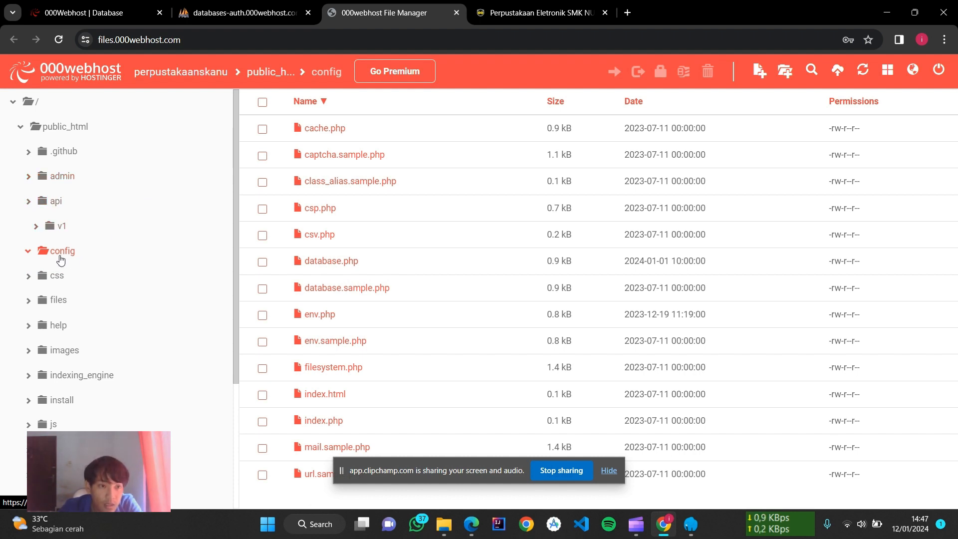
Step: Open config/database.php and check its database name, username and password against the hosted database details
{"action": "double_click", "coordinate": [333, 260]}
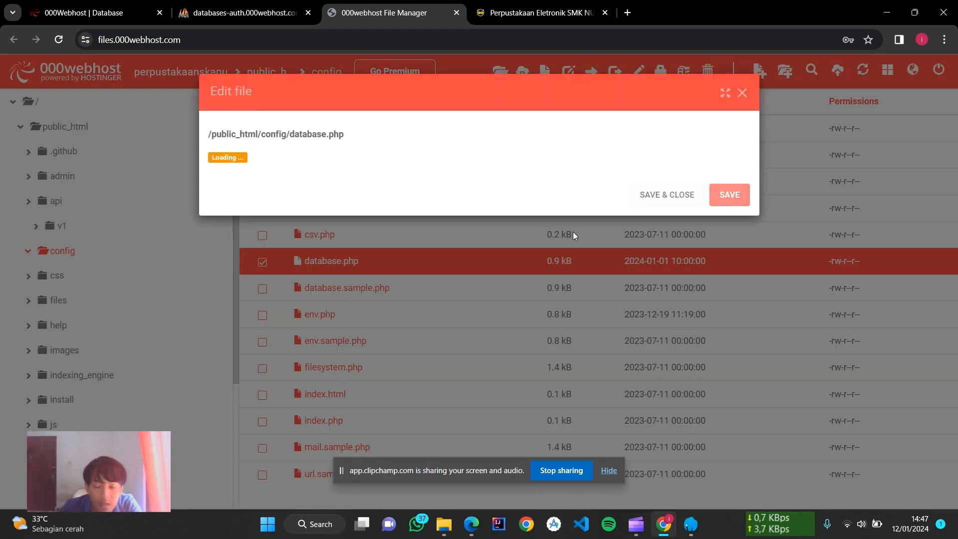
{"action": "scroll", "coordinate": [325, 364], "scroll_direction": "down", "scroll_amount": 5}
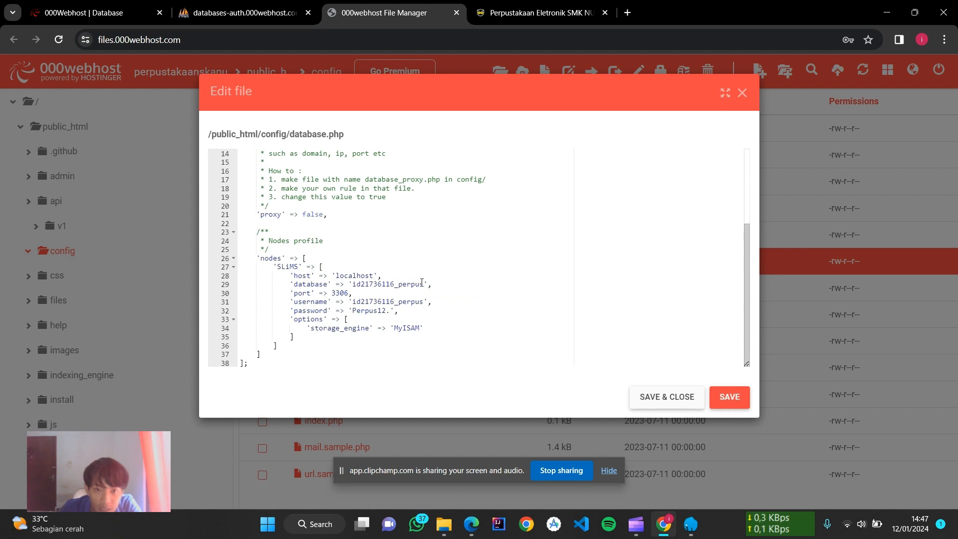
{"action": "left_click", "coordinate": [422, 283]}
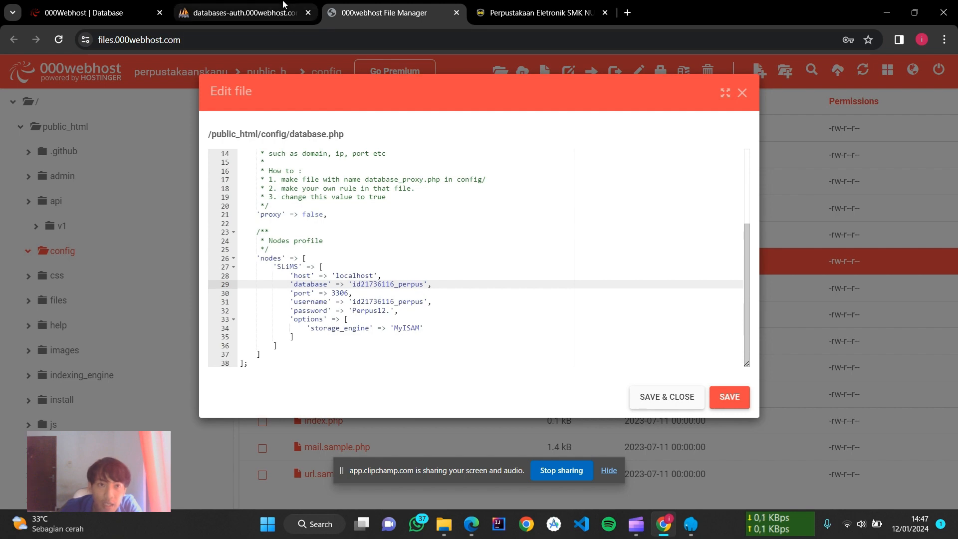
{"action": "left_click", "coordinate": [272, 15]}
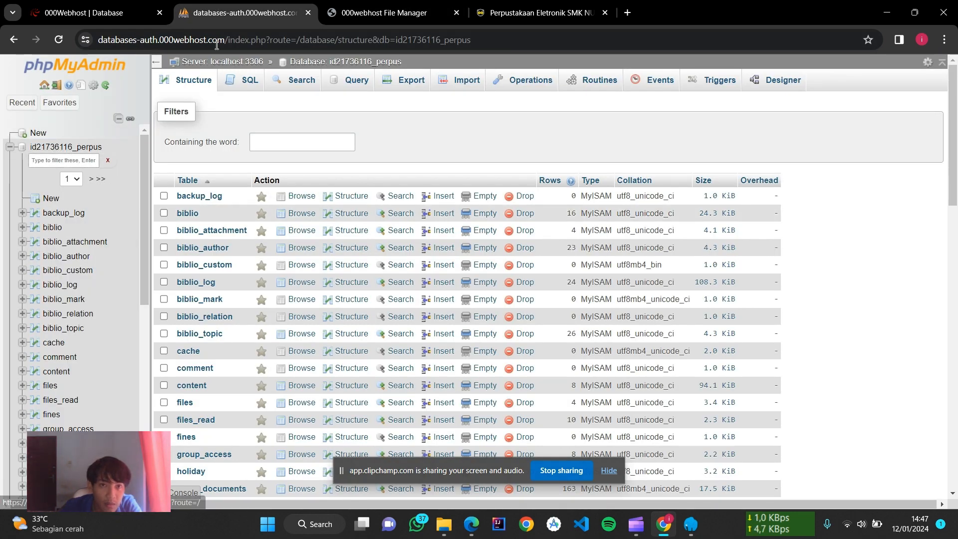
{"action": "left_click", "coordinate": [337, 5]}
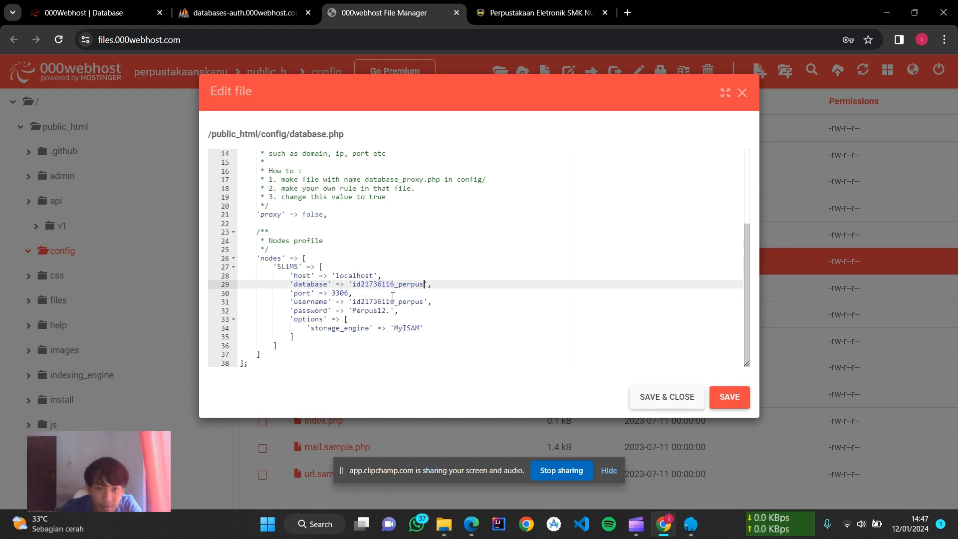
{"action": "left_click", "coordinate": [356, 301]}
{"action": "left_click", "coordinate": [373, 311]}
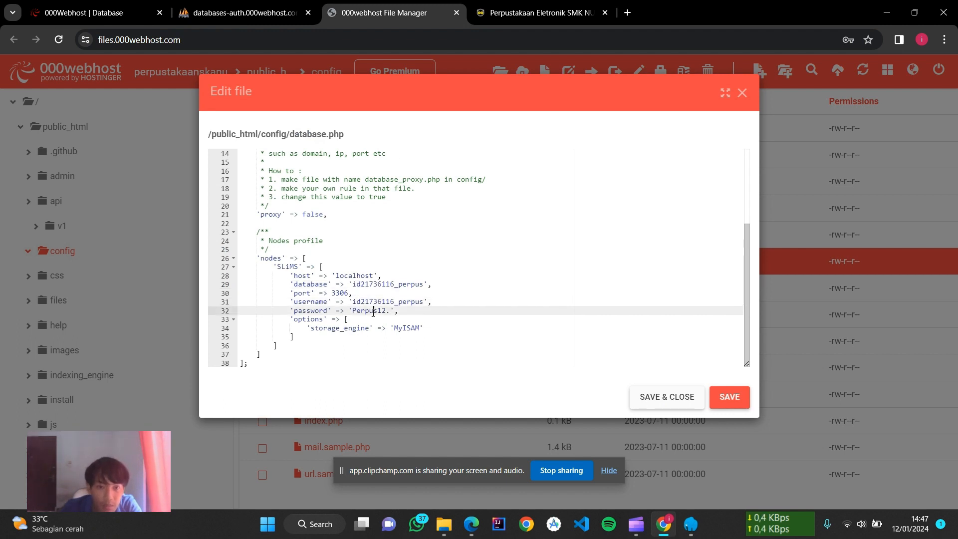
{"action": "left_click", "coordinate": [108, 4]}
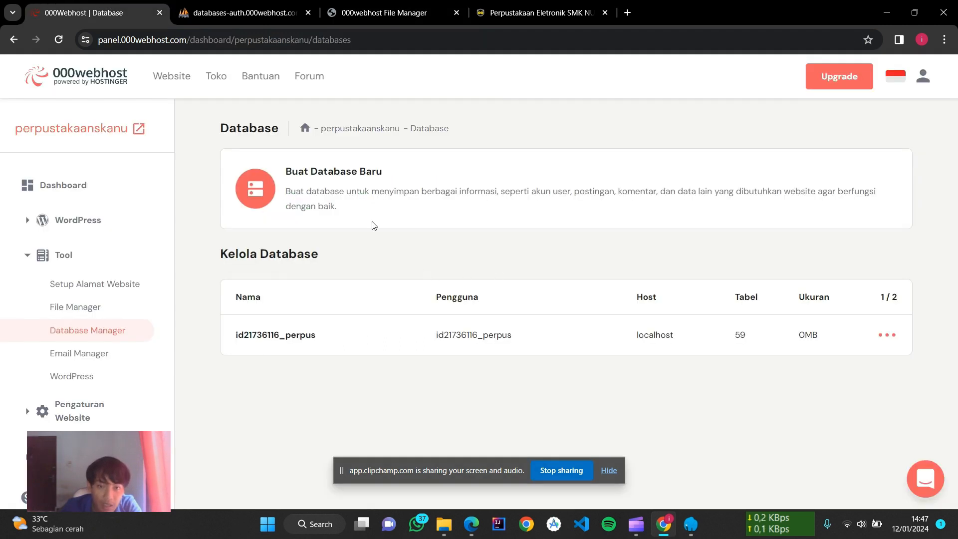
{"action": "left_click", "coordinate": [360, 4]}
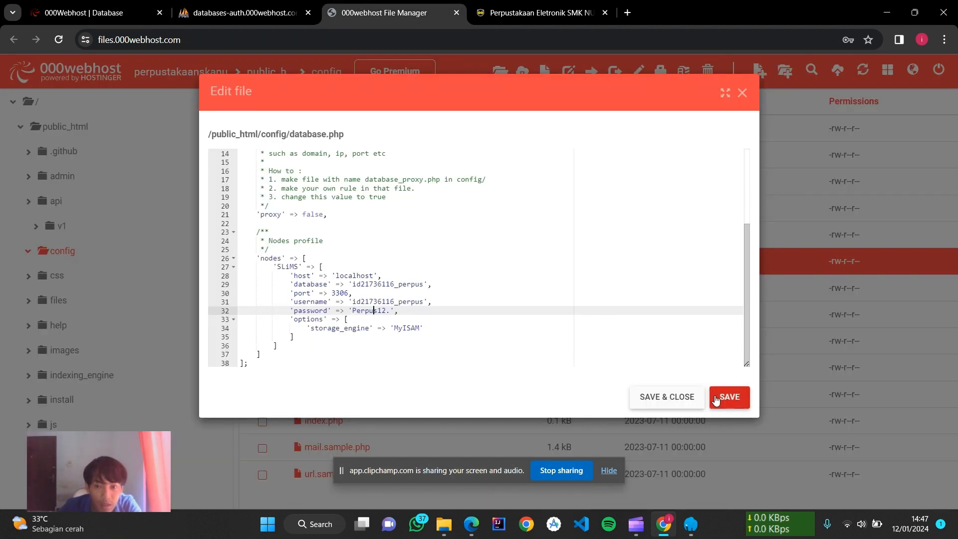
Step: Save database.php with the hosted credentials and go to the 000webhost Database panel
{"action": "left_click", "coordinate": [683, 396]}
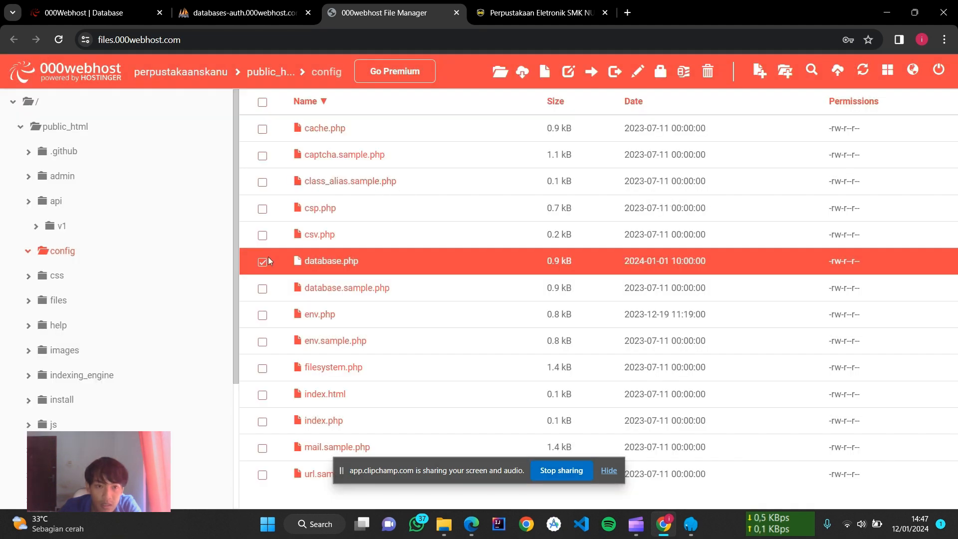
{"action": "left_click", "coordinate": [262, 263]}
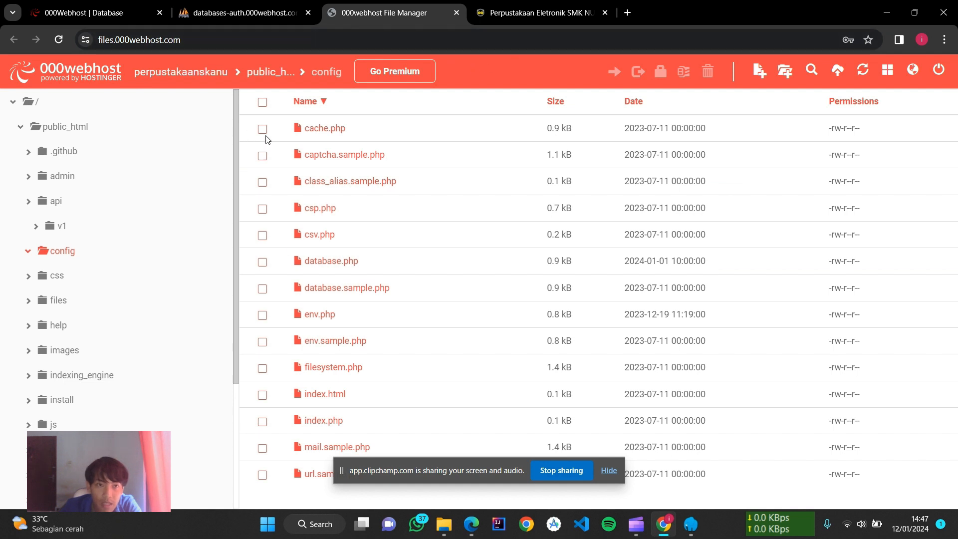
{"action": "left_click", "coordinate": [144, 15]}
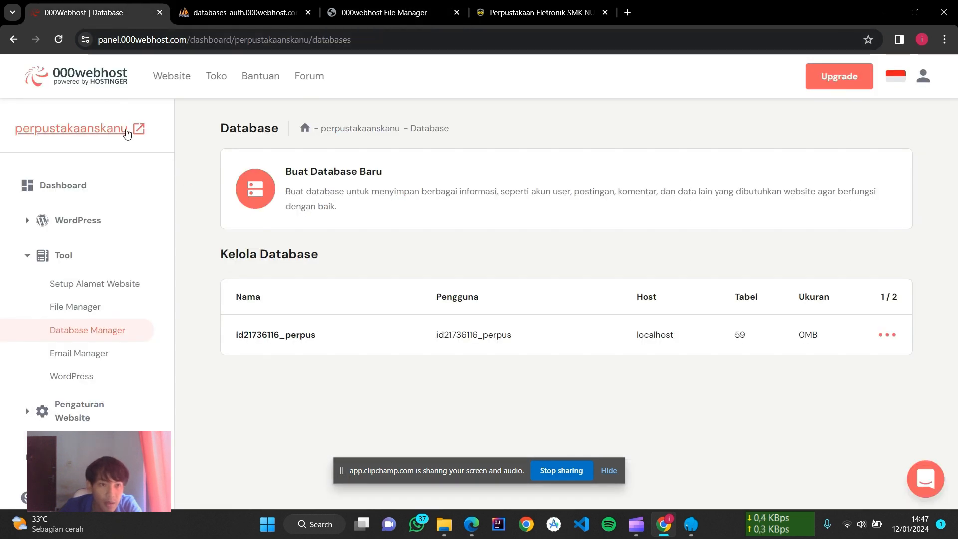
Step: Open the hosted SLiMS library website in a new tab and scroll through it
{"action": "left_click", "coordinate": [128, 130]}
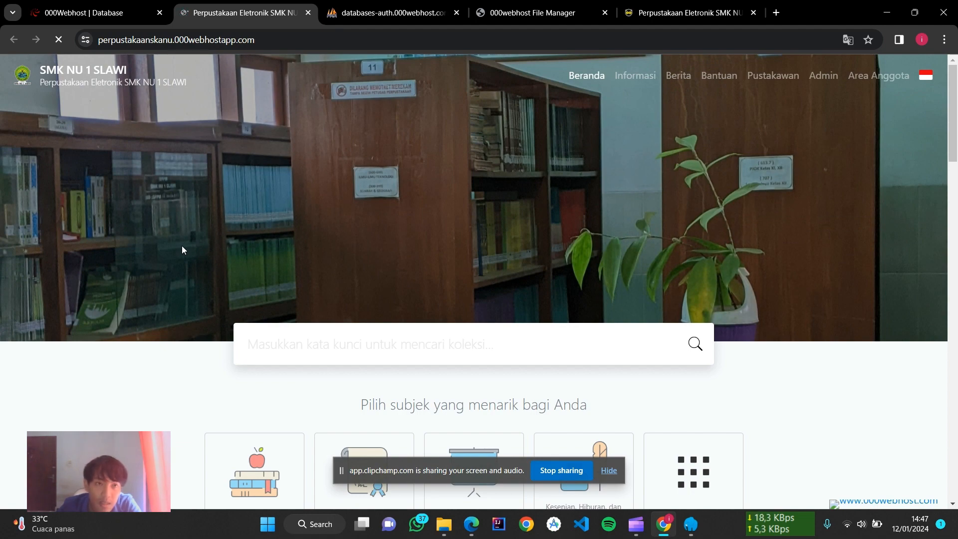
{"action": "scroll", "coordinate": [181, 245], "scroll_direction": "down", "scroll_amount": 12}
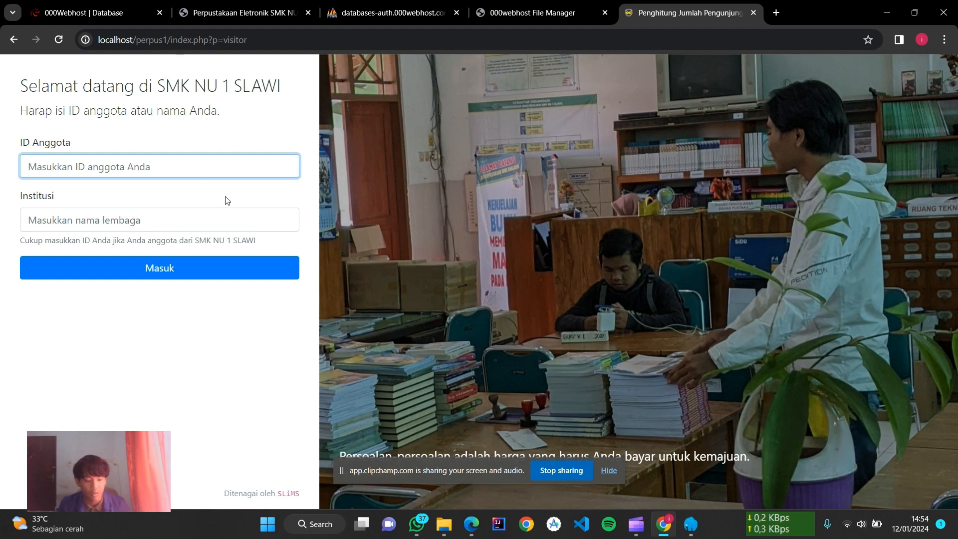
Step: Check in a visit with the member's ID, then go back from the resulting error page
{"action": "type", "text": "23"}
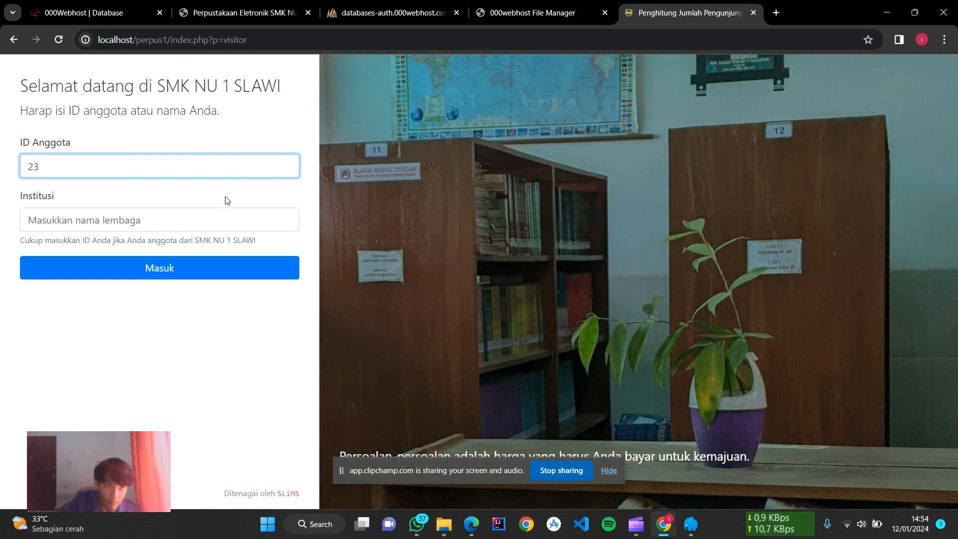
{"action": "type", "text": "09"}
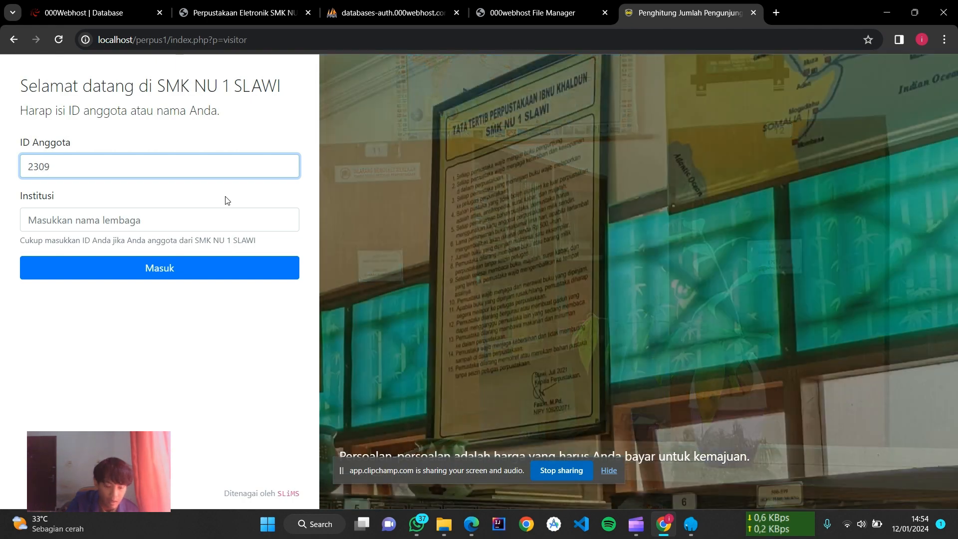
{"action": "type", "text": "000"}
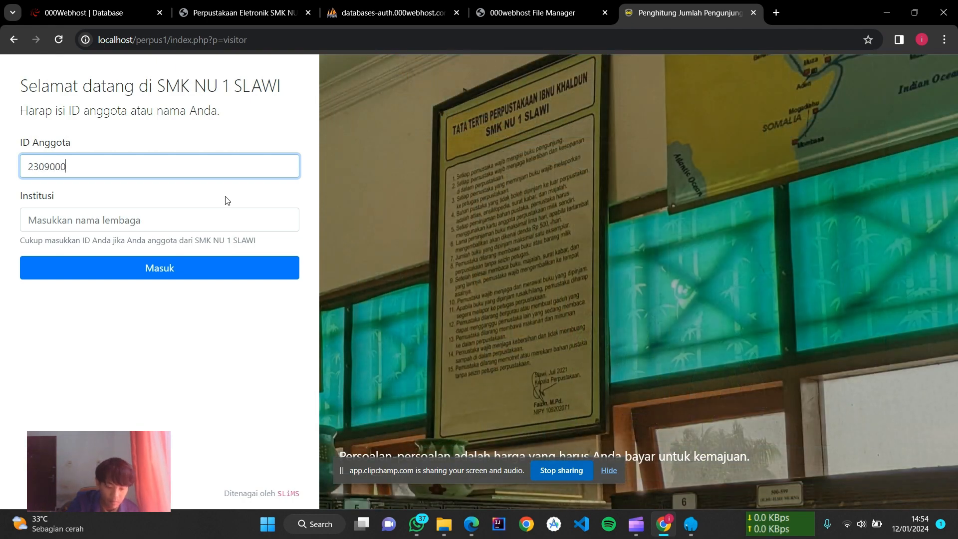
{"action": "type", "text": "7"}
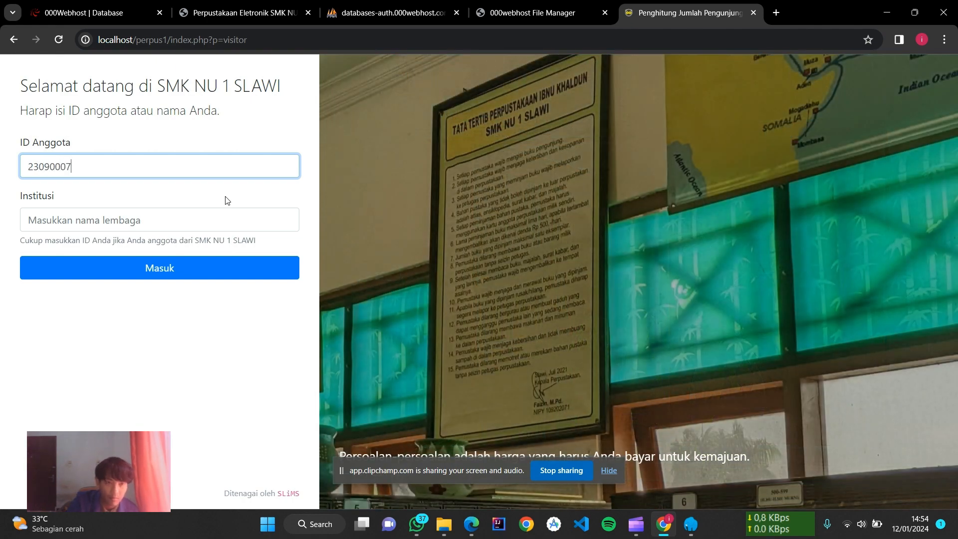
{"action": "left_click", "coordinate": [180, 273]}
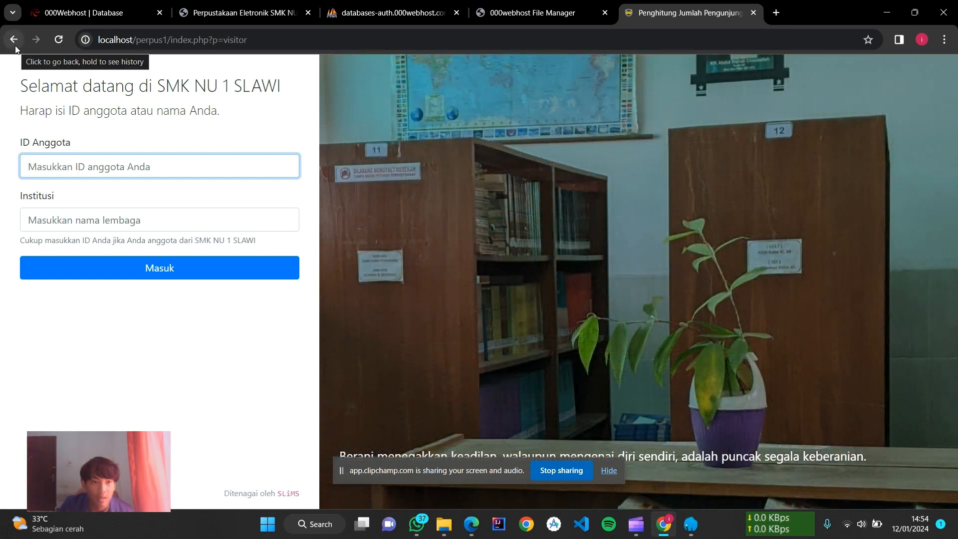
{"action": "left_click", "coordinate": [16, 48]}
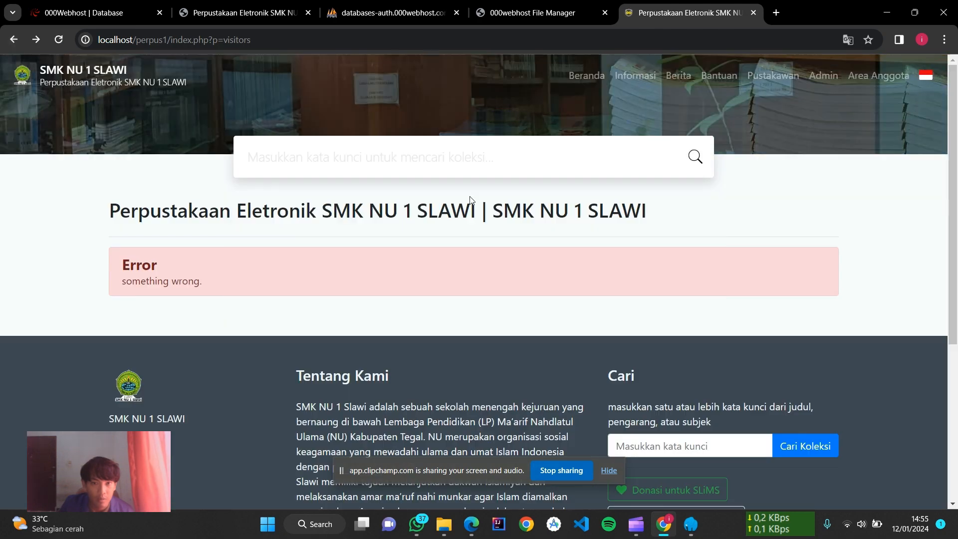
Step: Return to the library home page and scroll through it
{"action": "left_click", "coordinate": [583, 76]}
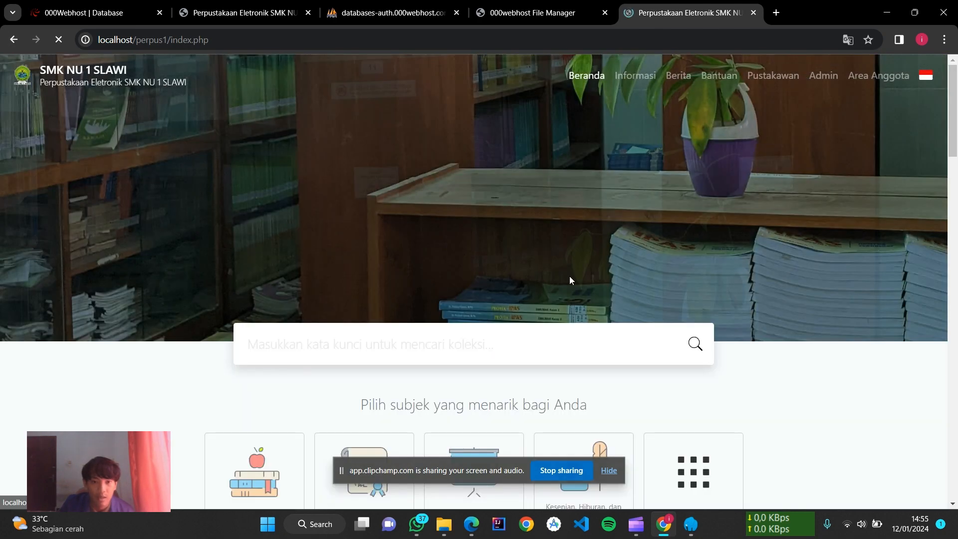
{"action": "scroll", "coordinate": [570, 276], "scroll_direction": "down", "scroll_amount": 10}
{"action": "scroll", "coordinate": [566, 295], "scroll_direction": "down", "scroll_amount": 10}
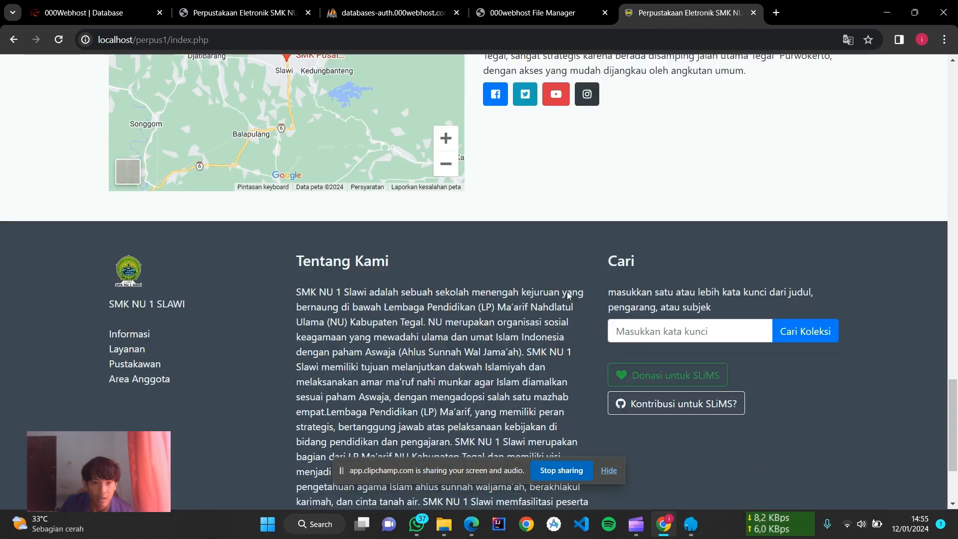
{"action": "scroll", "coordinate": [567, 296], "scroll_direction": "up", "scroll_amount": 15}
{"action": "scroll", "coordinate": [570, 292], "scroll_direction": "up", "scroll_amount": 15}
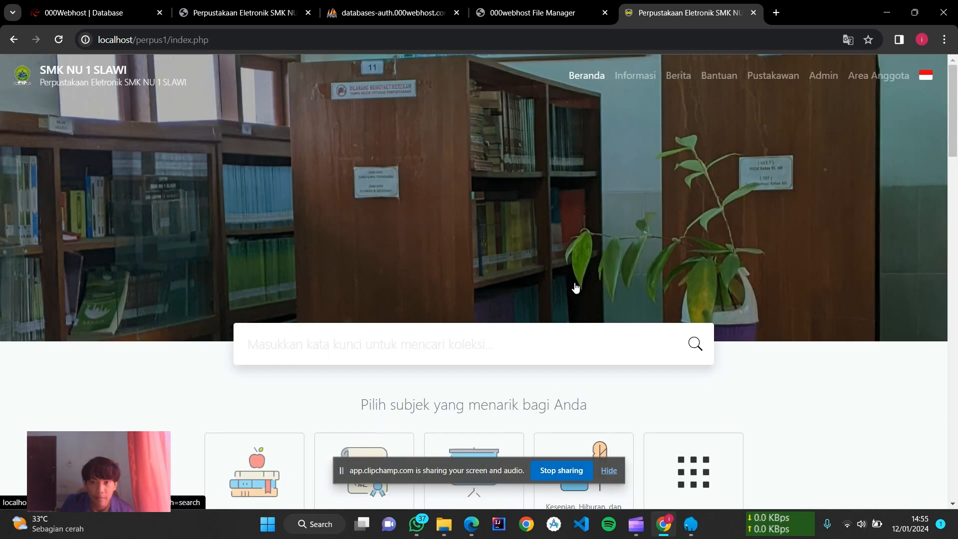
{"action": "scroll", "coordinate": [573, 284], "scroll_direction": "down", "scroll_amount": 14}
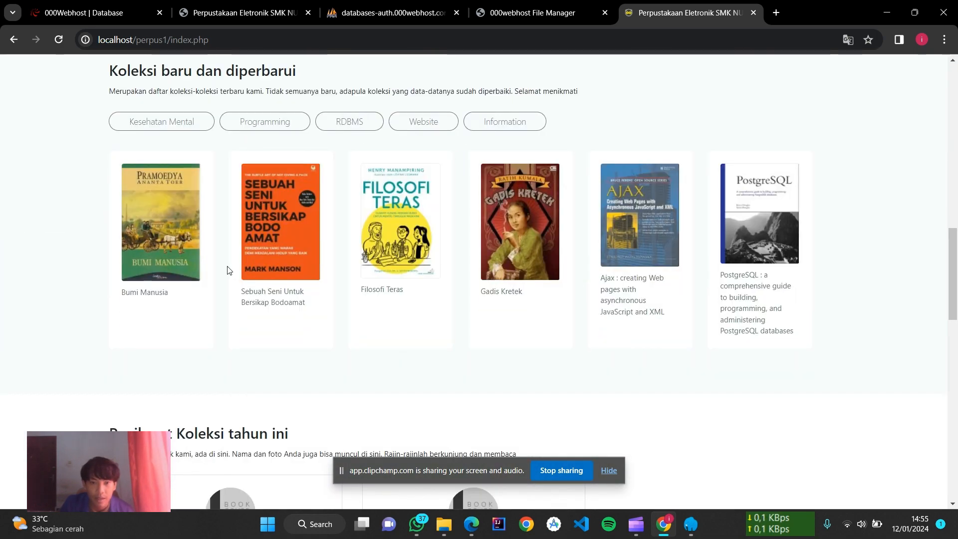
{"action": "scroll", "coordinate": [365, 352], "scroll_direction": "down", "scroll_amount": 8}
{"action": "scroll", "coordinate": [442, 375], "scroll_direction": "down", "scroll_amount": 4}
{"action": "scroll", "coordinate": [442, 374], "scroll_direction": "up", "scroll_amount": 20}
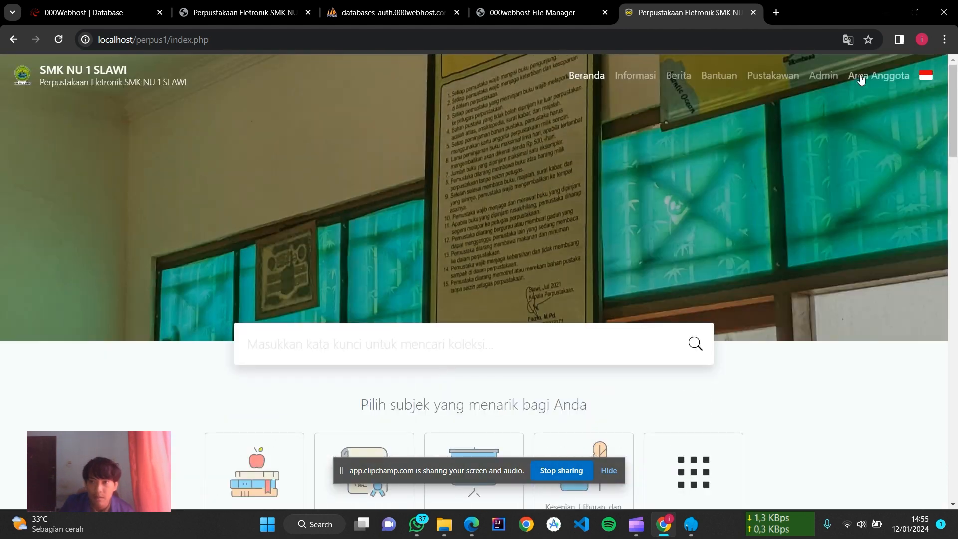
Step: Log in to the member area with the saved member ID and password, declining to save the password
{"action": "left_click", "coordinate": [878, 76]}
{"action": "left_click", "coordinate": [220, 325]}
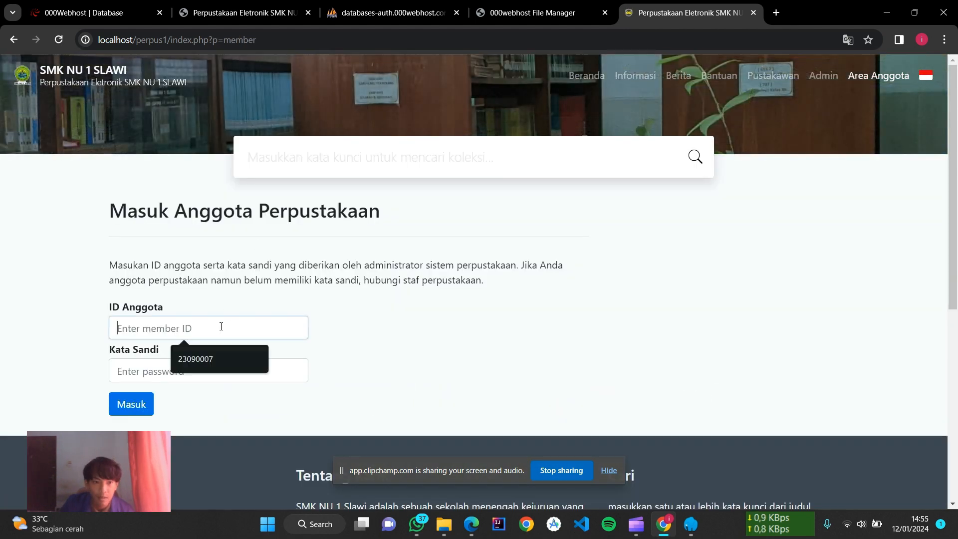
{"action": "left_click", "coordinate": [228, 357]}
{"action": "left_click", "coordinate": [210, 376]}
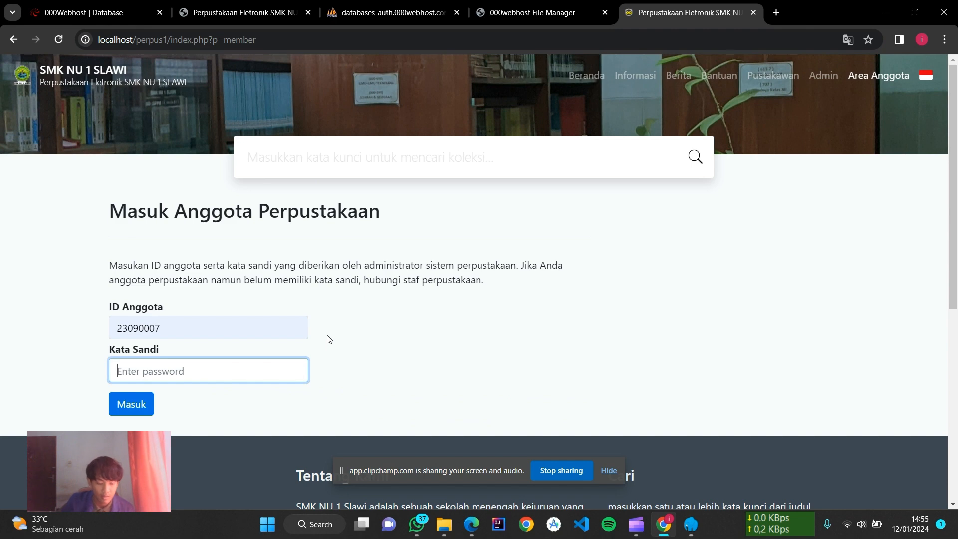
{"action": "type", "text": "23"}
{"action": "type", "text": "•••••••"}
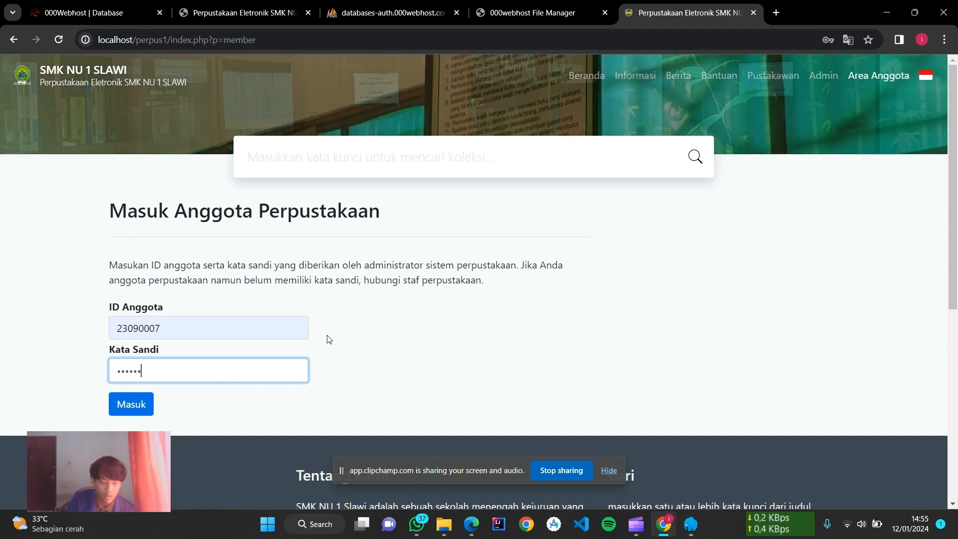
{"action": "left_click", "coordinate": [128, 415]}
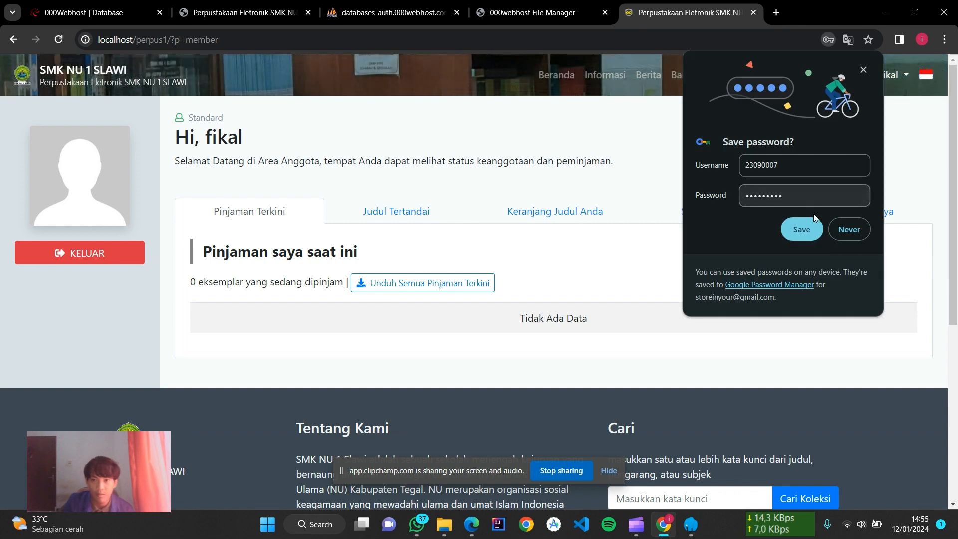
{"action": "left_click", "coordinate": [839, 229]}
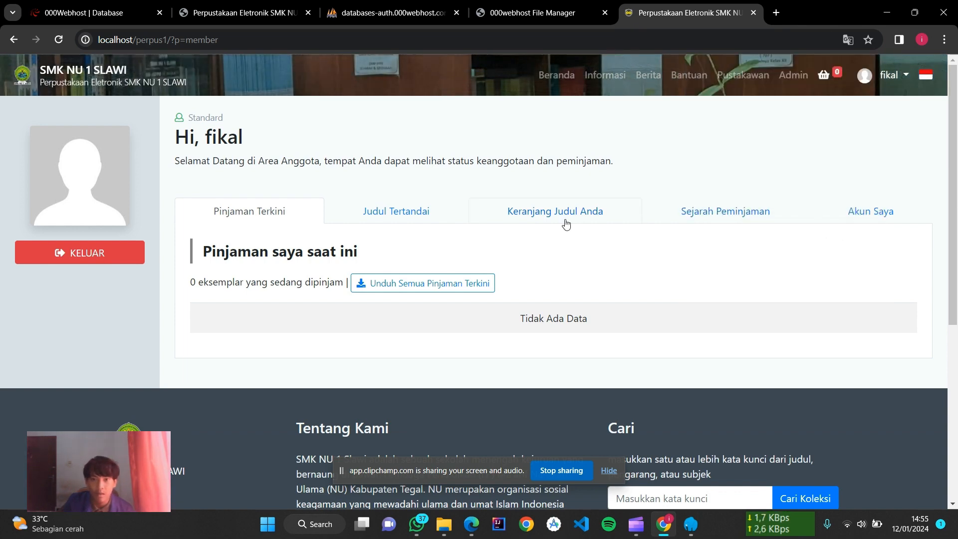
Step: View the member's bookmarked titles and basket, then return to the home page
{"action": "left_click", "coordinate": [417, 210]}
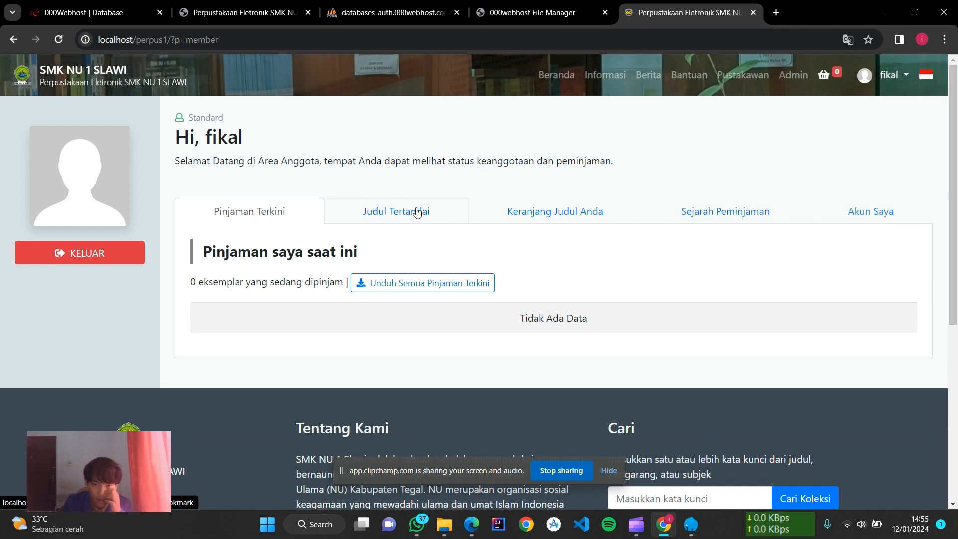
{"action": "left_click", "coordinate": [540, 213]}
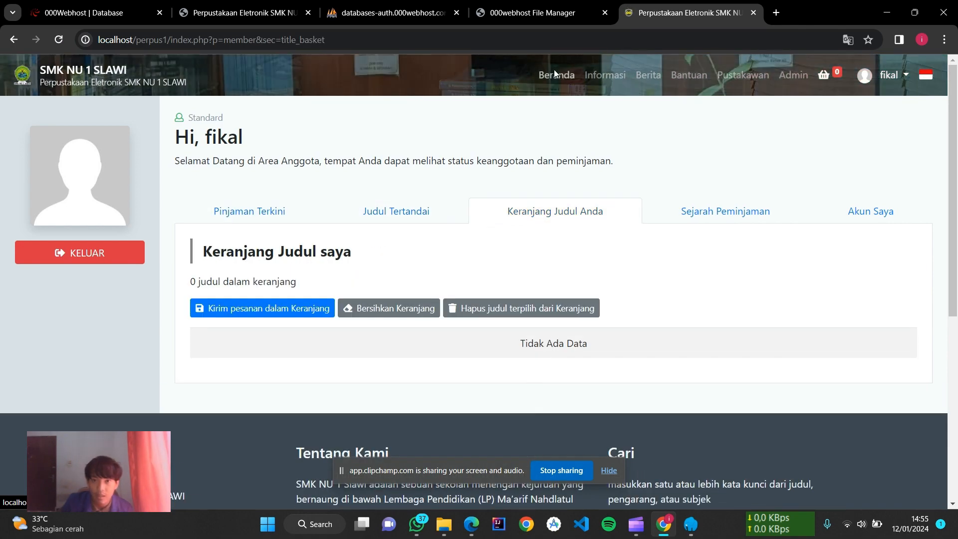
{"action": "left_click", "coordinate": [549, 80]}
{"action": "scroll", "coordinate": [357, 306], "scroll_direction": "down", "scroll_amount": 15}
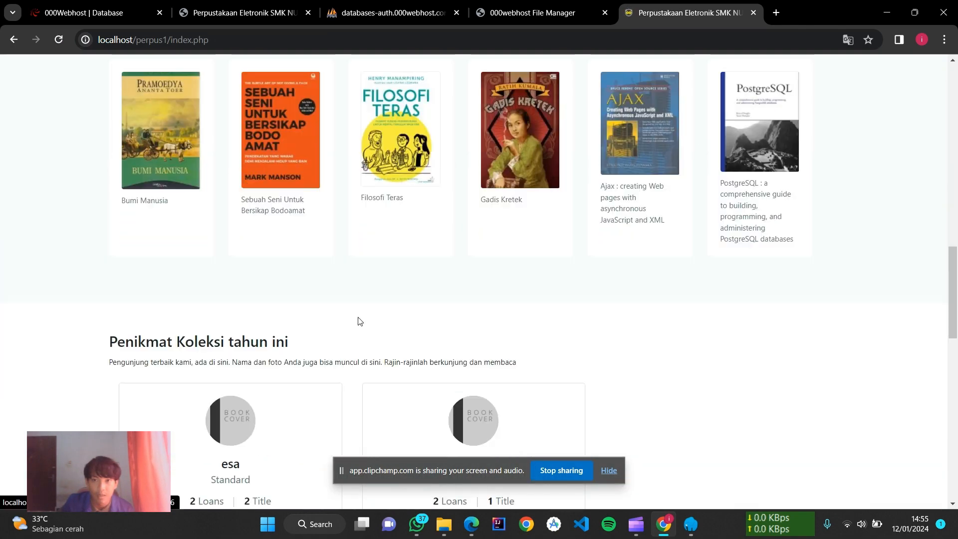
{"action": "scroll", "coordinate": [389, 397], "scroll_direction": "down", "scroll_amount": 8}
{"action": "scroll", "coordinate": [388, 397], "scroll_direction": "up", "scroll_amount": 20}
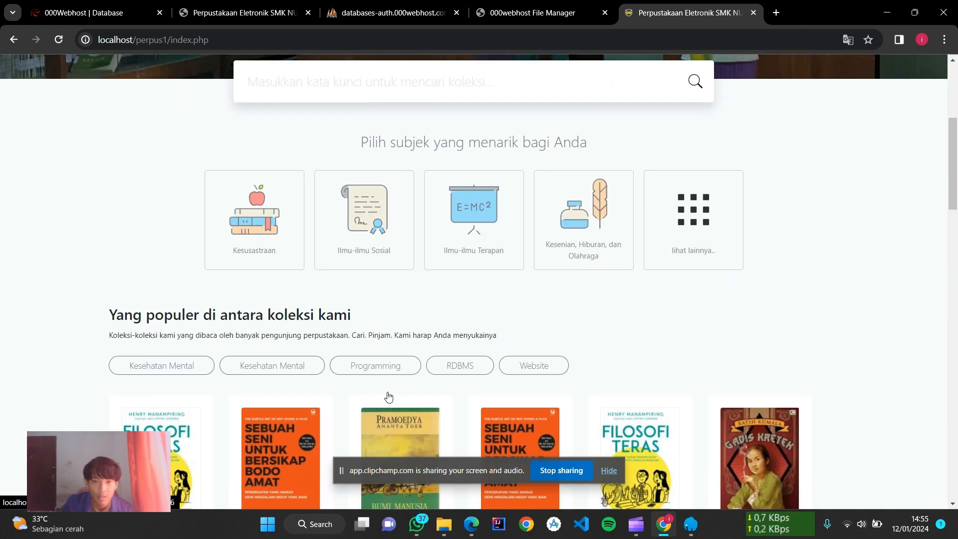
{"action": "scroll", "coordinate": [389, 394], "scroll_direction": "down", "scroll_amount": 10}
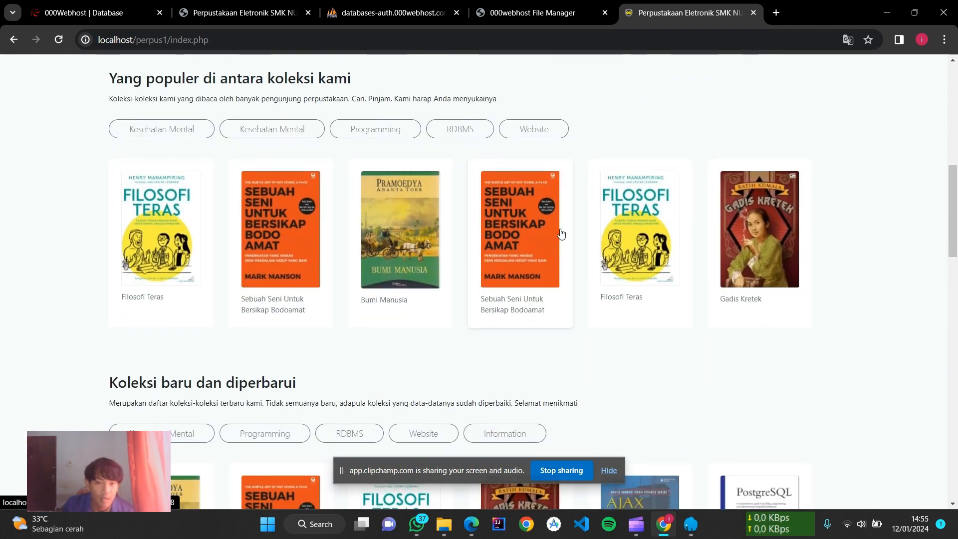
Step: Open the Filosofi Teras detail page and review its copy 0001 and attached file
{"action": "left_click", "coordinate": [199, 232]}
{"action": "scroll", "coordinate": [412, 333], "scroll_direction": "down", "scroll_amount": 5}
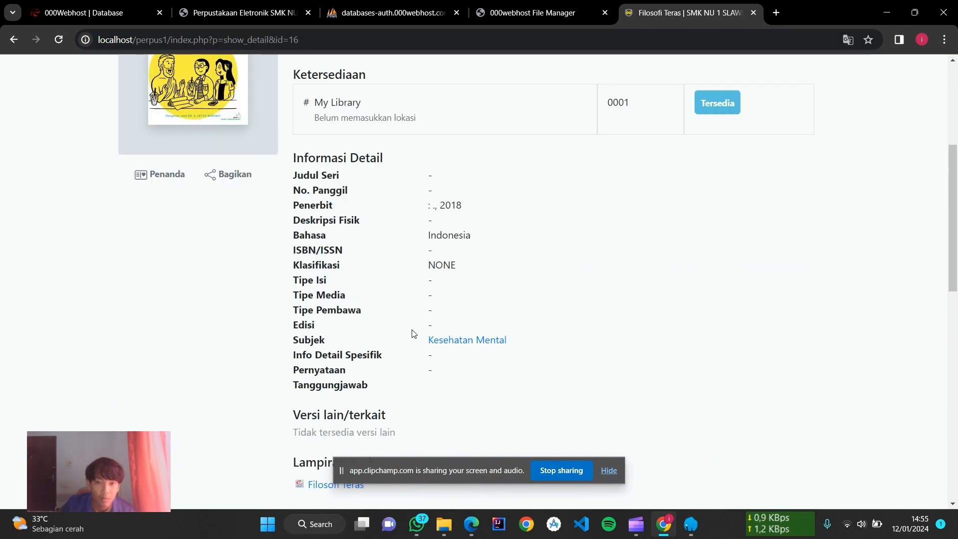
{"action": "scroll", "coordinate": [412, 333], "scroll_direction": "down", "scroll_amount": 13}
{"action": "scroll", "coordinate": [412, 330], "scroll_direction": "up", "scroll_amount": 14}
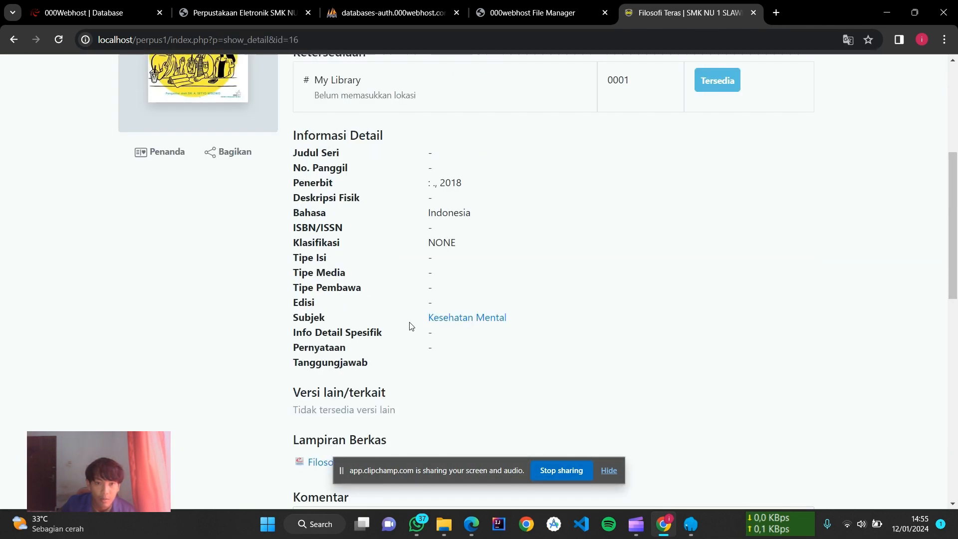
{"action": "scroll", "coordinate": [411, 326], "scroll_direction": "up", "scroll_amount": 5}
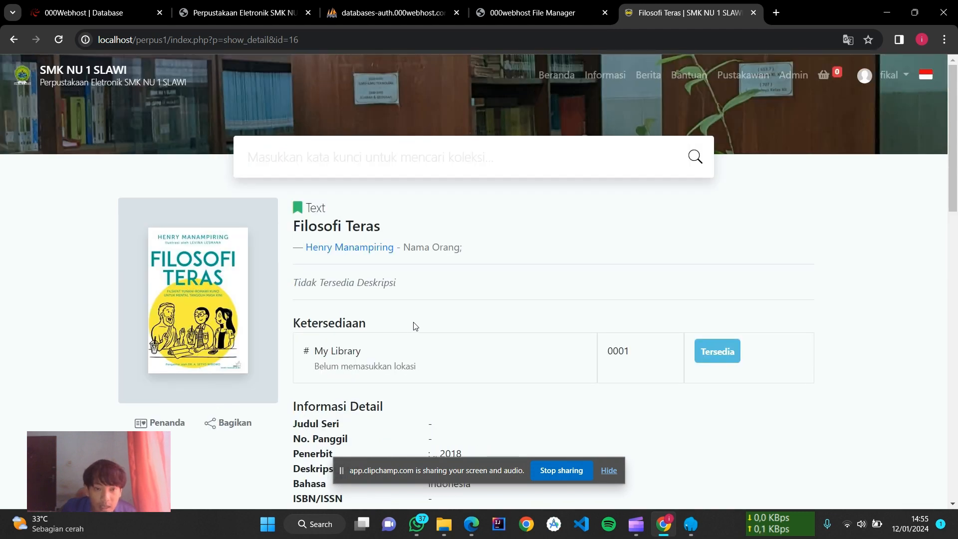
{"action": "scroll", "coordinate": [412, 325], "scroll_direction": "down", "scroll_amount": 11}
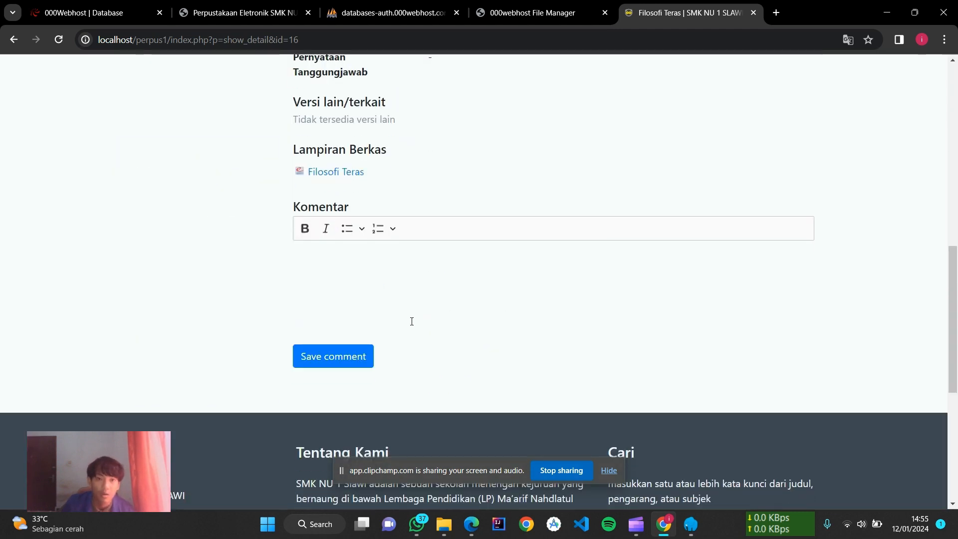
{"action": "scroll", "coordinate": [412, 321], "scroll_direction": "up", "scroll_amount": 4}
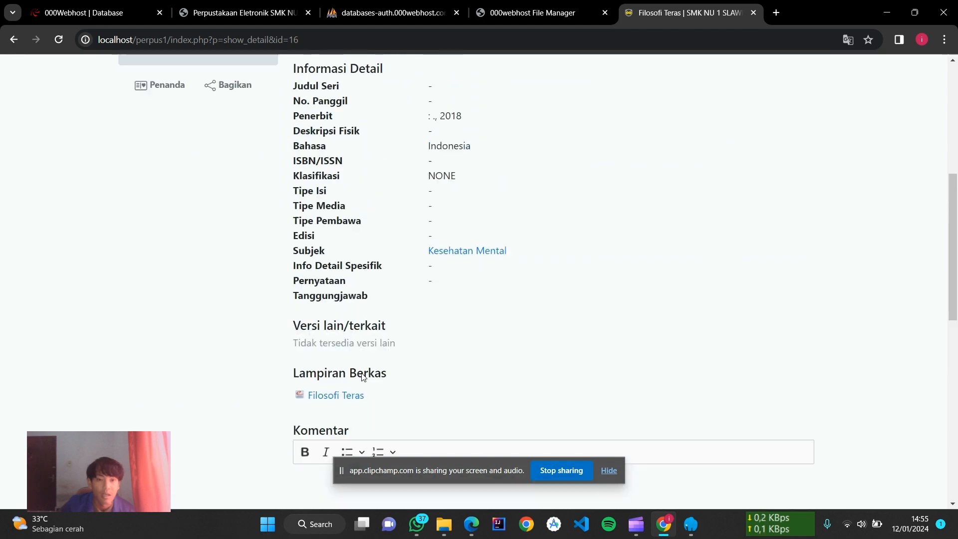
{"action": "scroll", "coordinate": [363, 376], "scroll_direction": "up", "scroll_amount": 7}
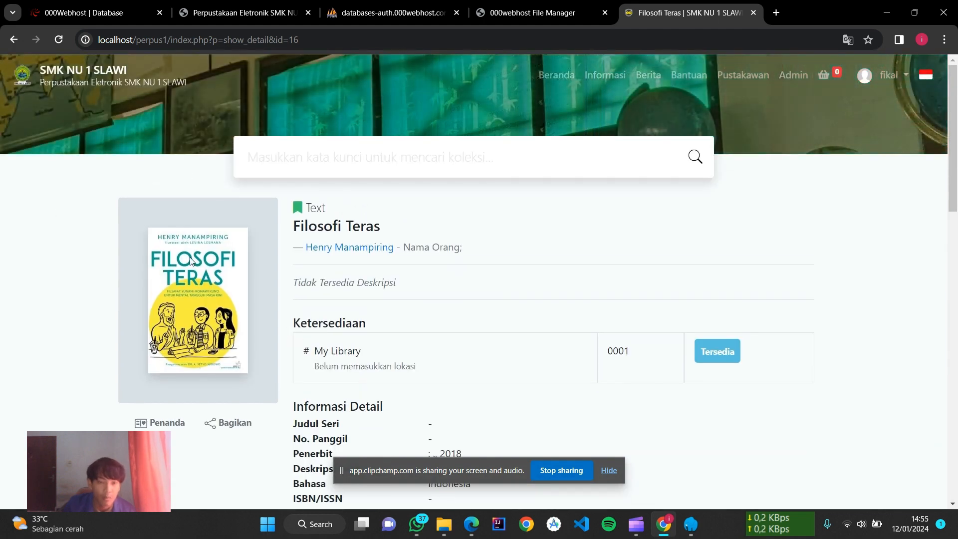
{"action": "scroll", "coordinate": [514, 308], "scroll_direction": "down", "scroll_amount": 10}
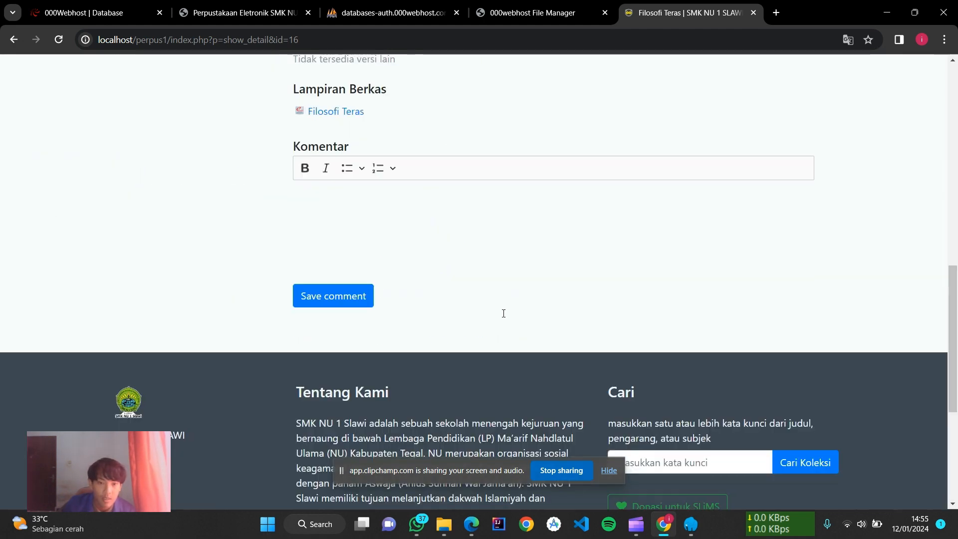
{"action": "scroll", "coordinate": [509, 314], "scroll_direction": "up", "scroll_amount": 1}
{"action": "scroll", "coordinate": [511, 312], "scroll_direction": "up", "scroll_amount": 7}
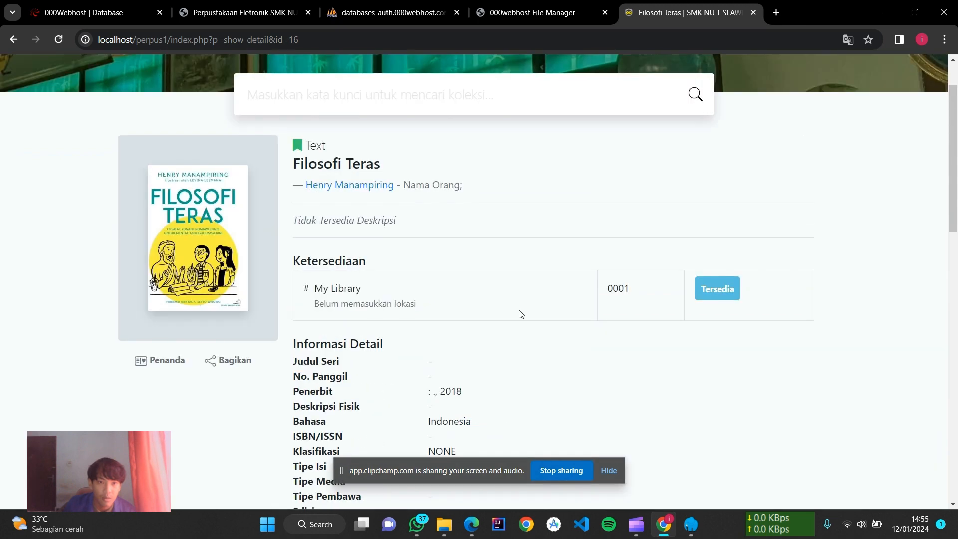
{"action": "scroll", "coordinate": [523, 314], "scroll_direction": "down", "scroll_amount": 1}
{"action": "scroll", "coordinate": [523, 313], "scroll_direction": "down", "scroll_amount": 10}
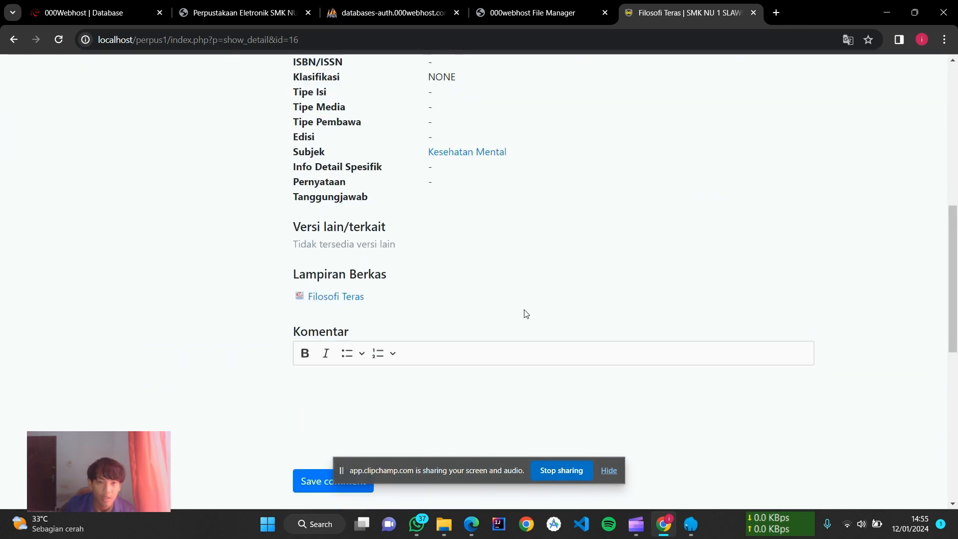
{"action": "scroll", "coordinate": [324, 240], "scroll_direction": "up", "scroll_amount": 2}
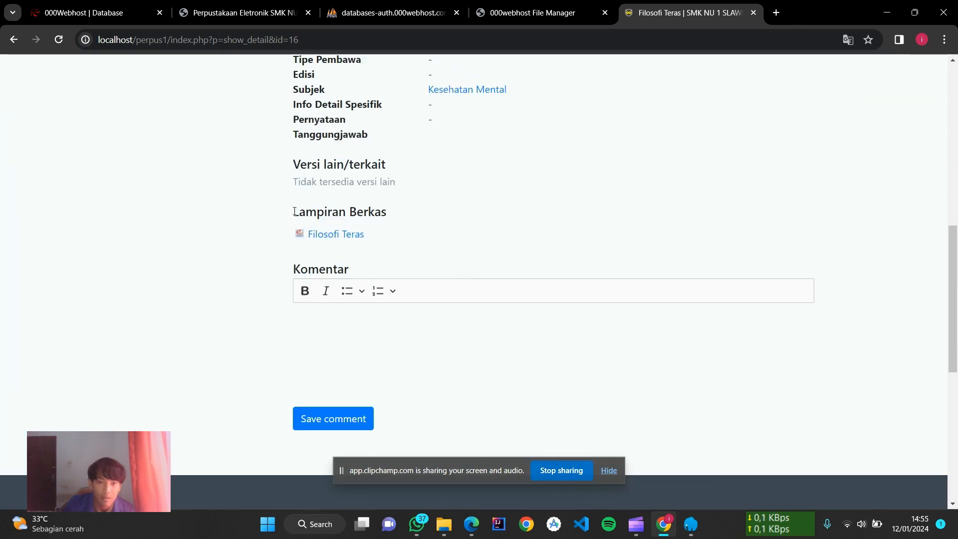
{"action": "left_click", "coordinate": [323, 236]}
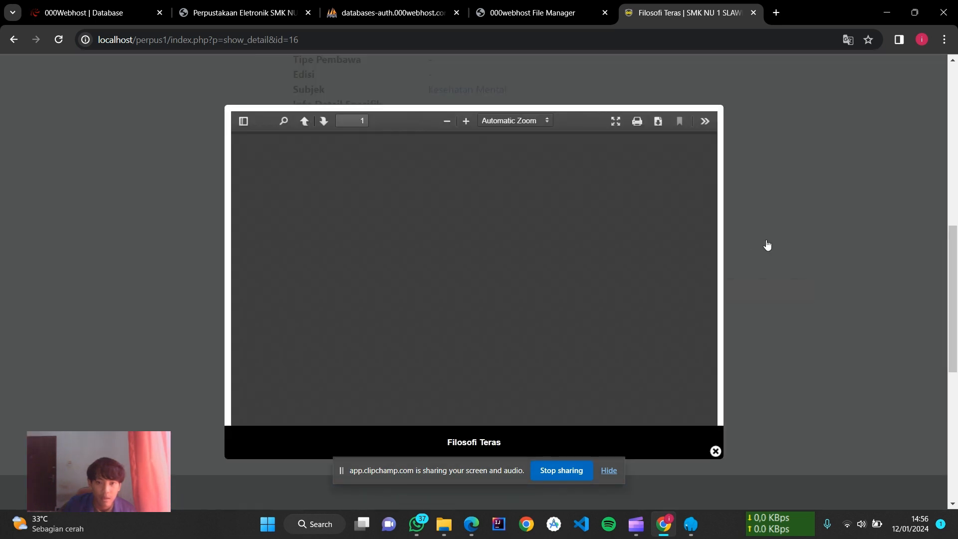
{"action": "scroll", "coordinate": [497, 272], "scroll_direction": "down", "scroll_amount": 5}
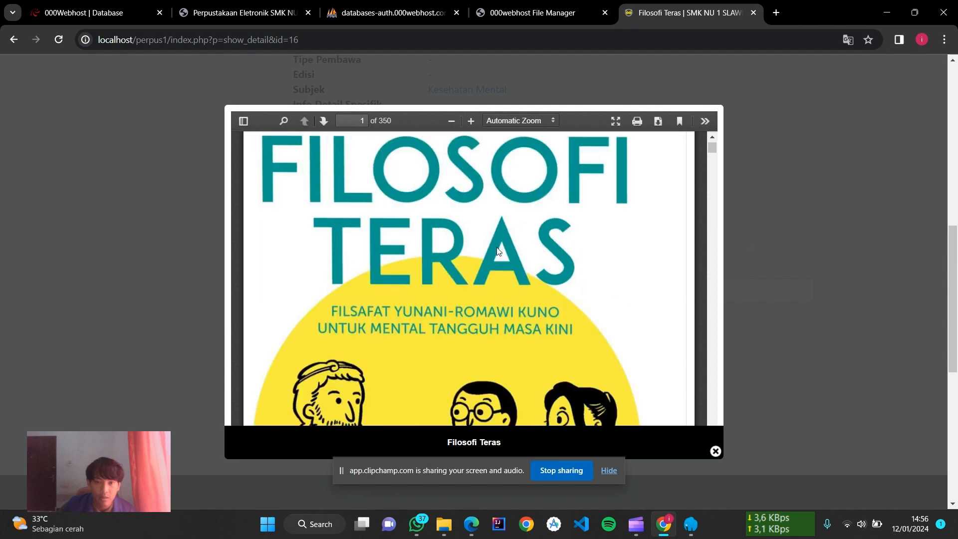
{"action": "scroll", "coordinate": [496, 272], "scroll_direction": "down", "scroll_amount": 15}
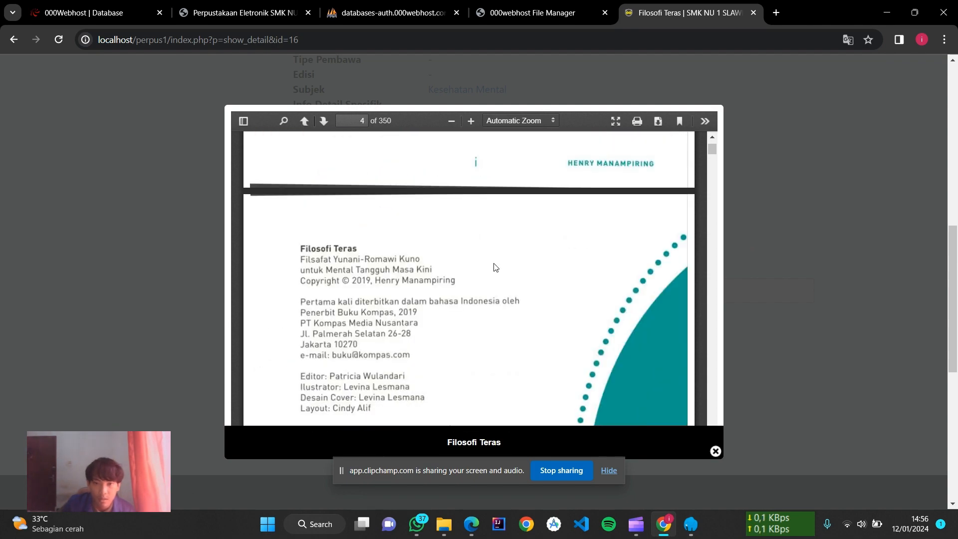
{"action": "scroll", "coordinate": [493, 264], "scroll_direction": "down", "scroll_amount": 20}
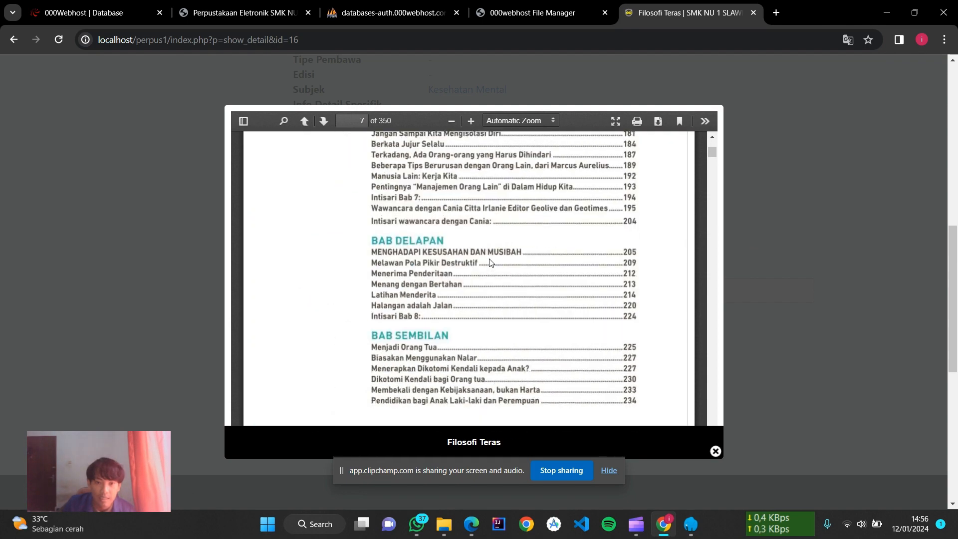
{"action": "scroll", "coordinate": [487, 262], "scroll_direction": "down", "scroll_amount": 15}
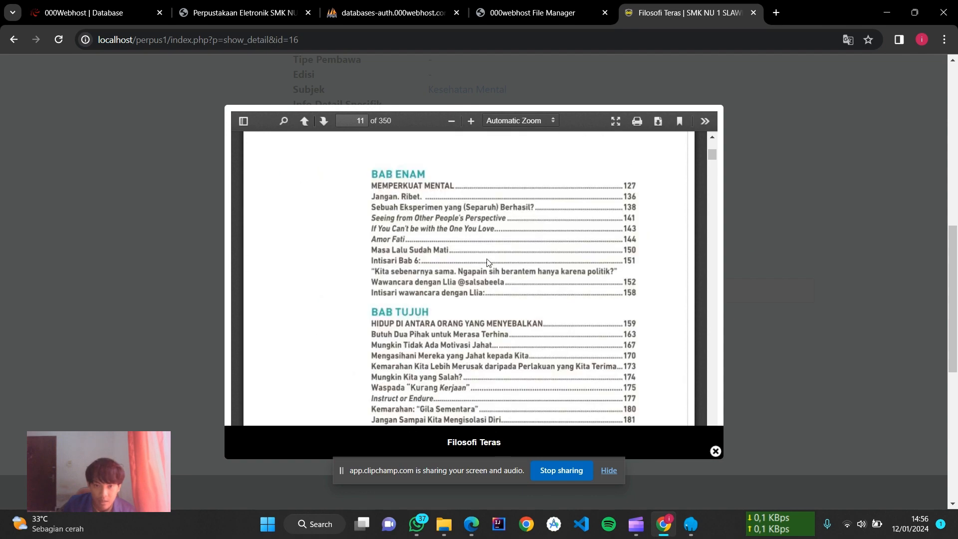
{"action": "scroll", "coordinate": [488, 261], "scroll_direction": "down", "scroll_amount": 20}
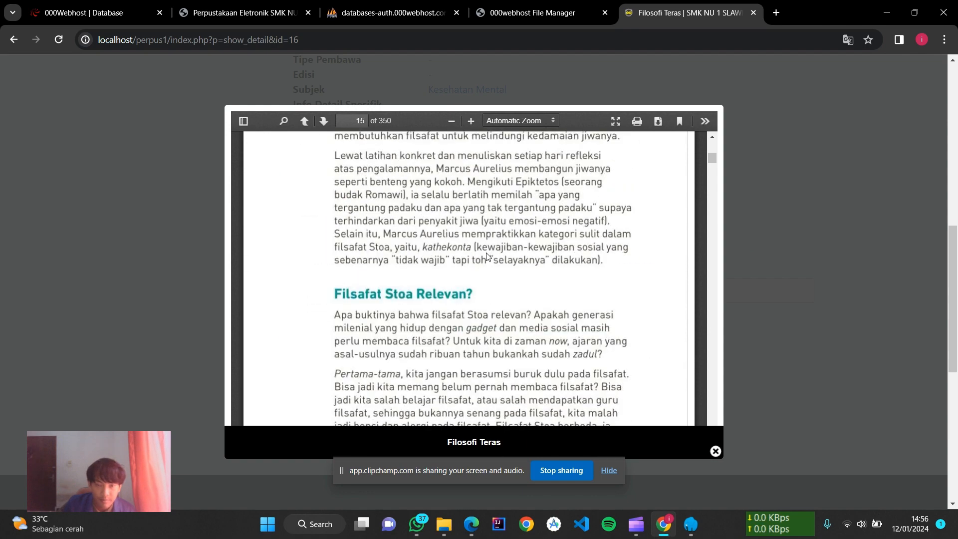
{"action": "scroll", "coordinate": [483, 249], "scroll_direction": "down", "scroll_amount": 20}
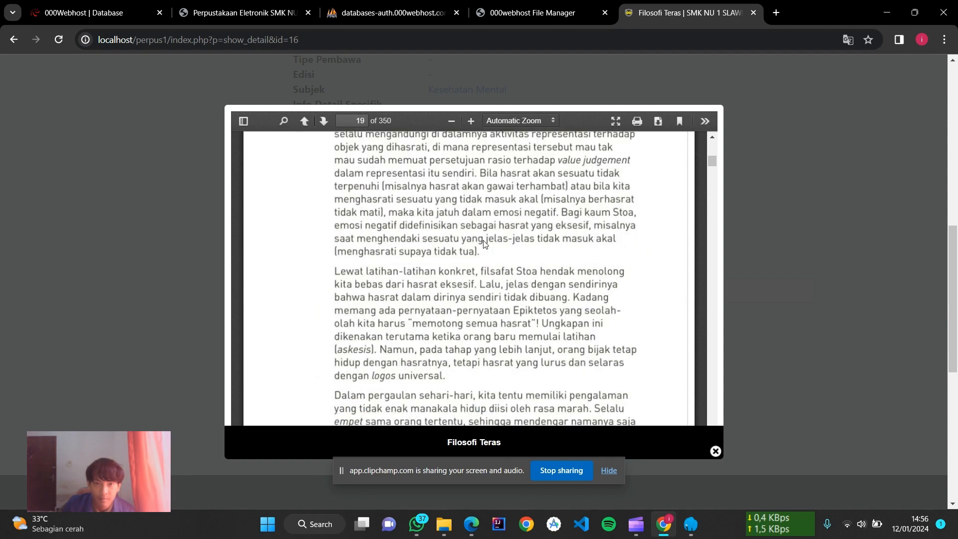
{"action": "scroll", "coordinate": [483, 244], "scroll_direction": "down", "scroll_amount": 15}
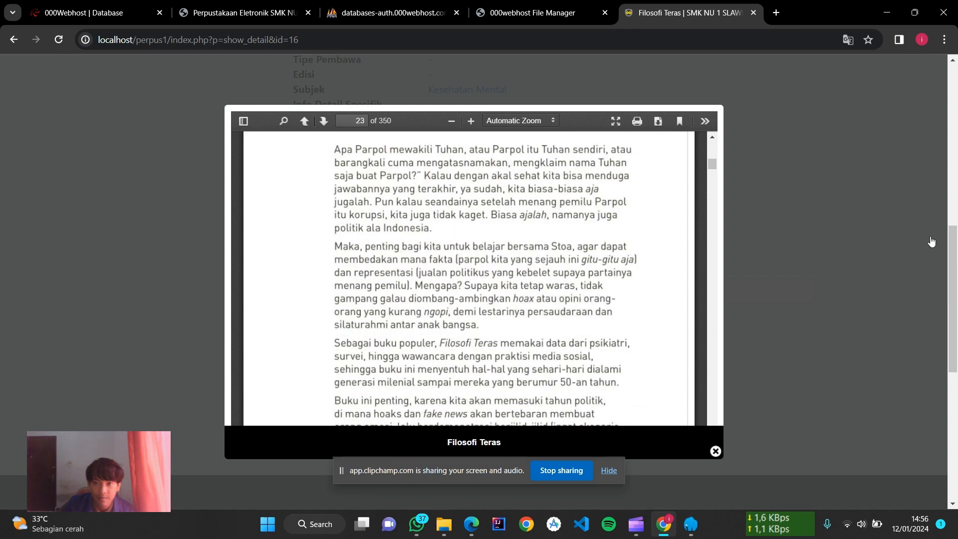
{"action": "left_click", "coordinate": [843, 234]}
{"action": "scroll", "coordinate": [553, 235], "scroll_direction": "up", "scroll_amount": 10}
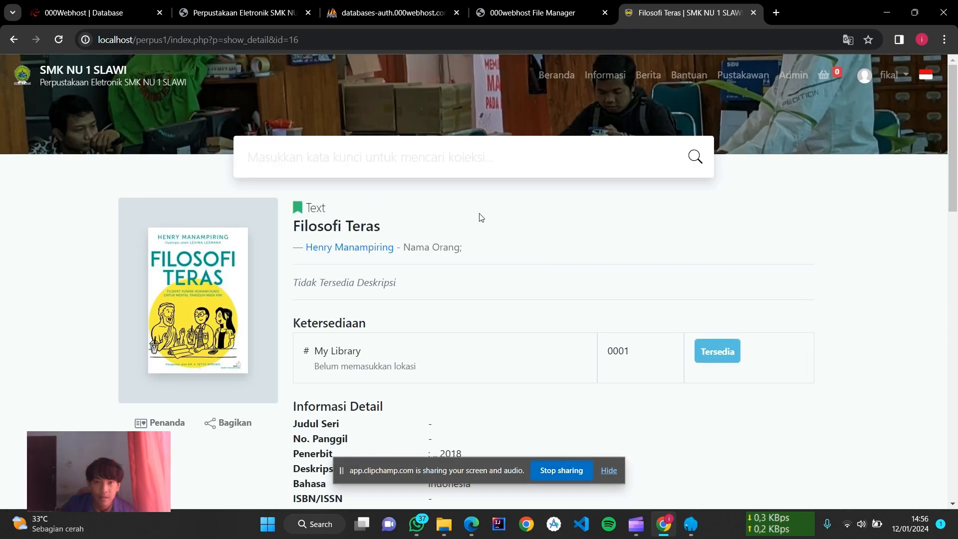
Step: Go back from the book details to the OPAC home page and scroll through it
{"action": "left_click", "coordinate": [7, 40]}
{"action": "scroll", "coordinate": [559, 332], "scroll_direction": "down", "scroll_amount": 15}
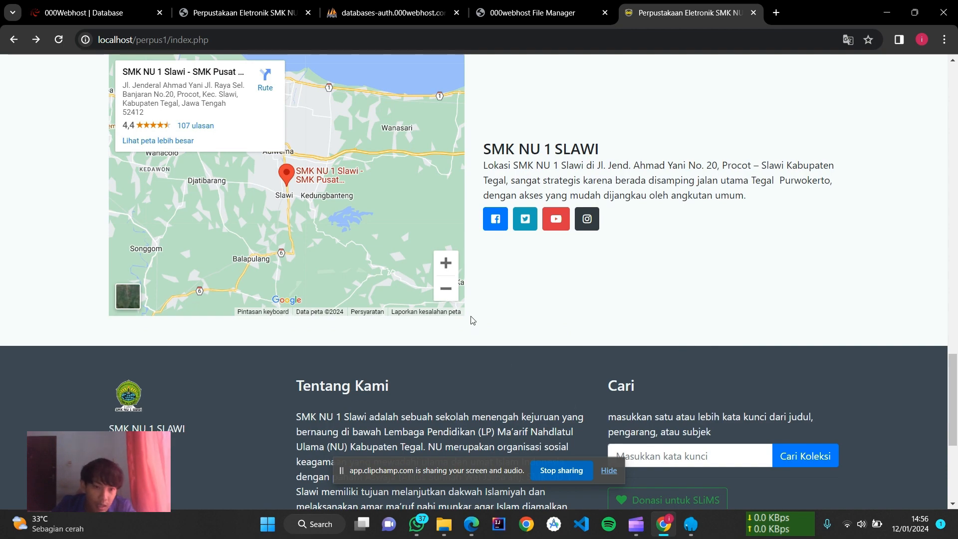
{"action": "scroll", "coordinate": [473, 320], "scroll_direction": "down", "scroll_amount": 5}
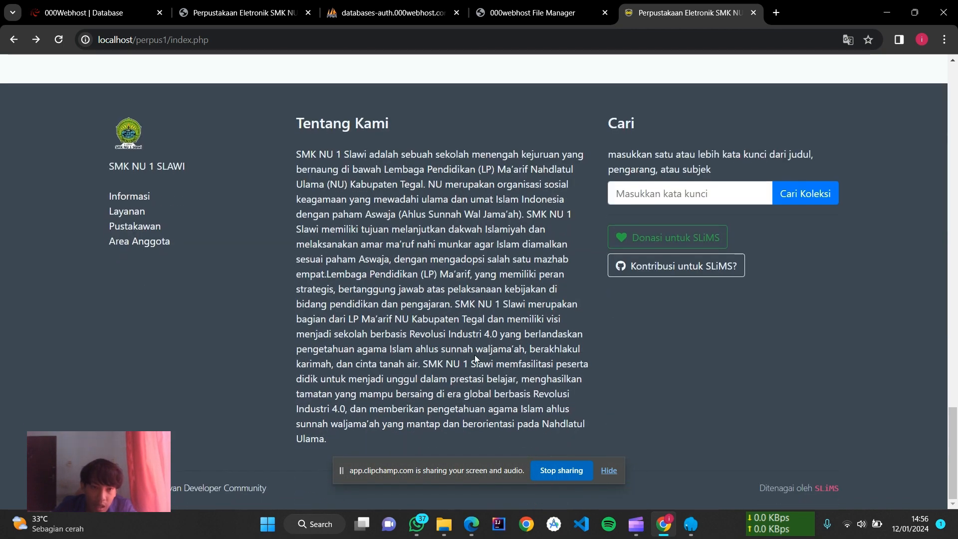
{"action": "scroll", "coordinate": [474, 355], "scroll_direction": "up", "scroll_amount": 20}
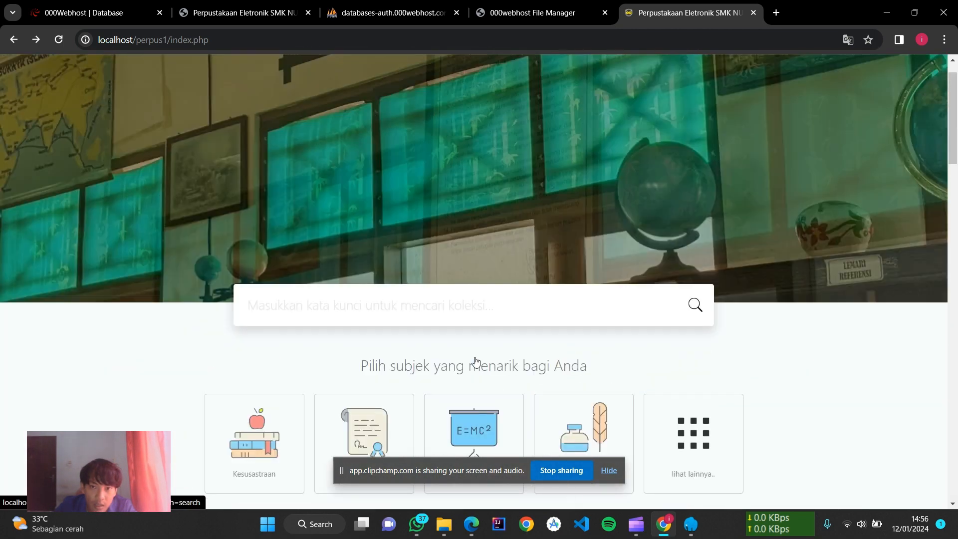
{"action": "scroll", "coordinate": [475, 360], "scroll_direction": "up", "scroll_amount": 1}
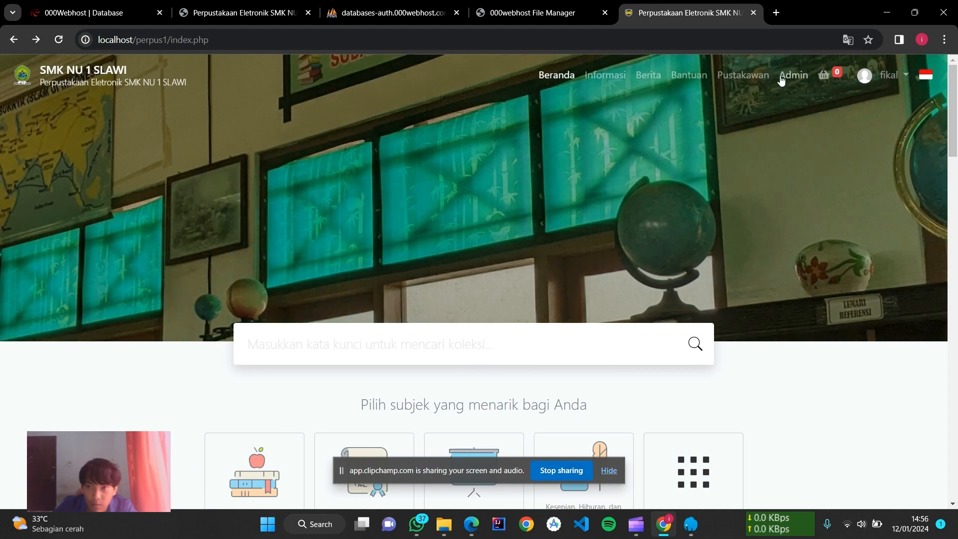
Step: Visit the Pustakawan, Bantuan and Berita pages, then return to Beranda
{"action": "left_click", "coordinate": [729, 80]}
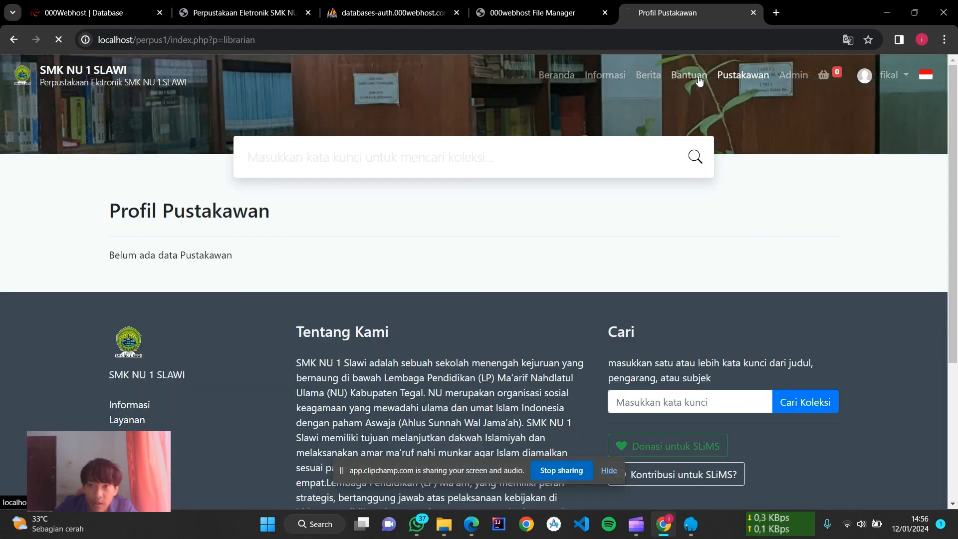
{"action": "left_click", "coordinate": [698, 80]}
{"action": "left_click", "coordinate": [655, 79]}
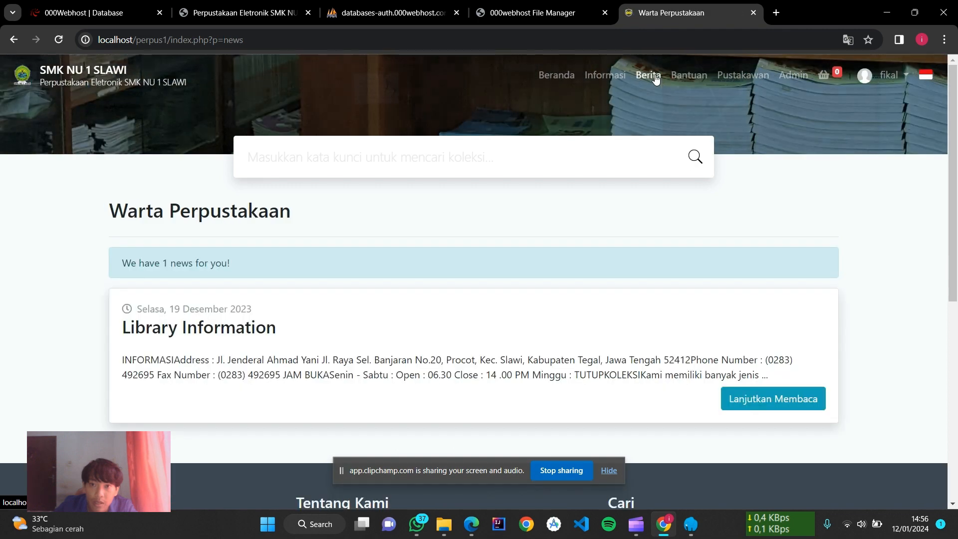
{"action": "left_click", "coordinate": [570, 78]}
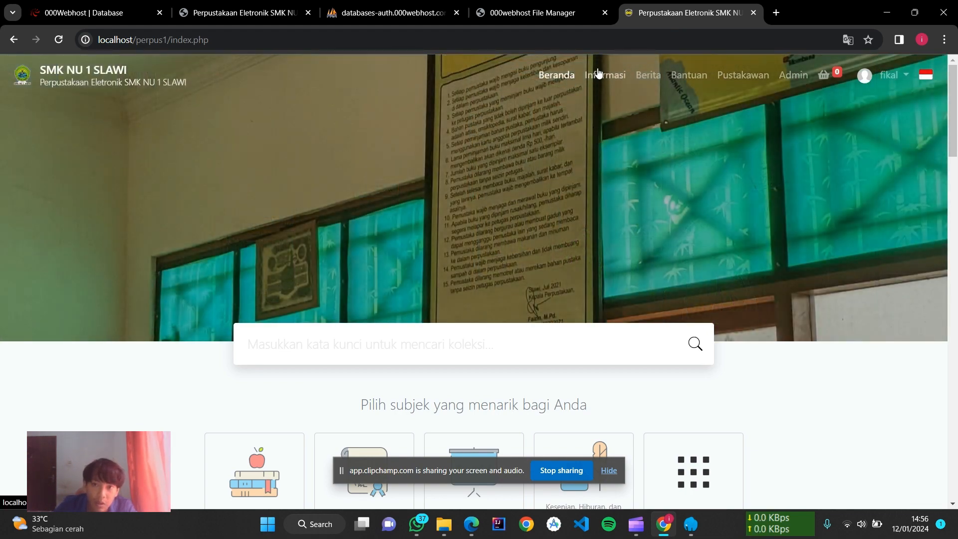
{"action": "left_click", "coordinate": [598, 74]}
{"action": "left_click", "coordinate": [555, 75]}
{"action": "scroll", "coordinate": [481, 349], "scroll_direction": "down", "scroll_amount": 6}
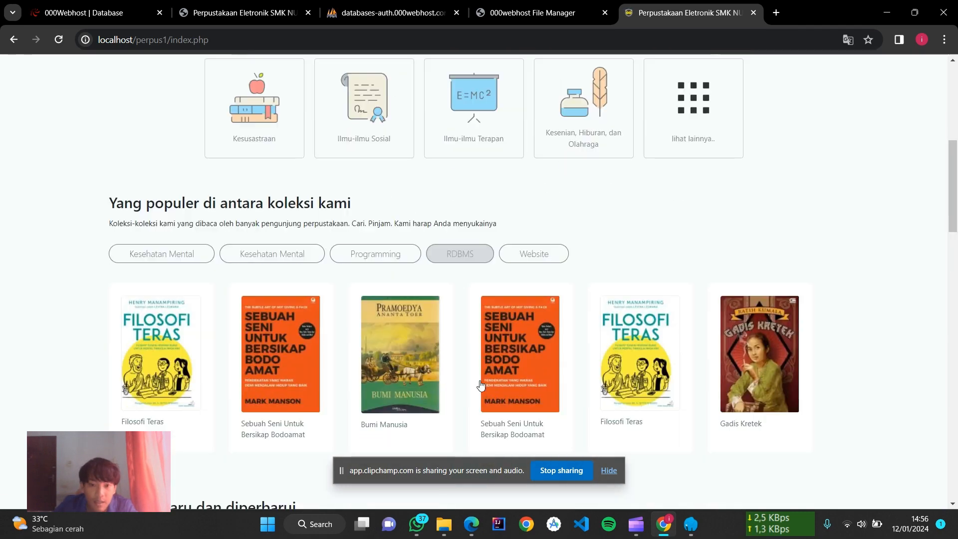
{"action": "scroll", "coordinate": [480, 384], "scroll_direction": "down", "scroll_amount": 15}
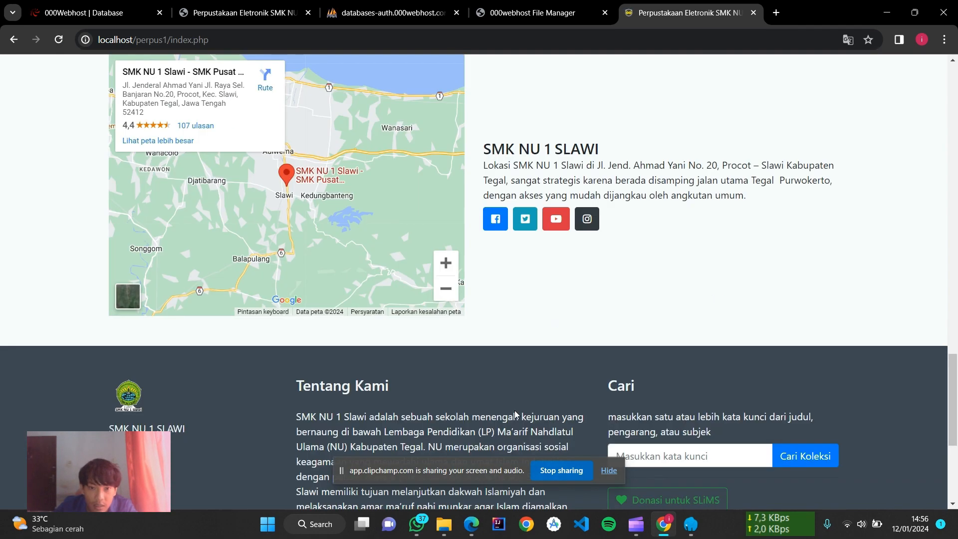
{"action": "scroll", "coordinate": [514, 410], "scroll_direction": "down", "scroll_amount": 5}
{"action": "scroll", "coordinate": [515, 426], "scroll_direction": "up", "scroll_amount": 10}
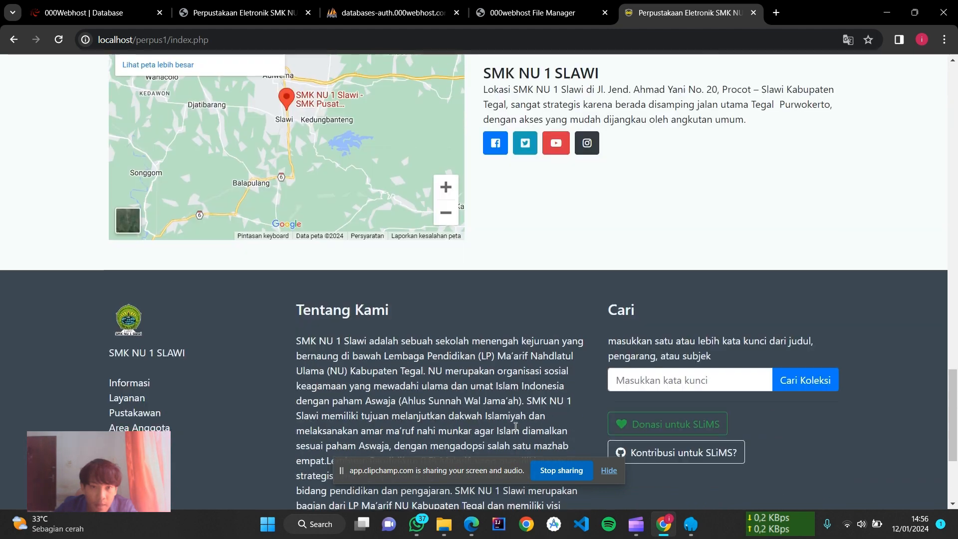
{"action": "scroll", "coordinate": [515, 427], "scroll_direction": "up", "scroll_amount": 1}
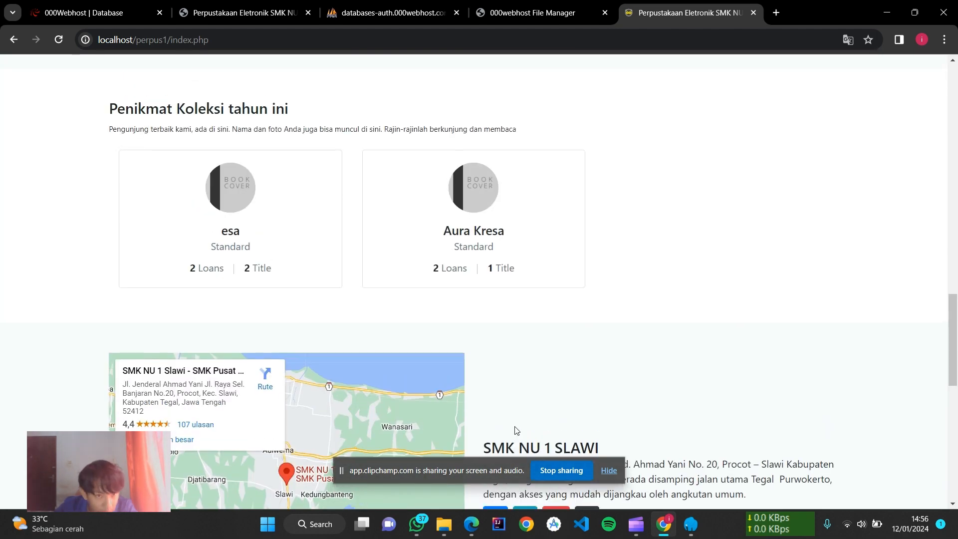
{"action": "scroll", "coordinate": [515, 430], "scroll_direction": "down", "scroll_amount": 3}
{"action": "scroll", "coordinate": [515, 431], "scroll_direction": "up", "scroll_amount": 11}
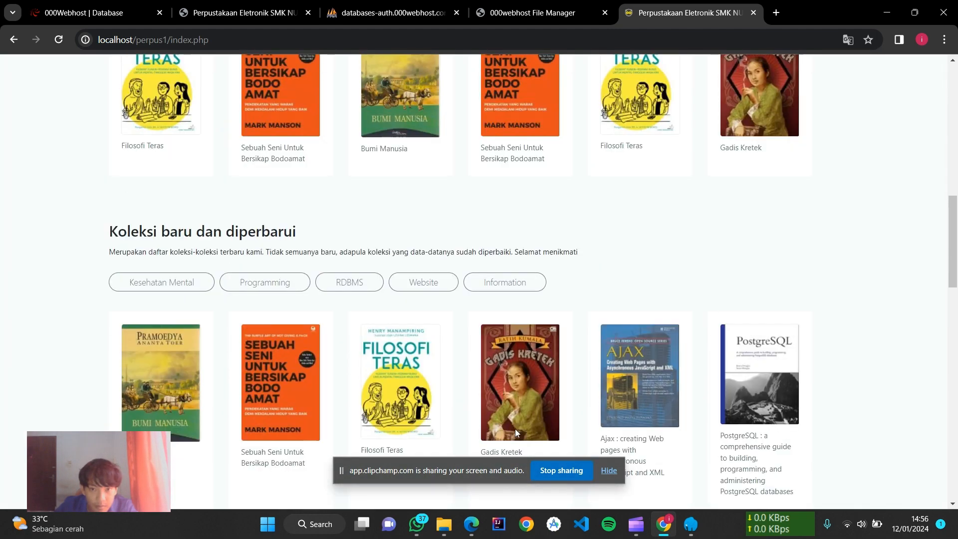
{"action": "scroll", "coordinate": [658, 387], "scroll_direction": "up", "scroll_amount": 12}
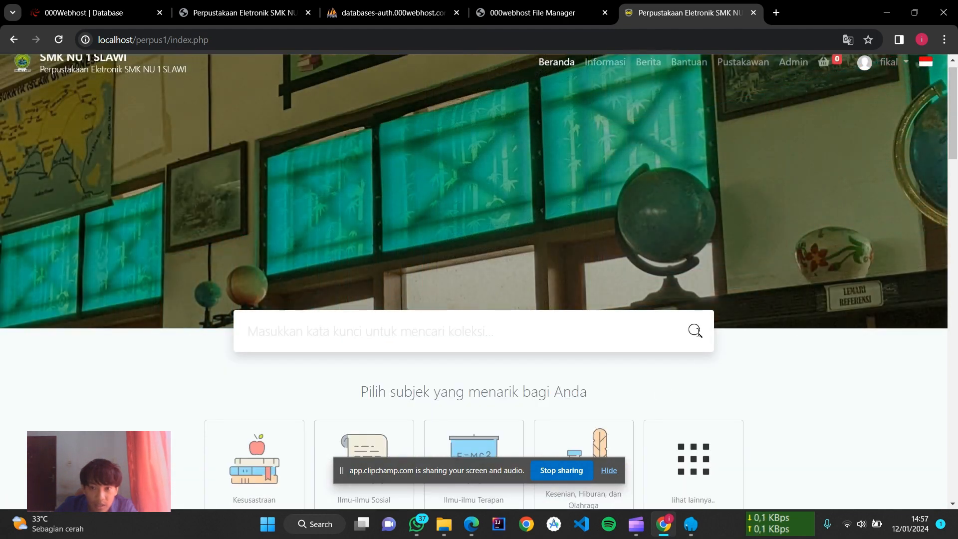
{"action": "left_click", "coordinate": [695, 331]}
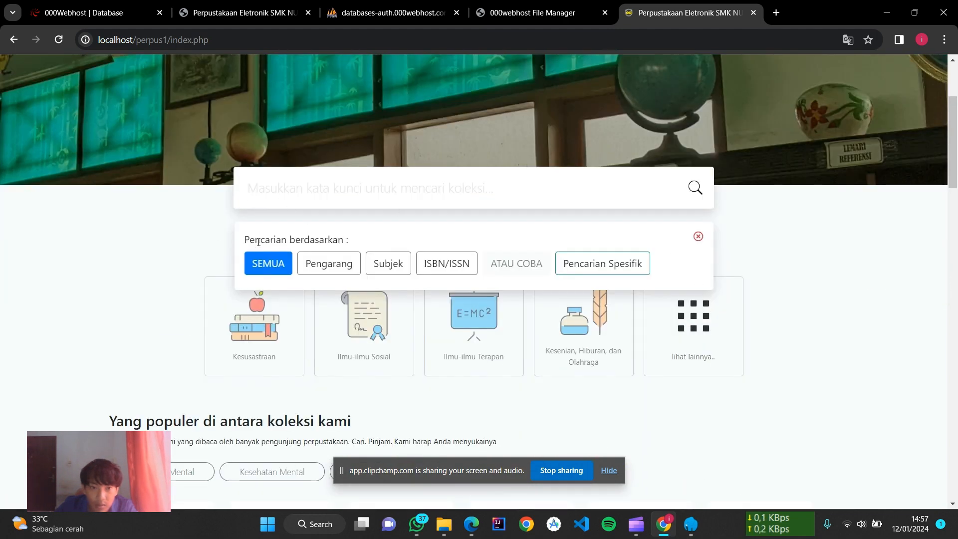
{"action": "left_click", "coordinate": [274, 263]}
{"action": "scroll", "coordinate": [494, 259], "scroll_direction": "down", "scroll_amount": 9}
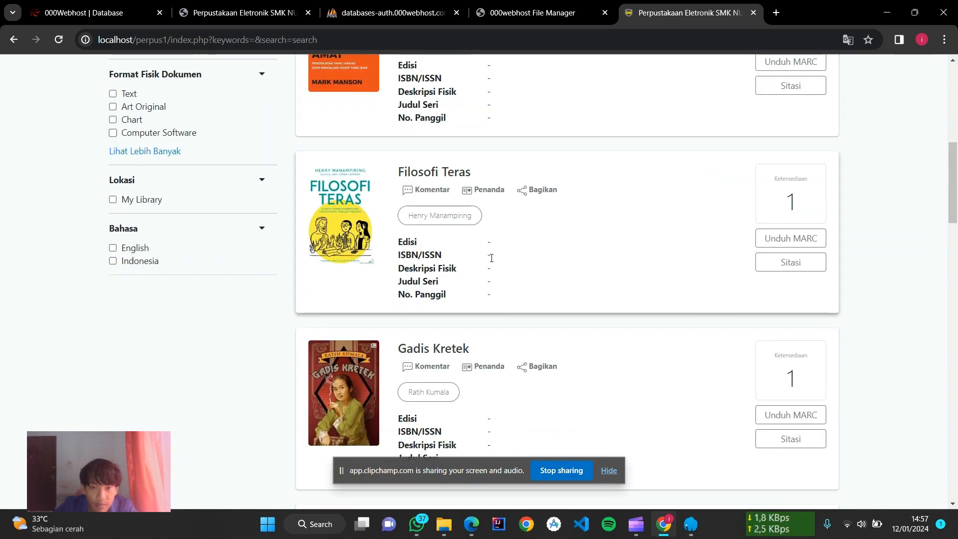
{"action": "scroll", "coordinate": [491, 258], "scroll_direction": "down", "scroll_amount": 15}
{"action": "scroll", "coordinate": [487, 255], "scroll_direction": "down", "scroll_amount": 5}
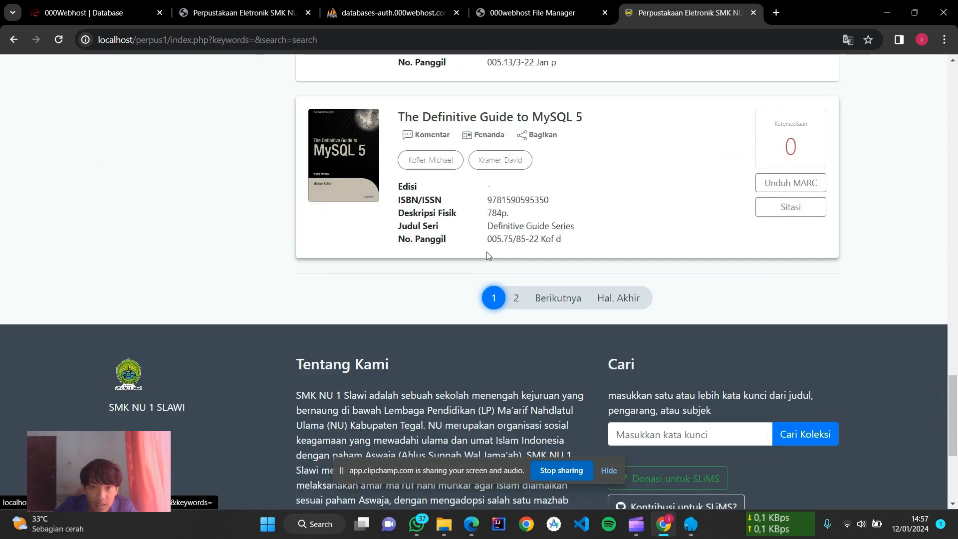
{"action": "scroll", "coordinate": [488, 255], "scroll_direction": "up", "scroll_amount": 20}
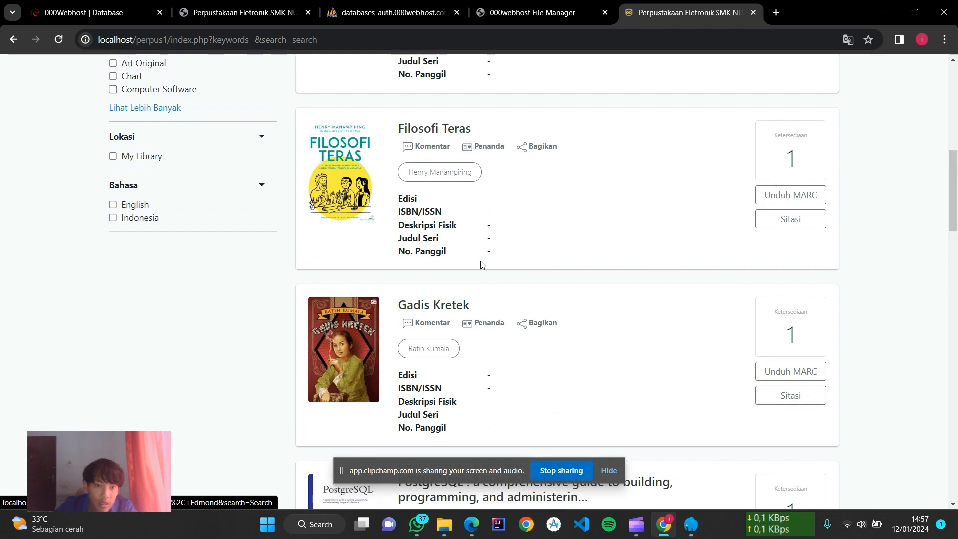
{"action": "scroll", "coordinate": [481, 259], "scroll_direction": "up", "scroll_amount": 10}
{"action": "scroll", "coordinate": [476, 225], "scroll_direction": "down", "scroll_amount": 6}
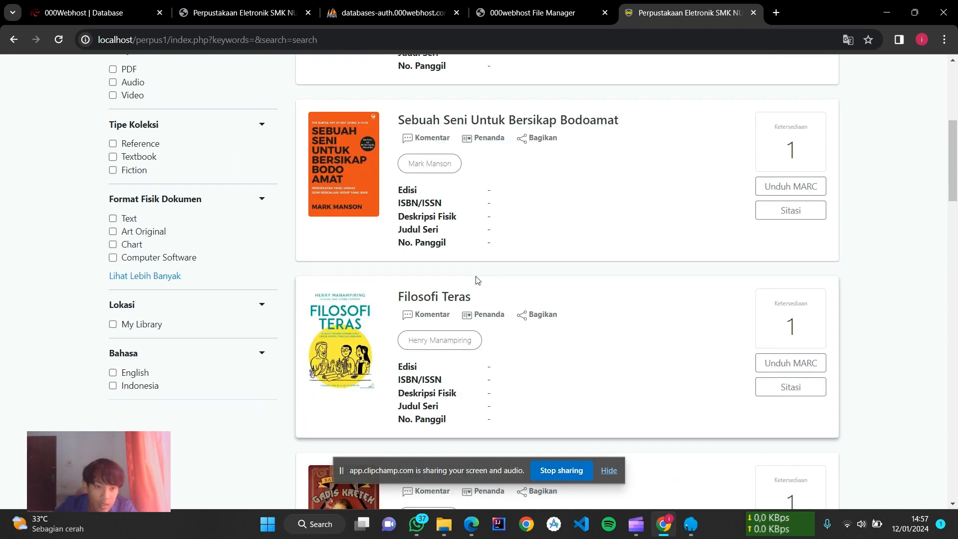
{"action": "scroll", "coordinate": [476, 281], "scroll_direction": "down", "scroll_amount": 6}
{"action": "scroll", "coordinate": [466, 295], "scroll_direction": "up", "scroll_amount": 12}
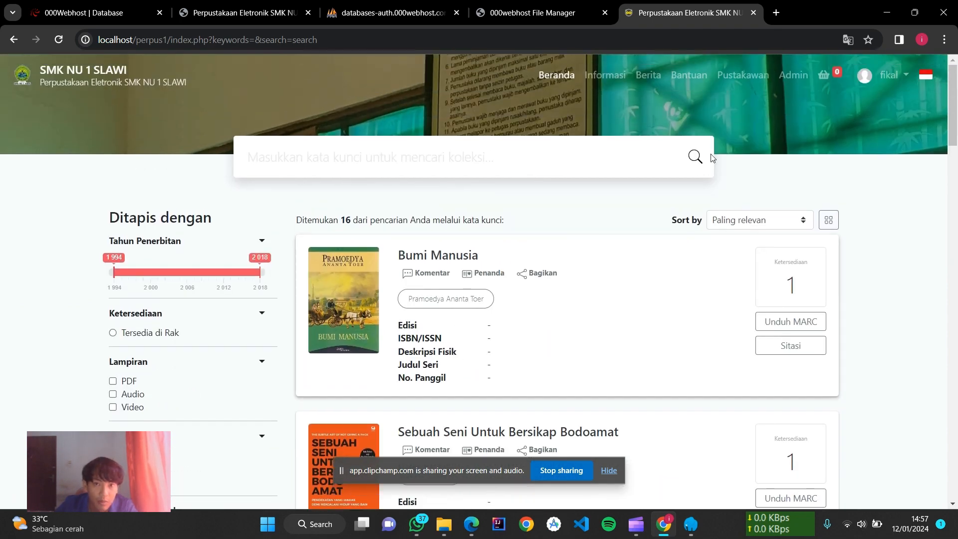
{"action": "left_click", "coordinate": [561, 76]}
{"action": "scroll", "coordinate": [637, 118], "scroll_direction": "down", "scroll_amount": 14}
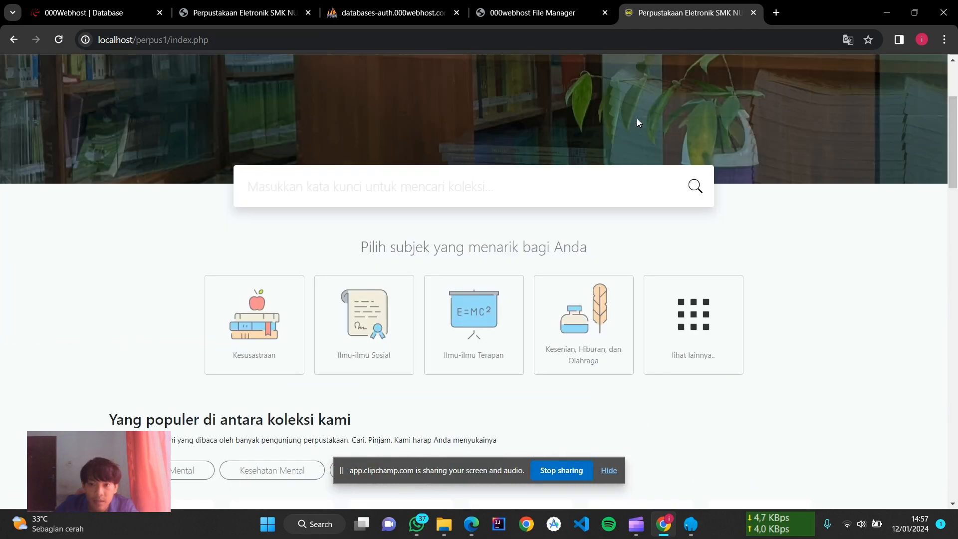
{"action": "scroll", "coordinate": [640, 123], "scroll_direction": "up", "scroll_amount": 3}
{"action": "scroll", "coordinate": [638, 120], "scroll_direction": "down", "scroll_amount": 4}
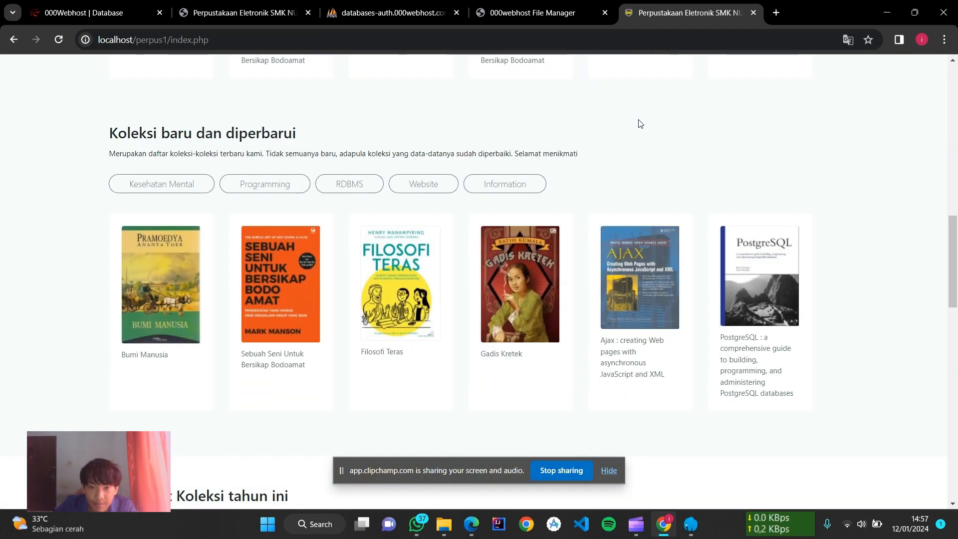
{"action": "scroll", "coordinate": [638, 118], "scroll_direction": "up", "scroll_amount": 9}
{"action": "scroll", "coordinate": [637, 116], "scroll_direction": "up", "scroll_amount": 3}
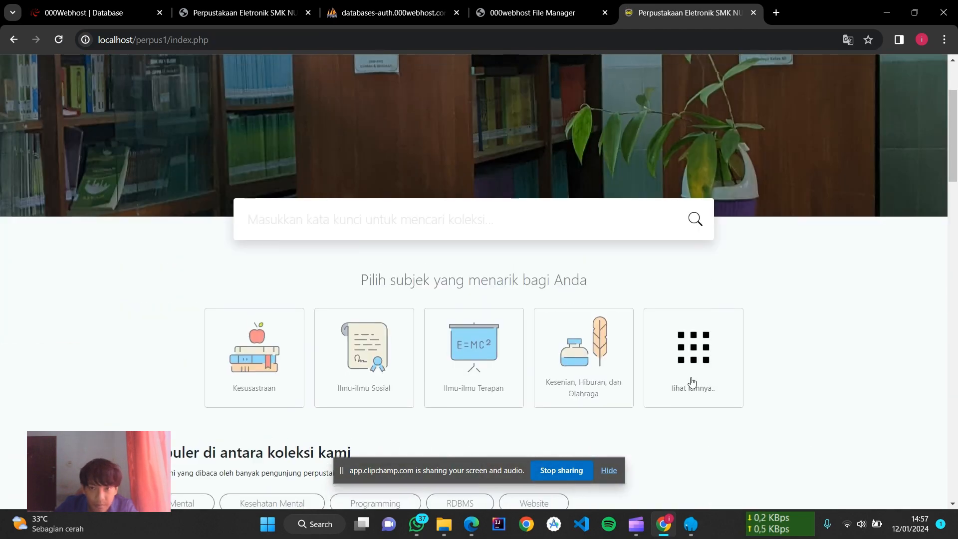
{"action": "scroll", "coordinate": [691, 379], "scroll_direction": "up", "scroll_amount": 3}
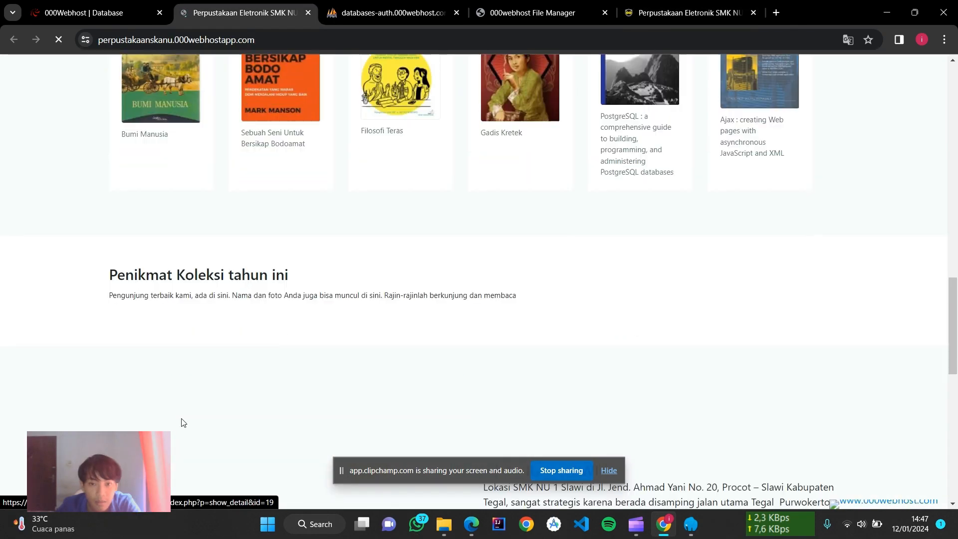
Step: Scroll the hosted perpustakaanskanu OPAC home page down to the footer and back to the top
{"action": "scroll", "coordinate": [181, 420], "scroll_direction": "down", "scroll_amount": 12}
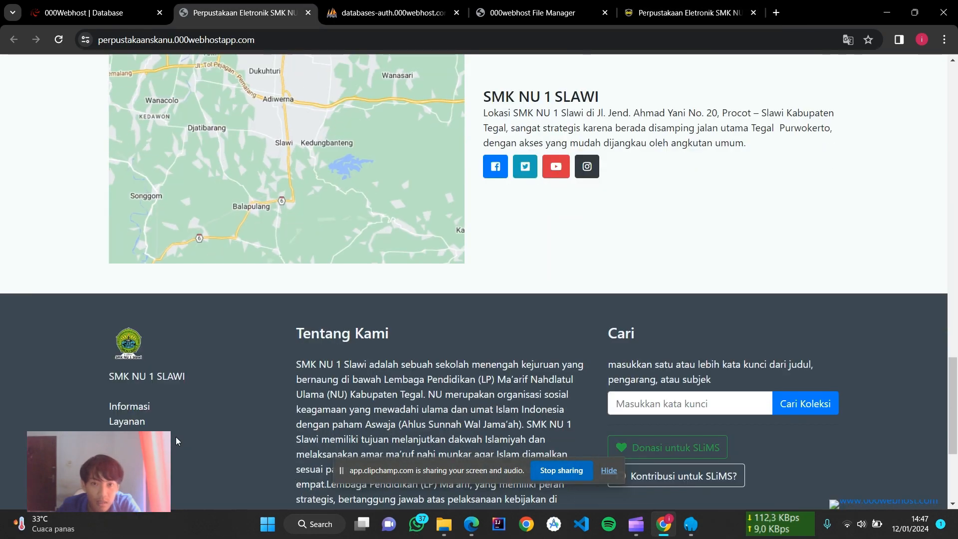
{"action": "scroll", "coordinate": [175, 436], "scroll_direction": "up", "scroll_amount": 15}
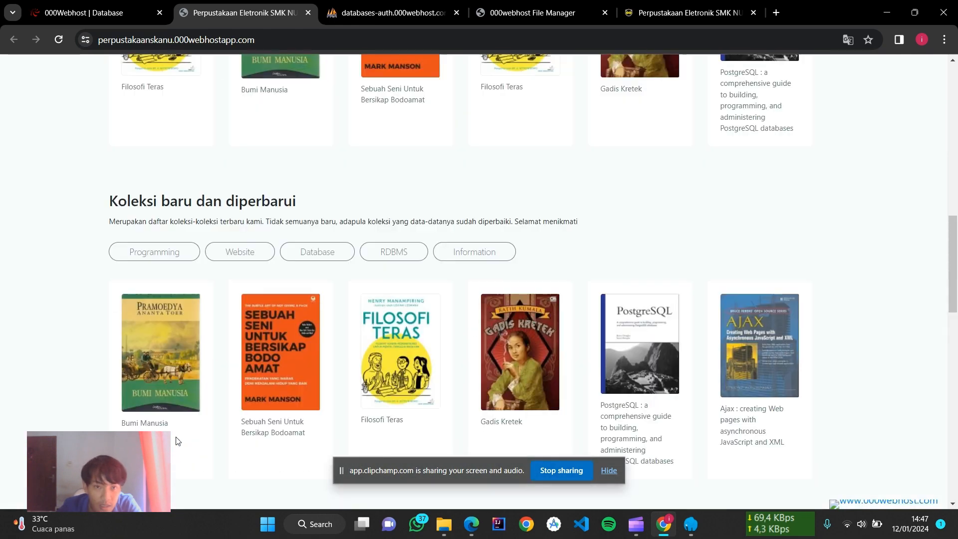
{"action": "scroll", "coordinate": [175, 439], "scroll_direction": "up", "scroll_amount": 5}
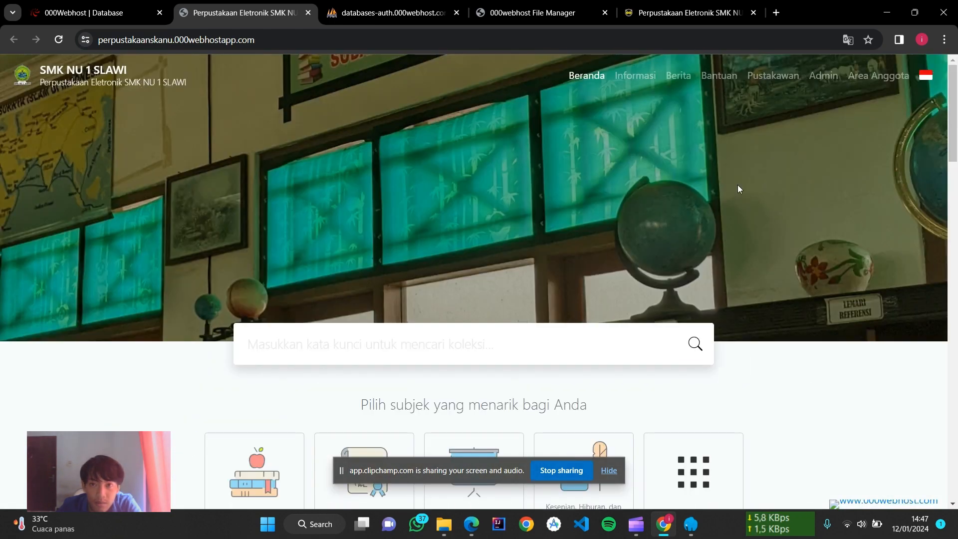